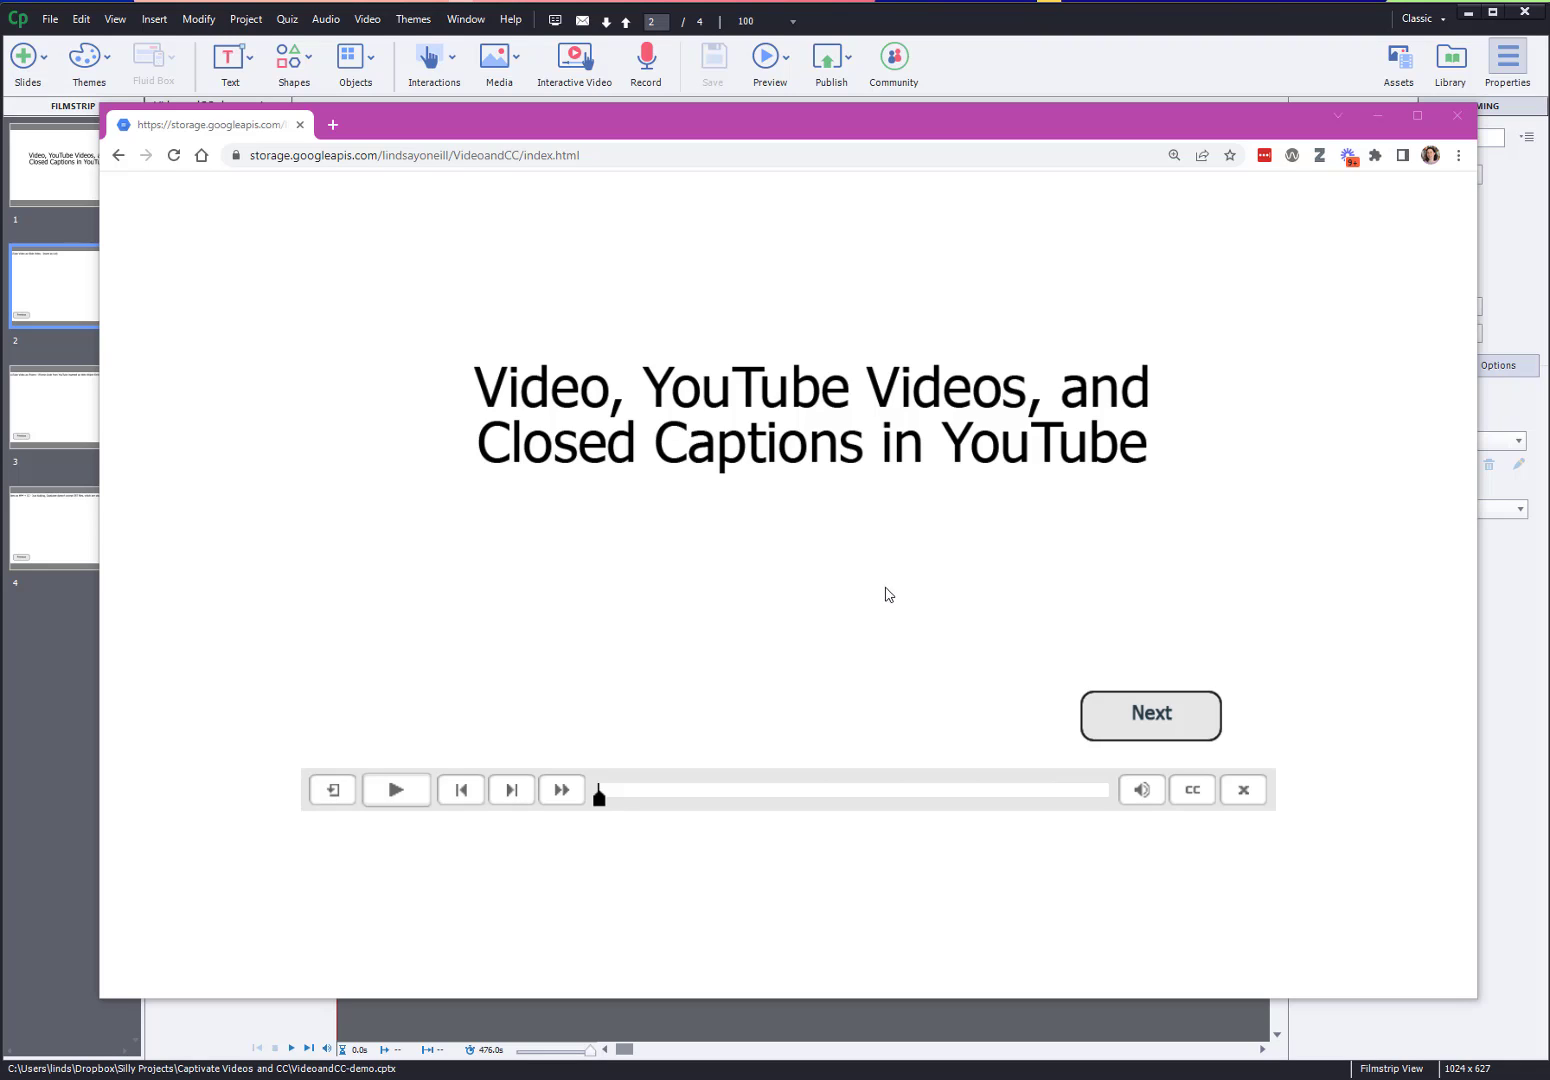
Advance the Chrome preview past the title slide to the Closed Captions video slide
left_click(1136, 704)
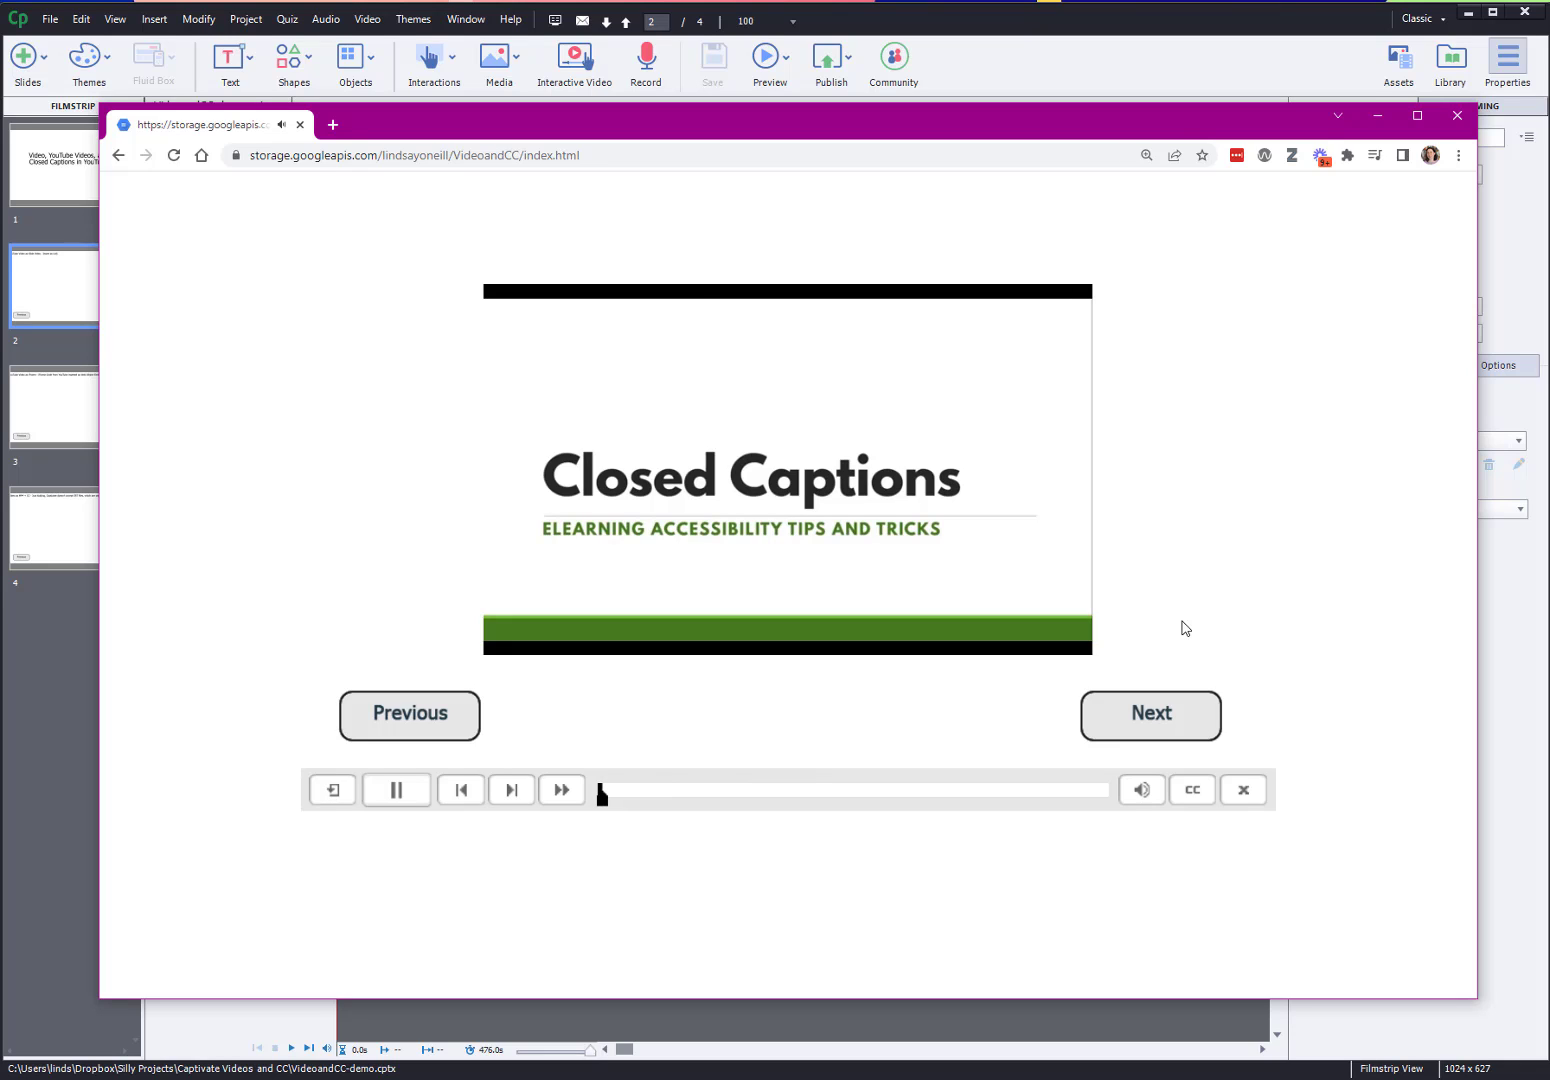
Test the linked YouTube slide video with Play/Pause and scrubbing, then advance to the iFrame slide
left_click(397, 791)
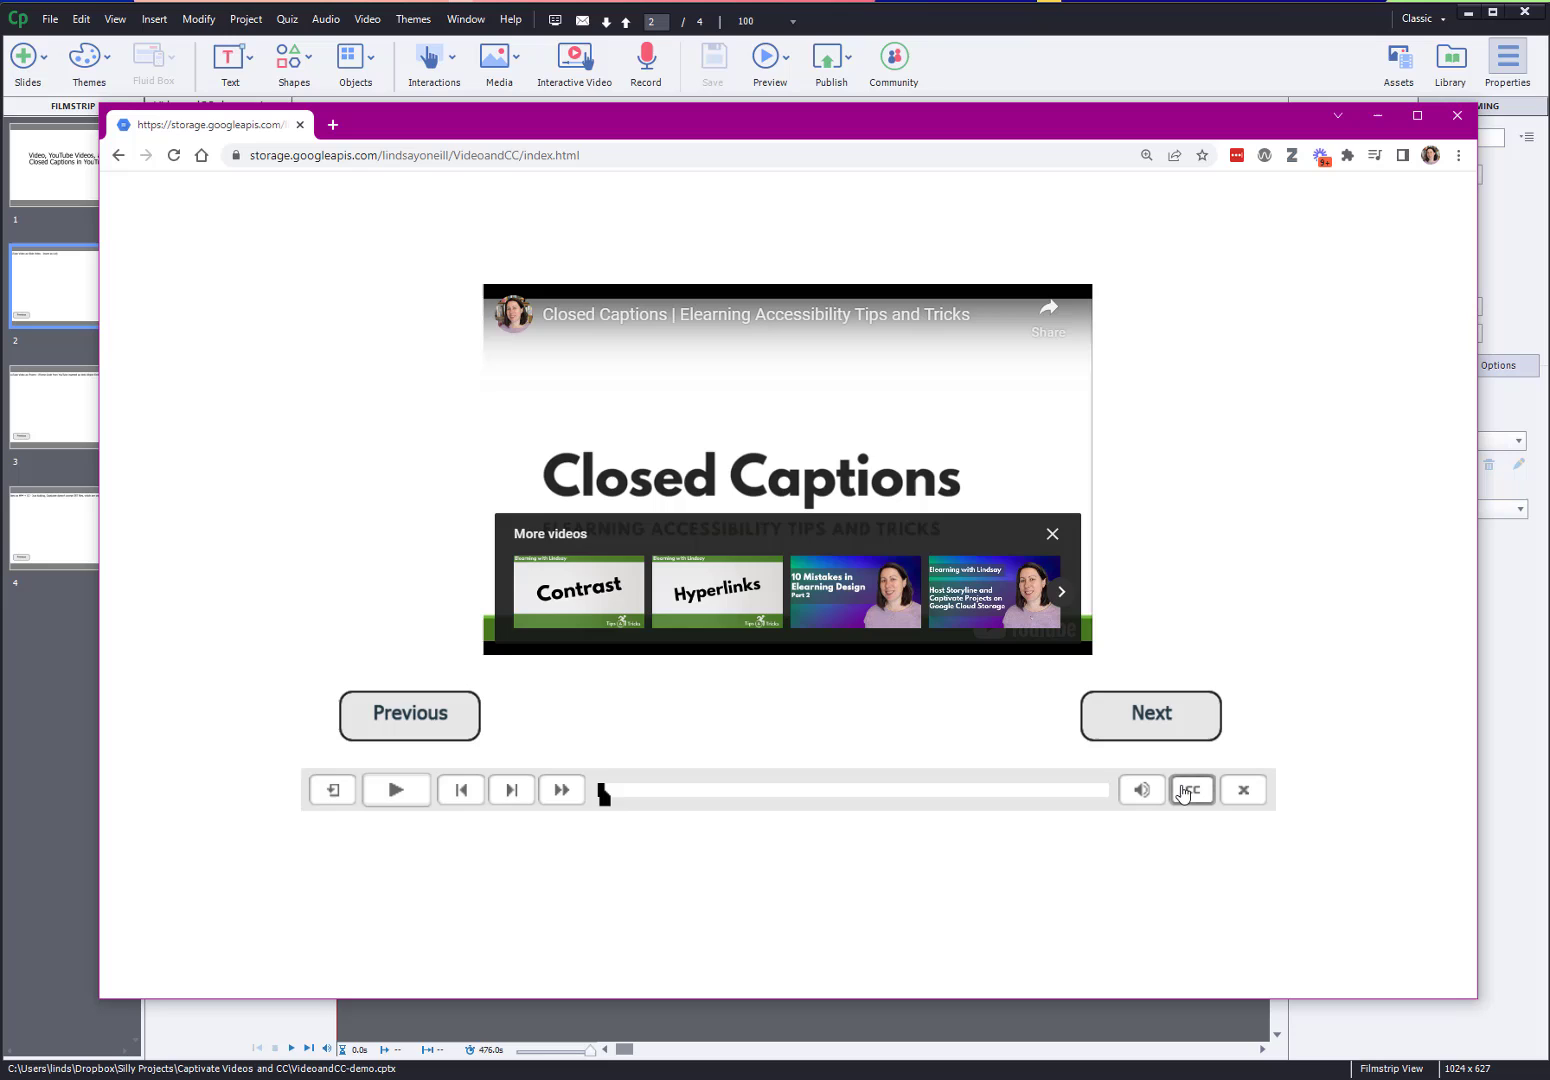
left_click(396, 792)
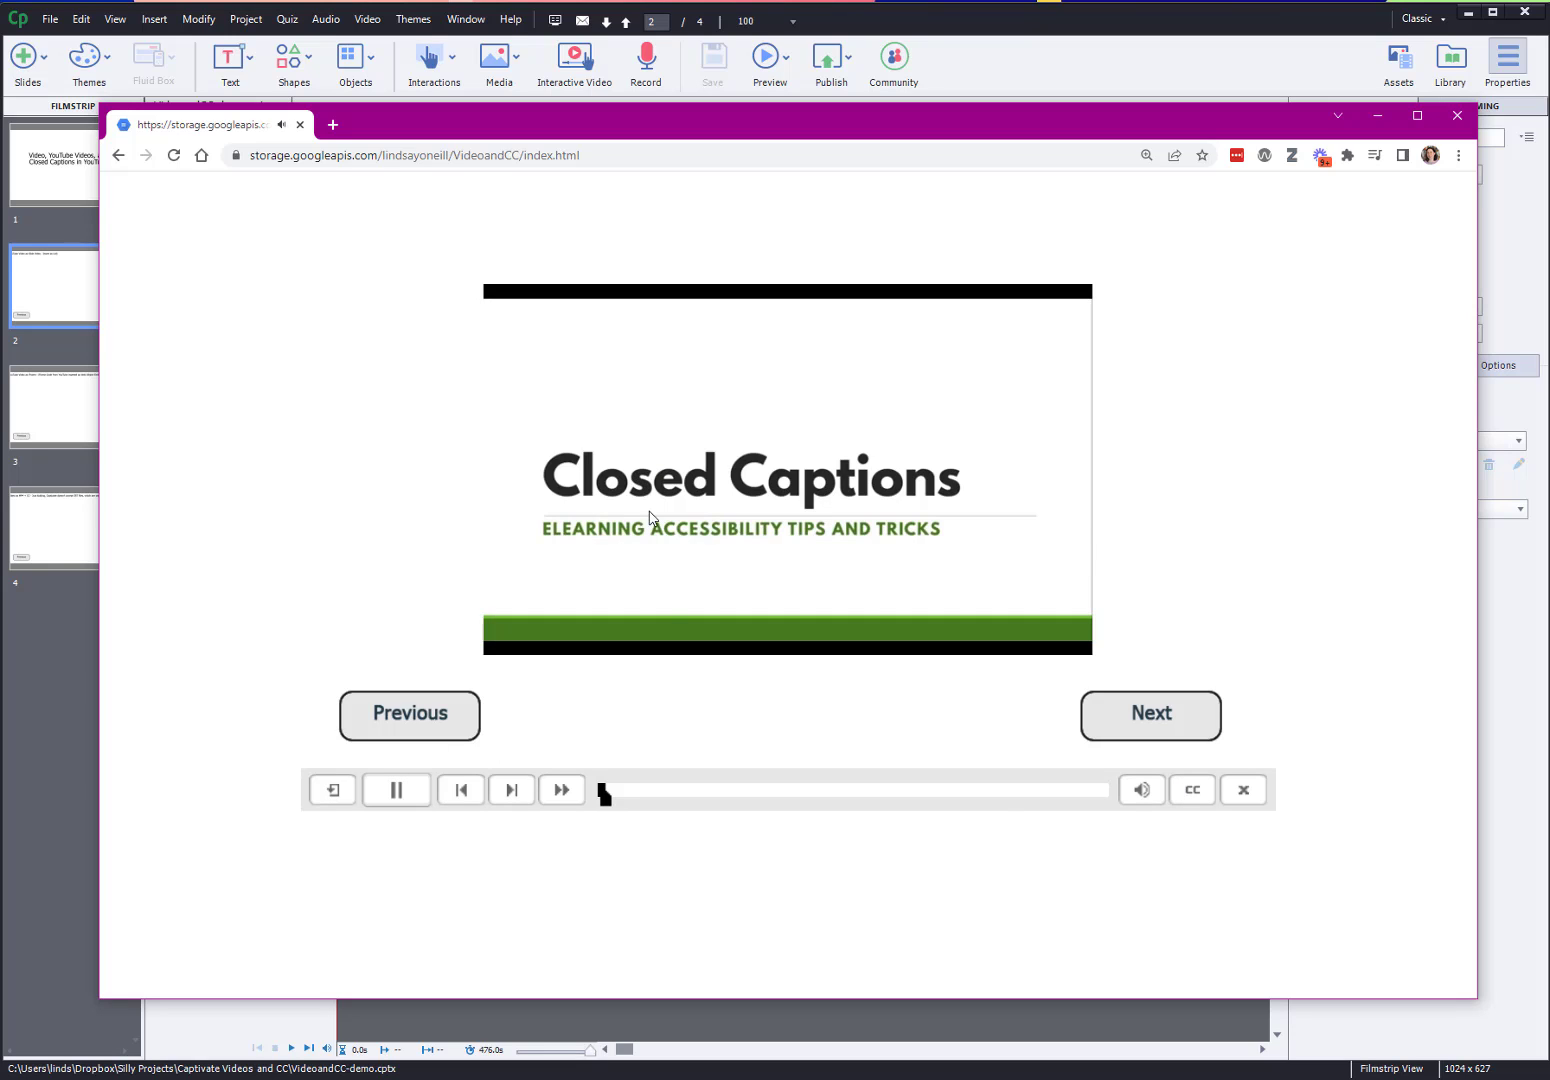
left_click(405, 793)
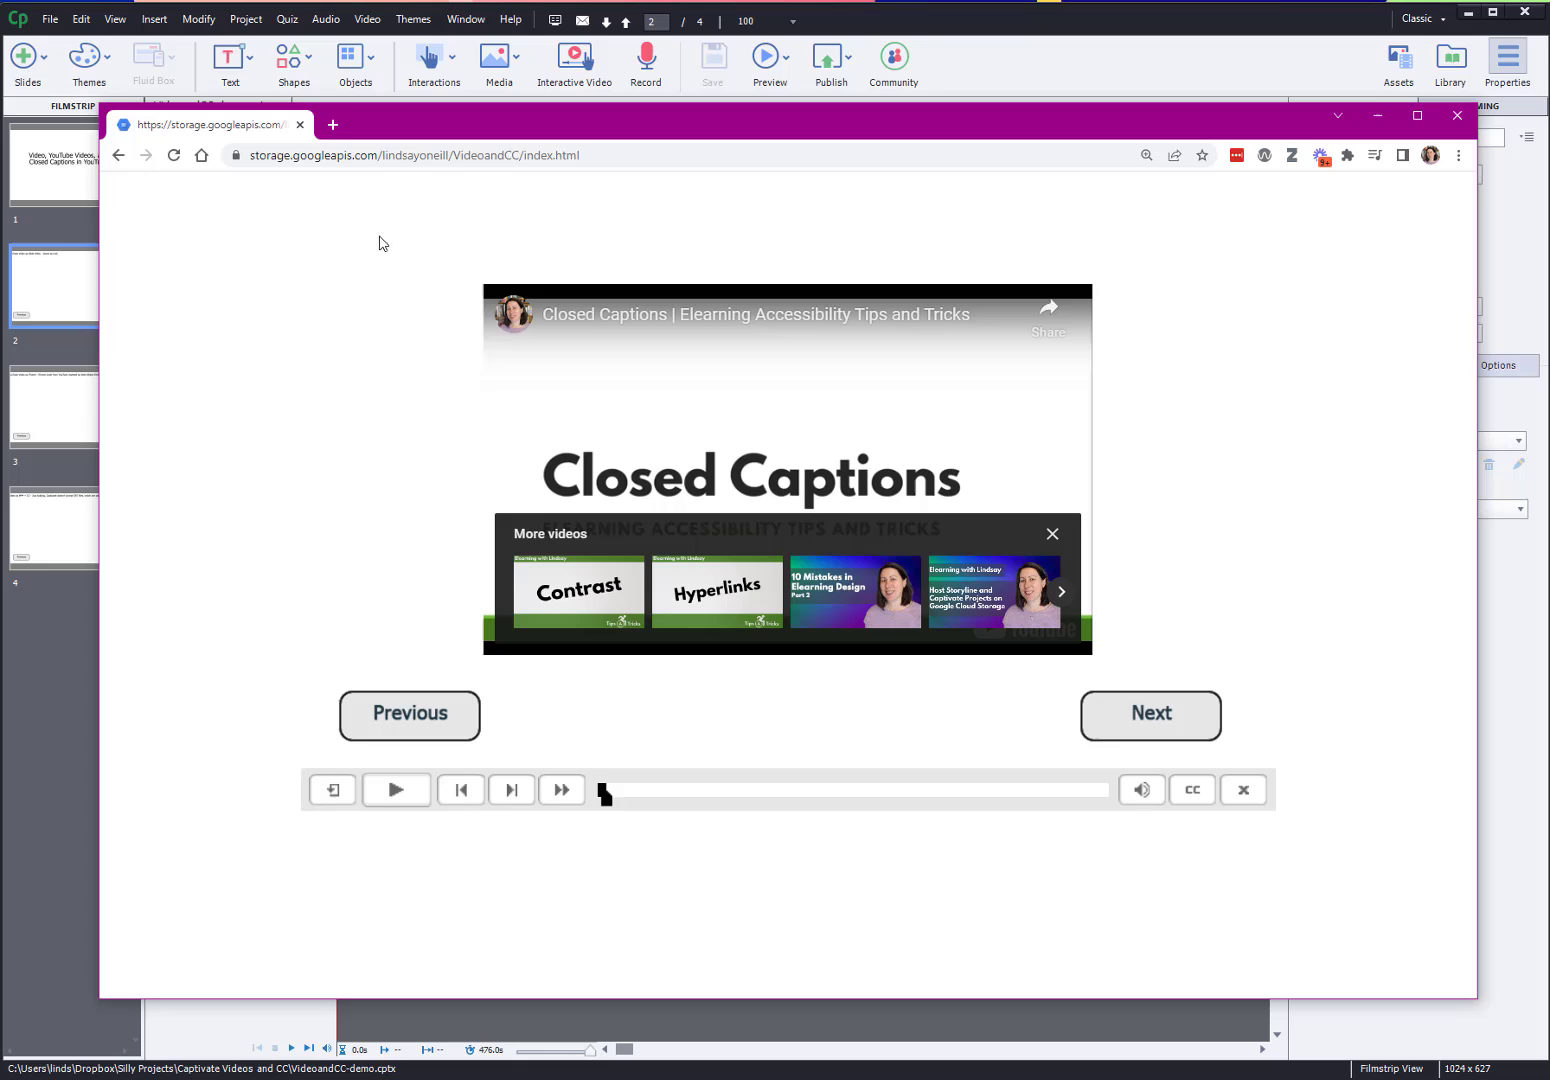
left_click(58, 272)
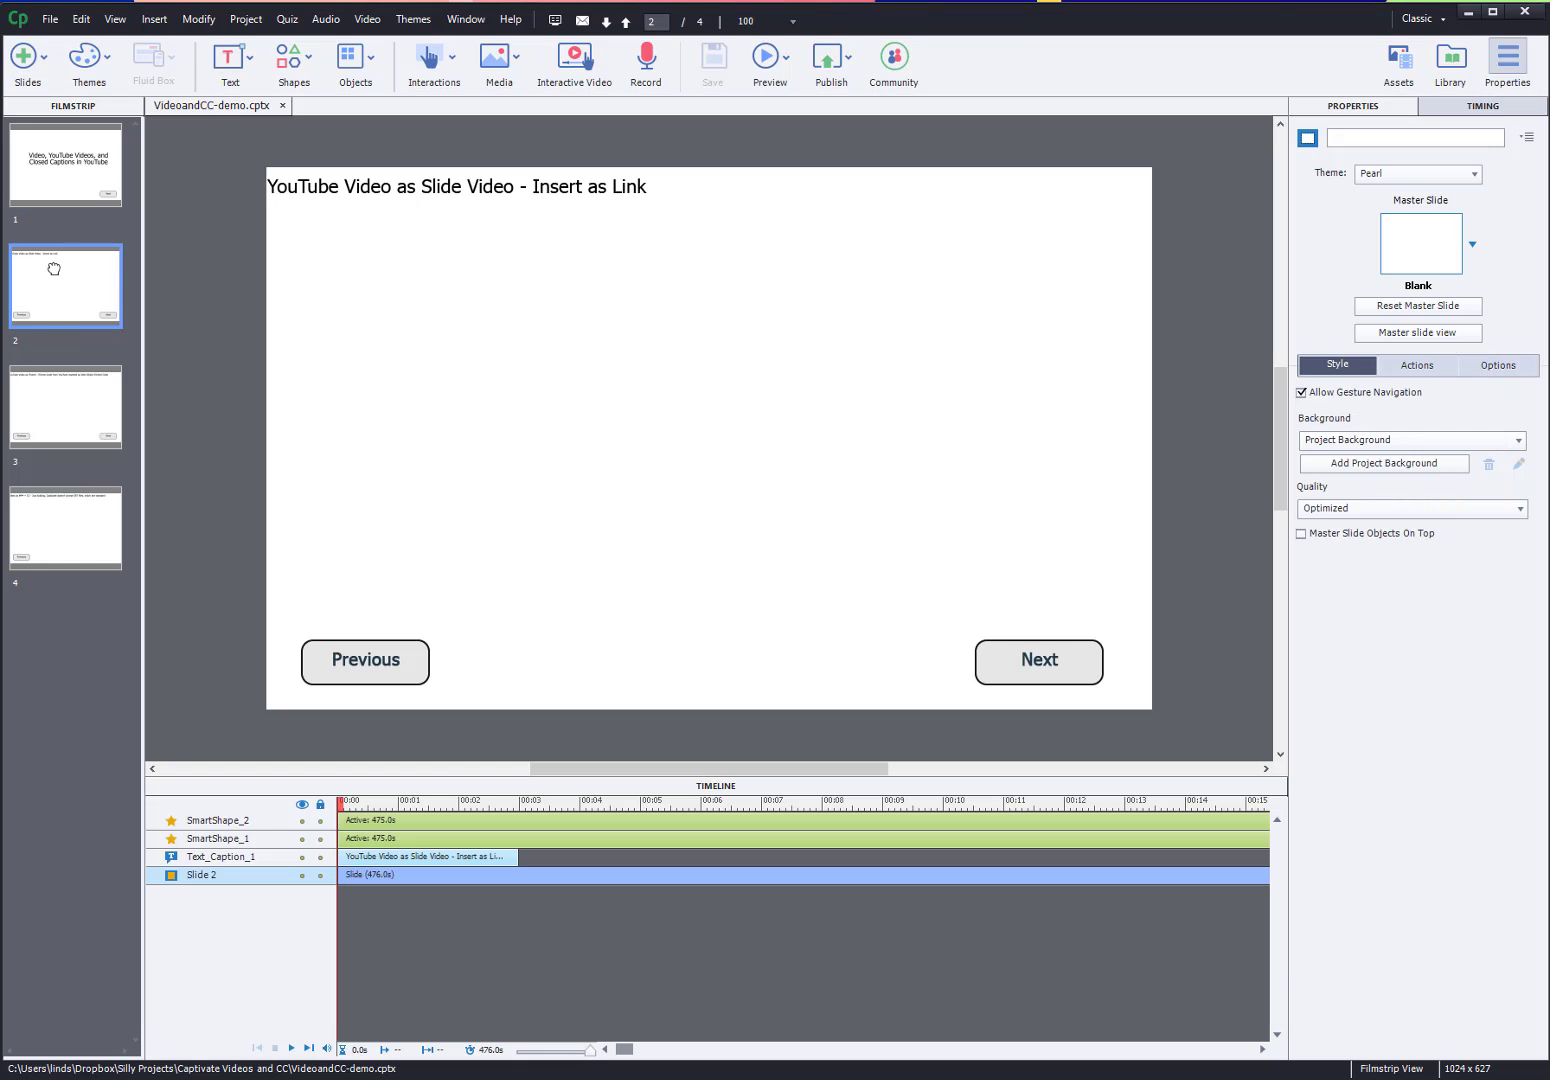
left_click(433, 857)
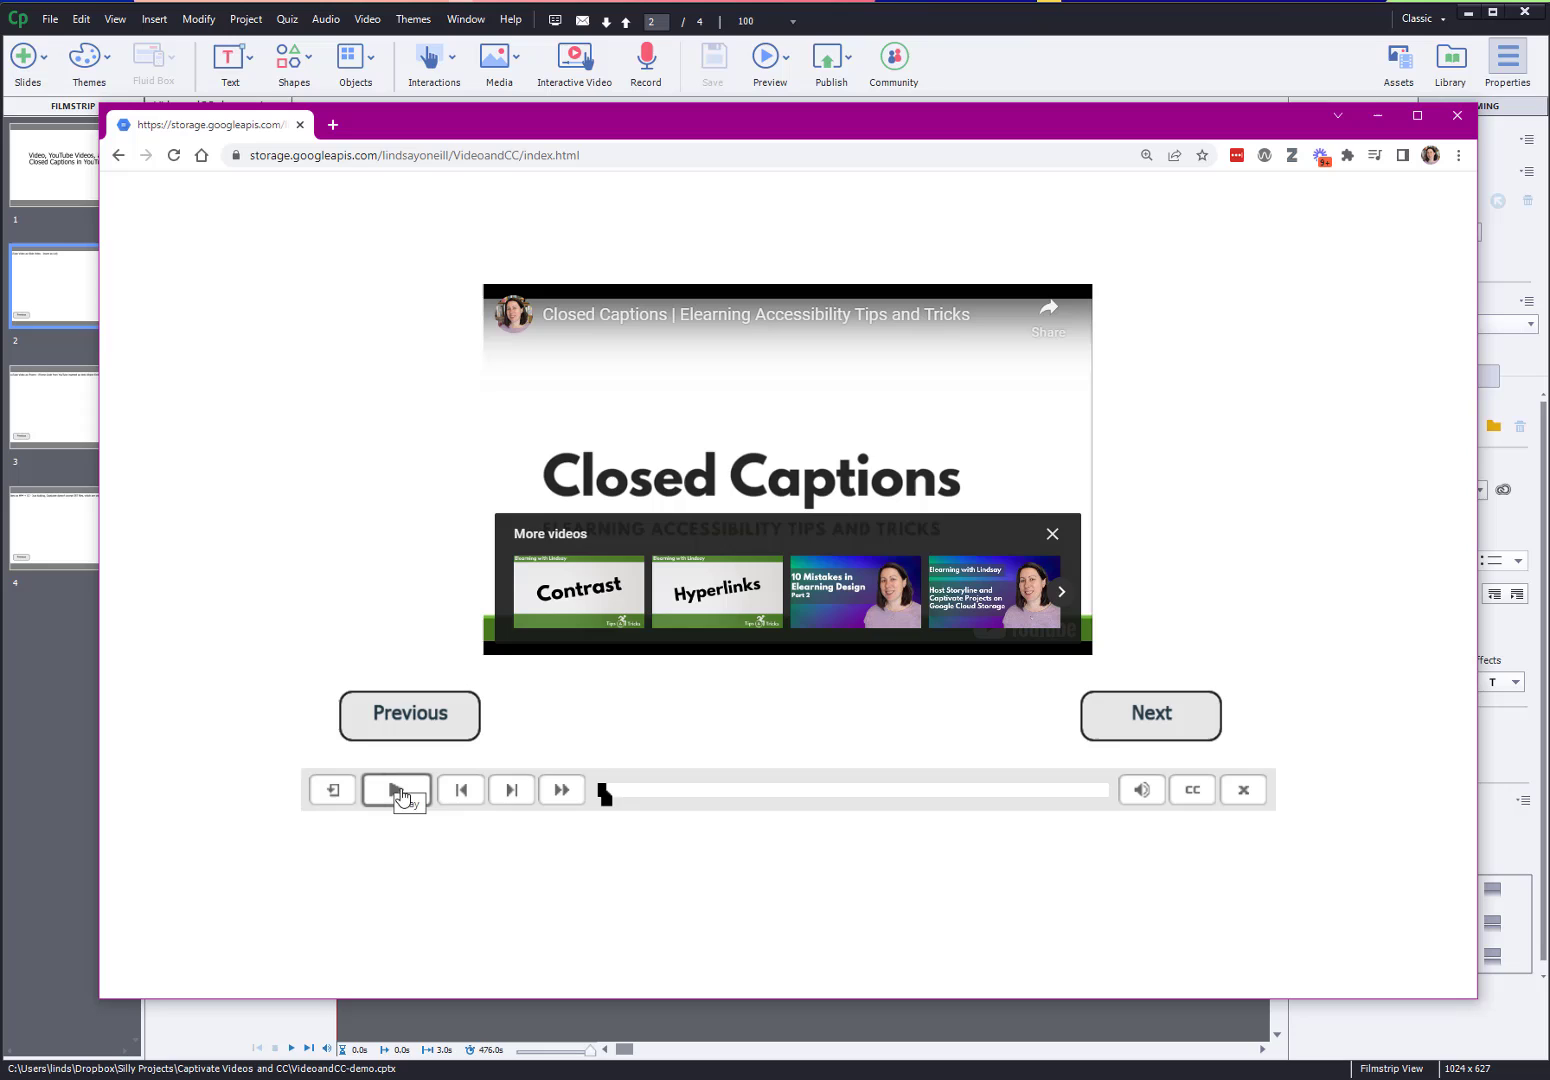
left_click_drag(600, 790, 765, 804)
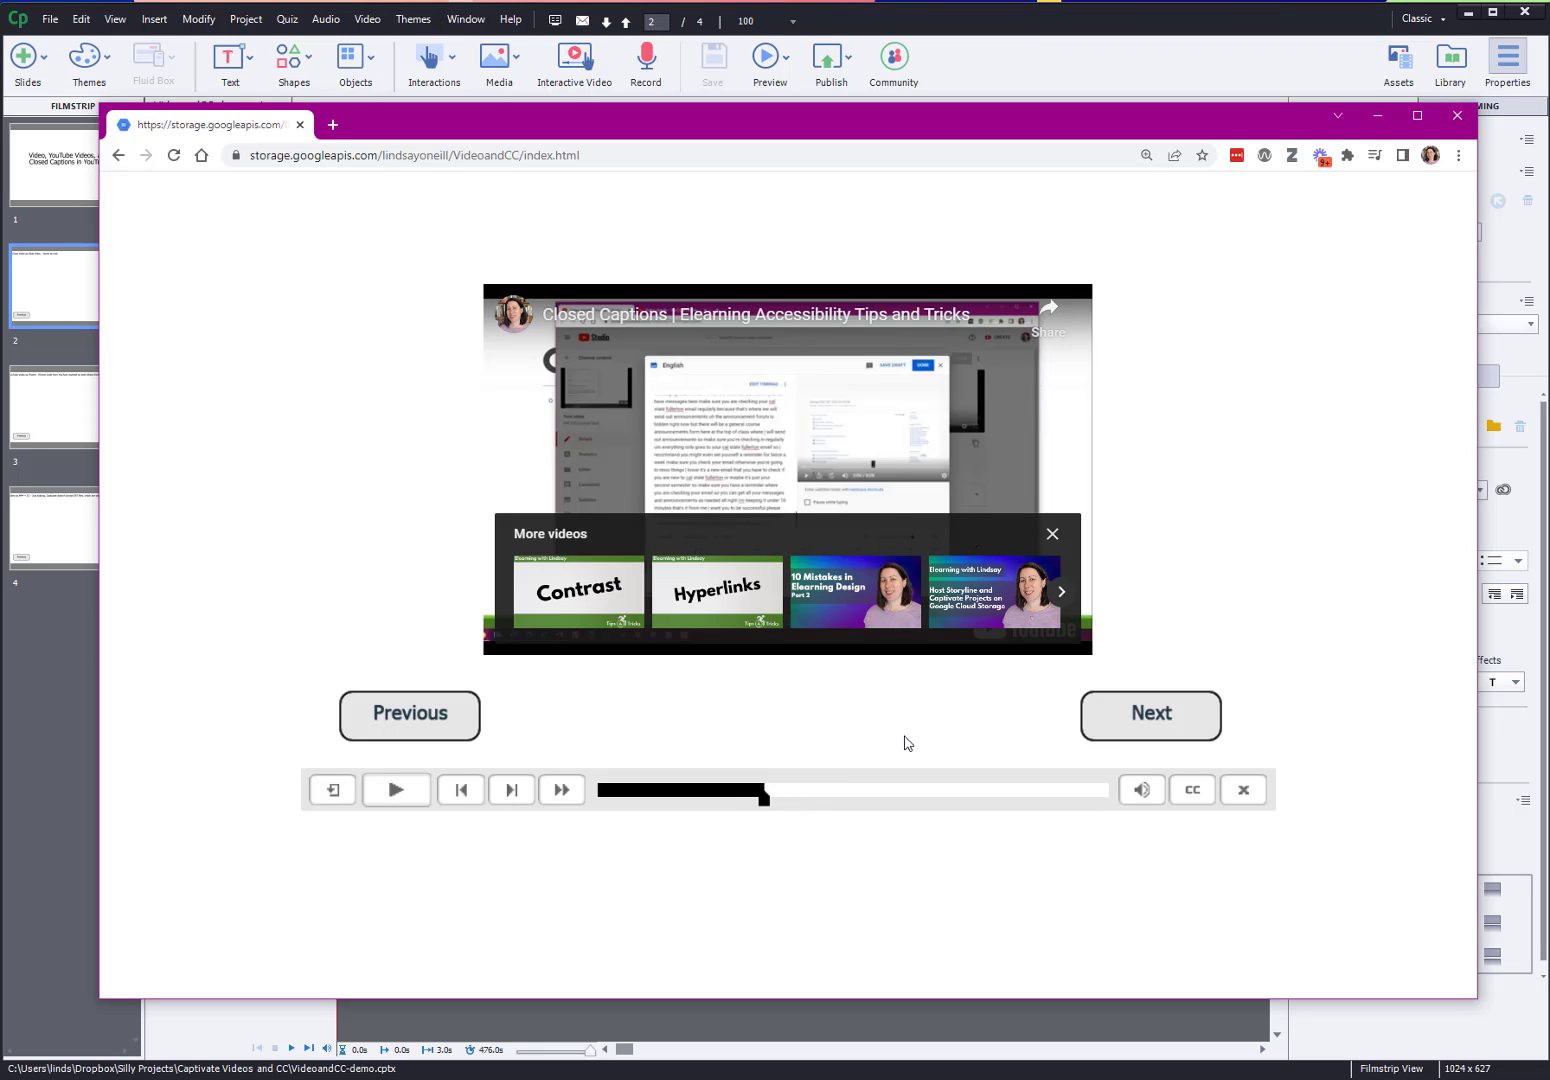
left_click(1157, 707)
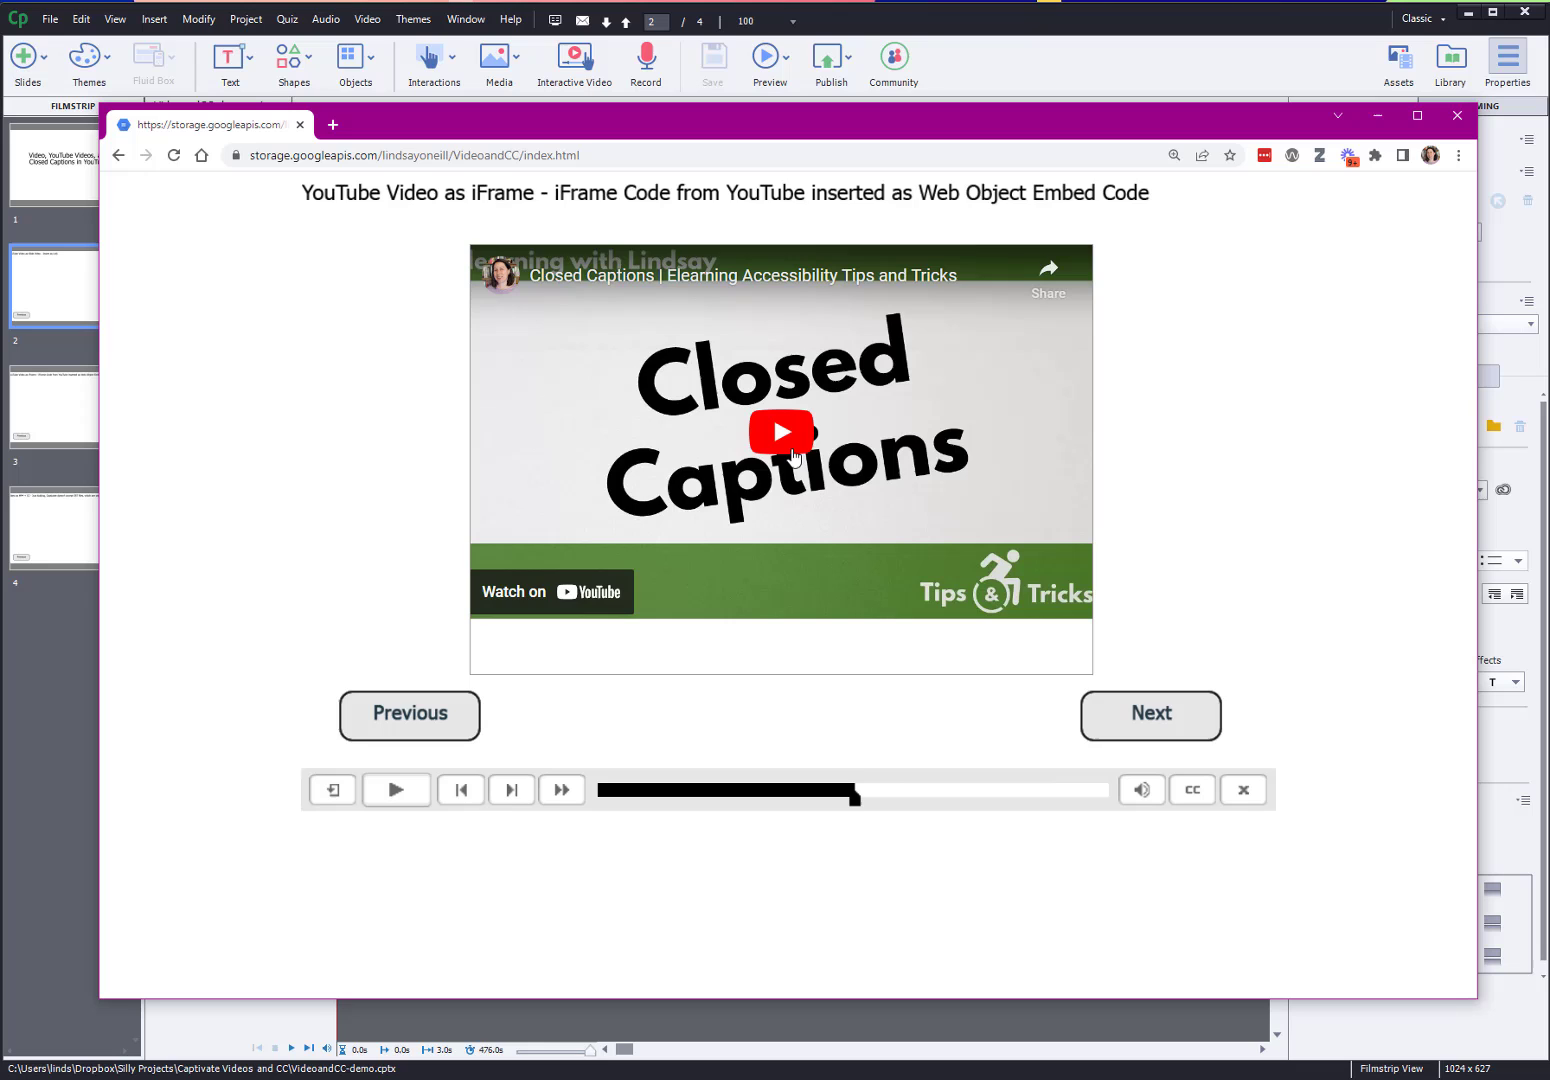
Play the embedded iFrame video with its YouTube closed captions turned on
left_click(786, 445)
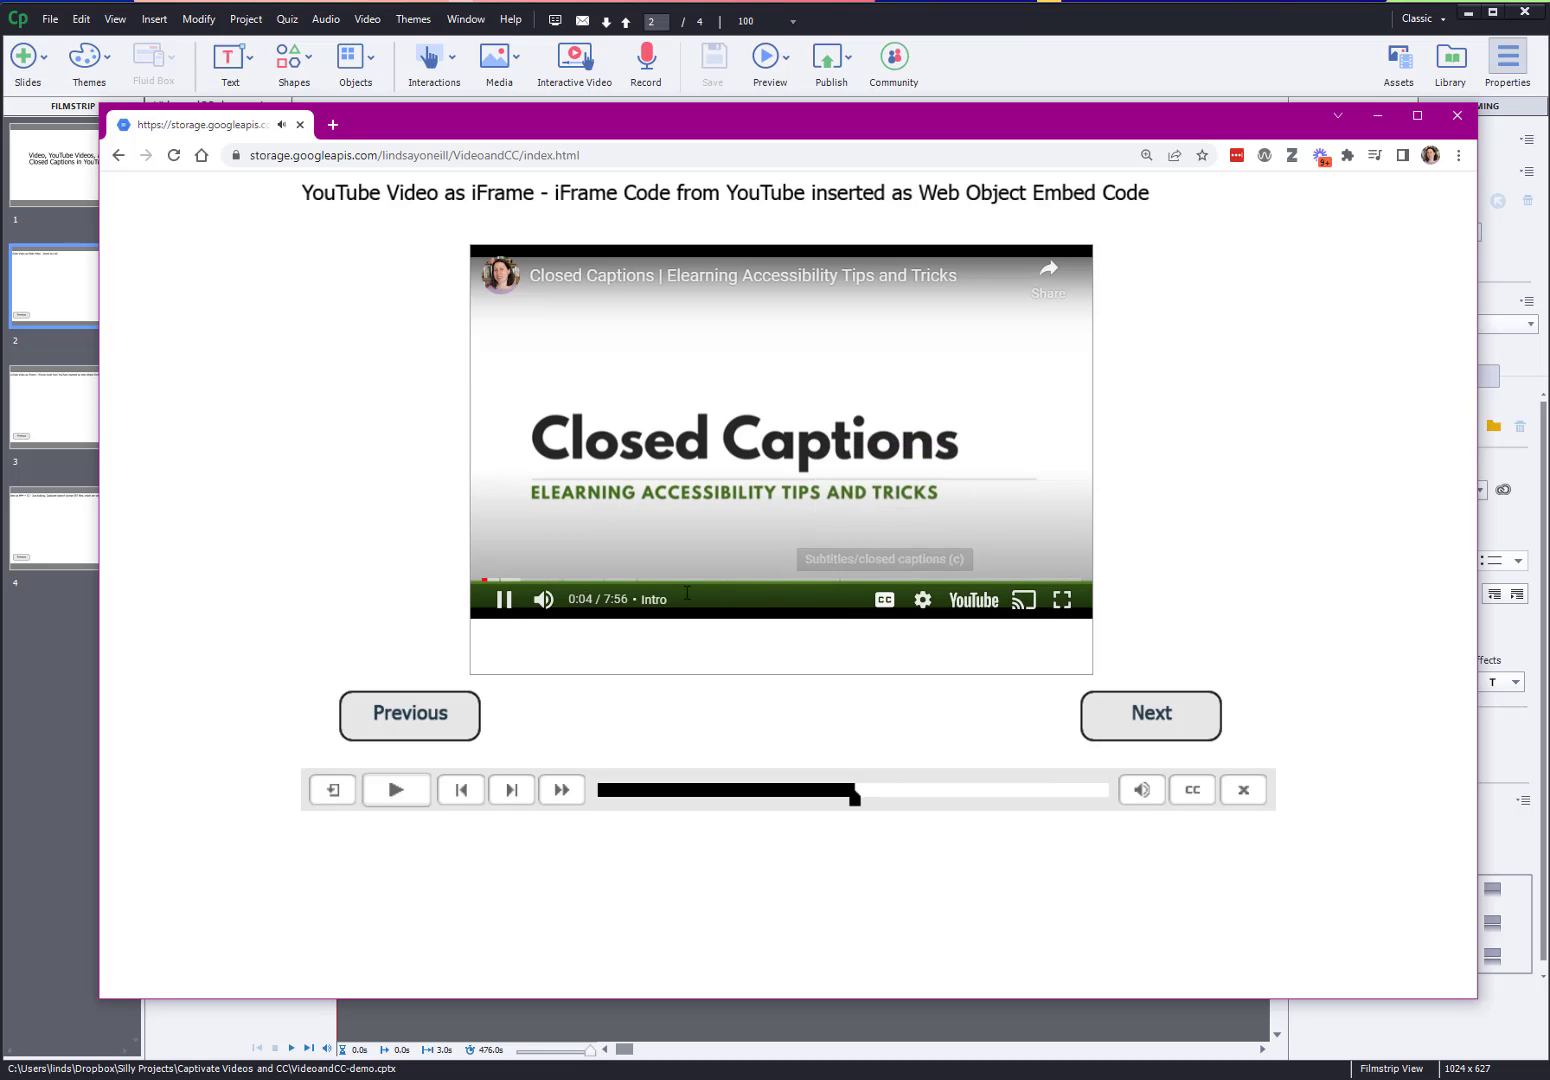
left_click(504, 599)
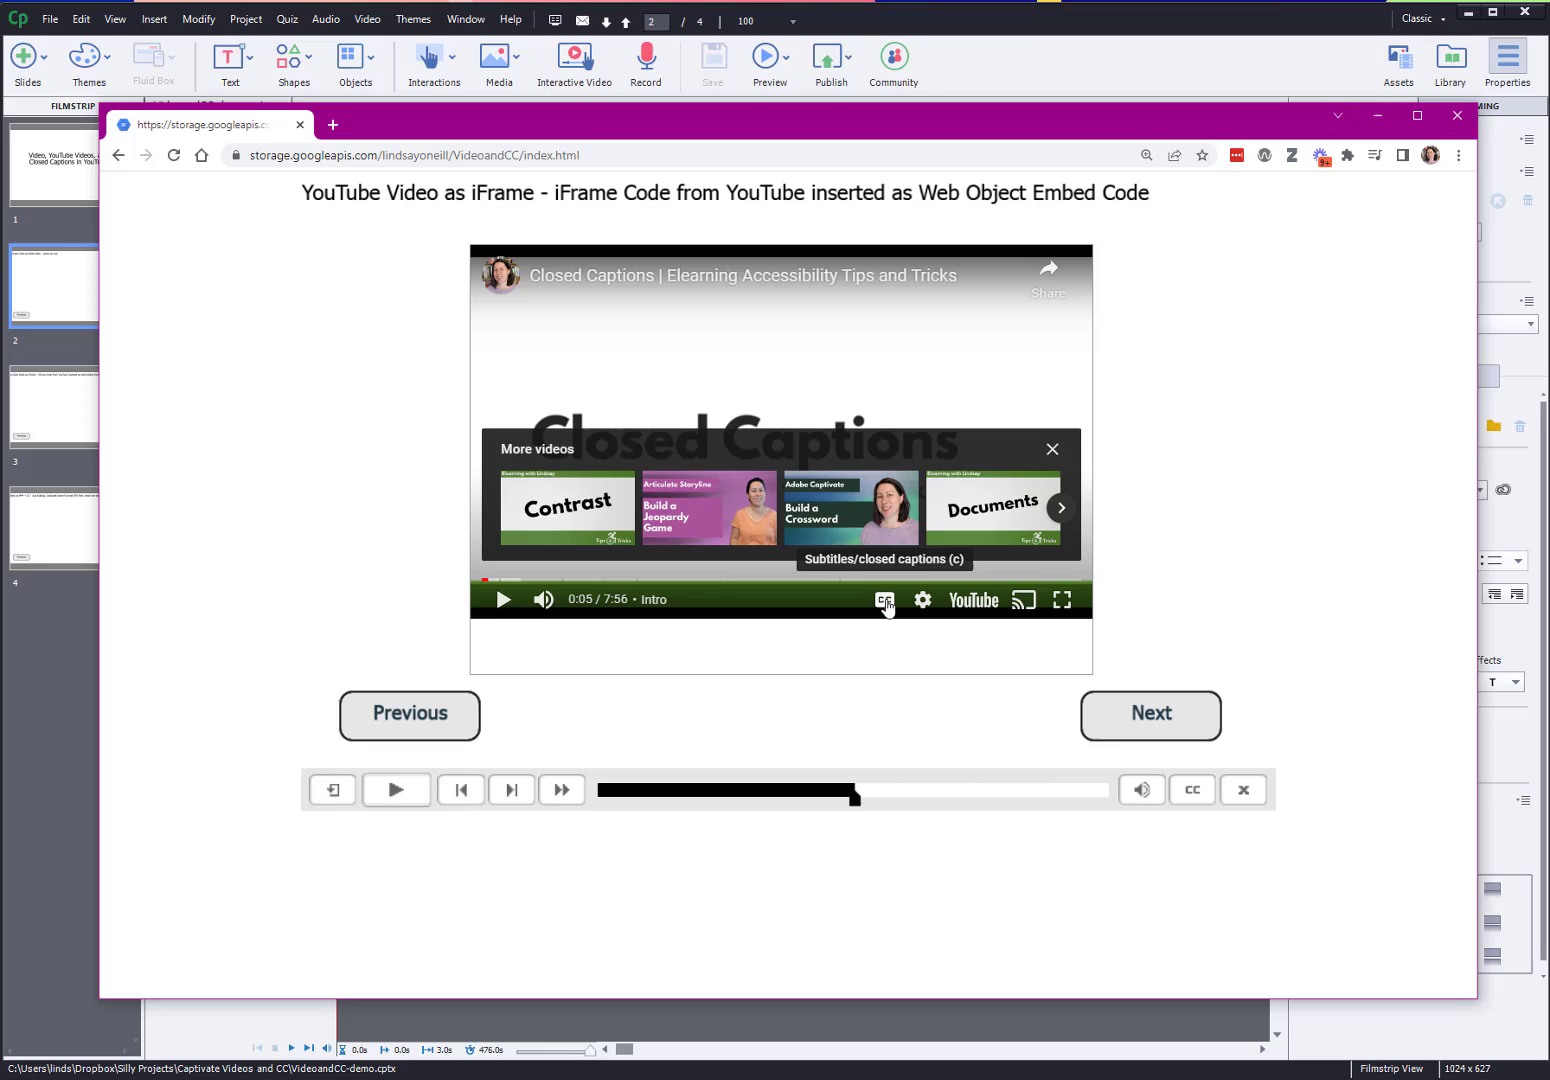
left_click(885, 600)
left_click(502, 601)
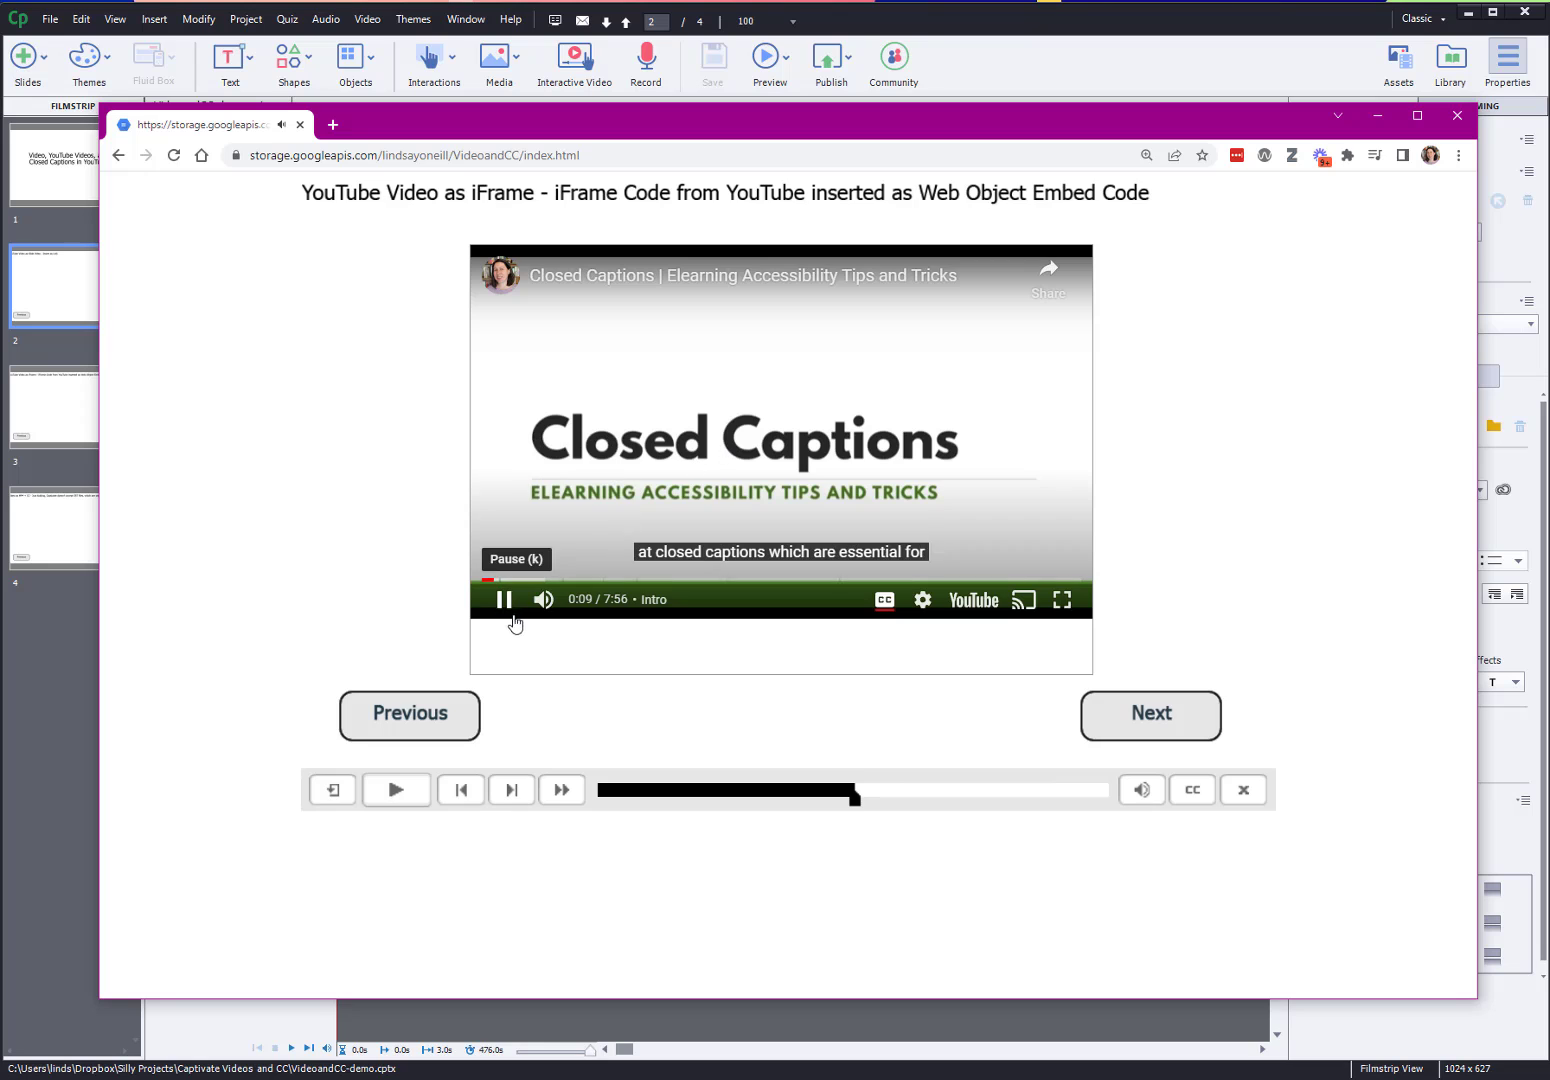
left_click(502, 600)
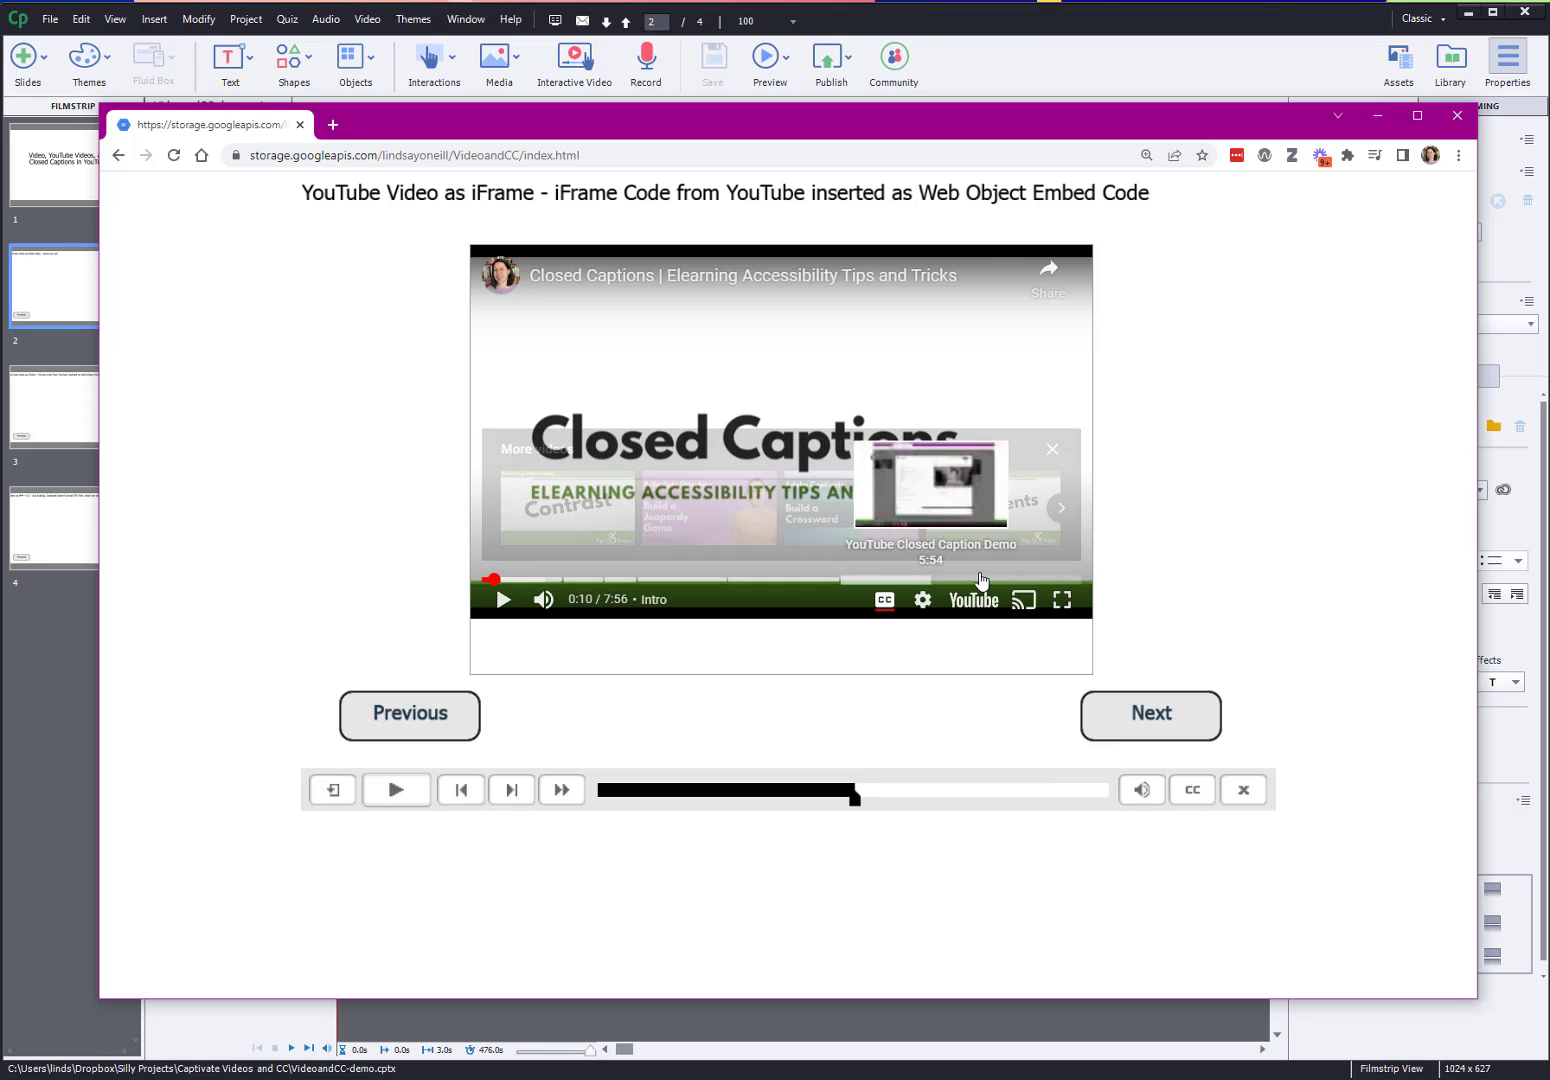
Check the player settings, then advance to the Video as MP4 + CC slide
left_click(922, 599)
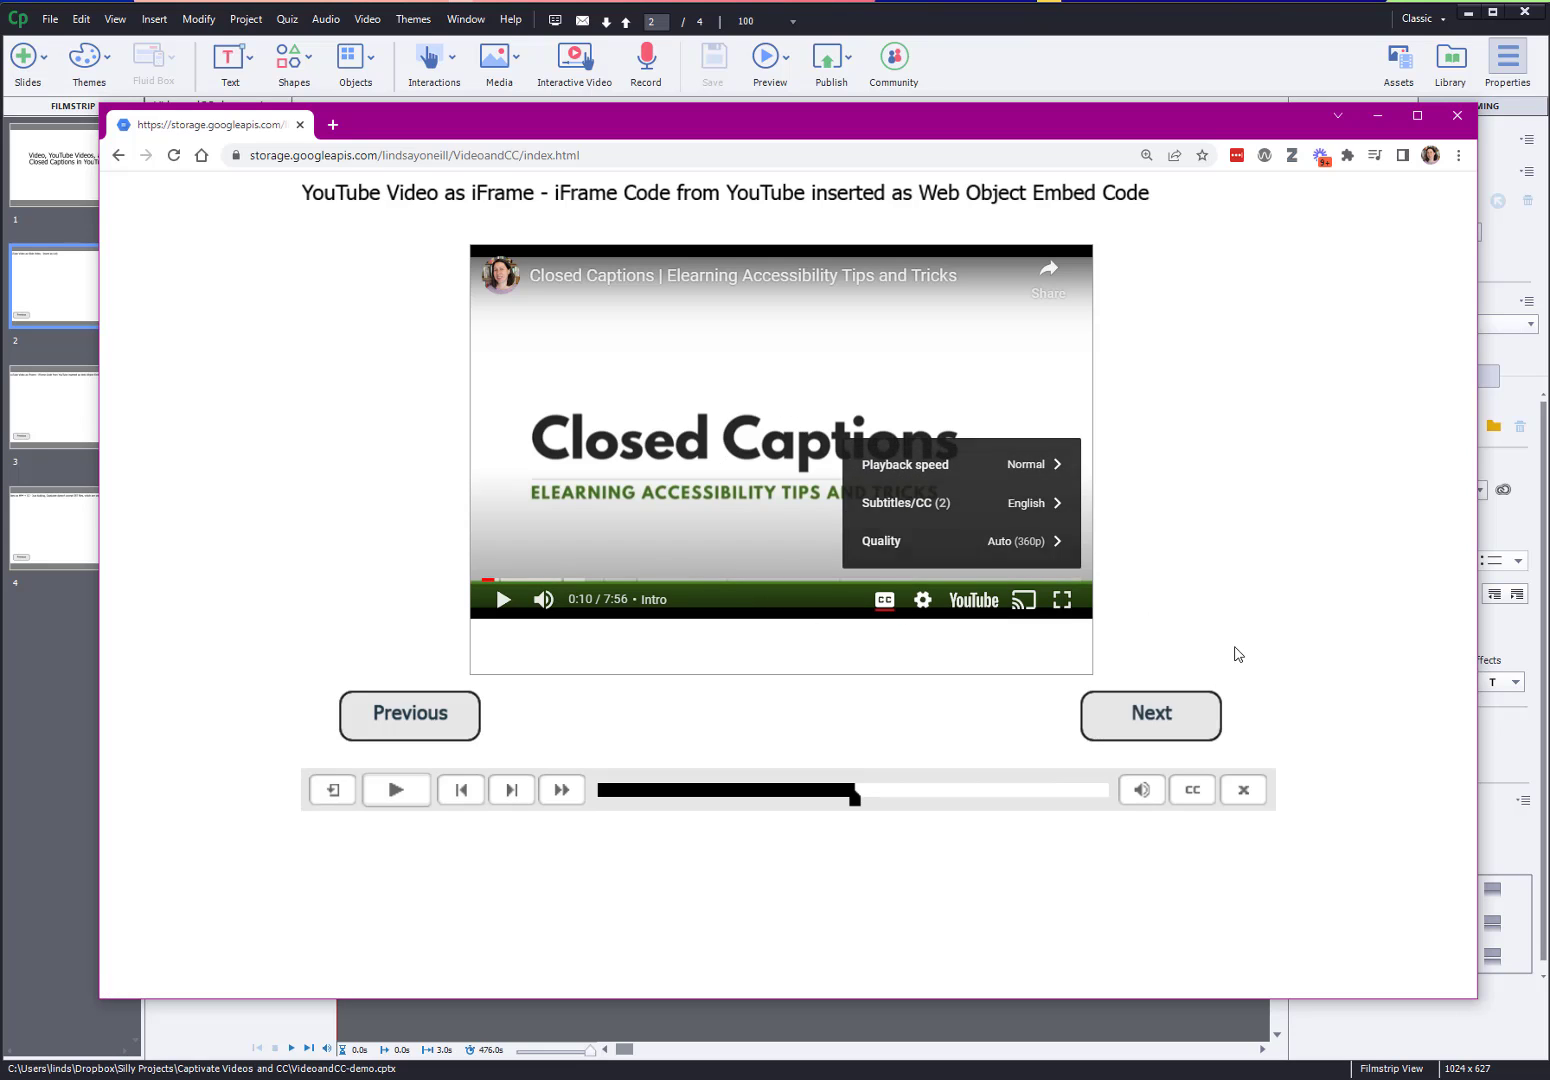
left_click(1179, 716)
left_click(1177, 712)
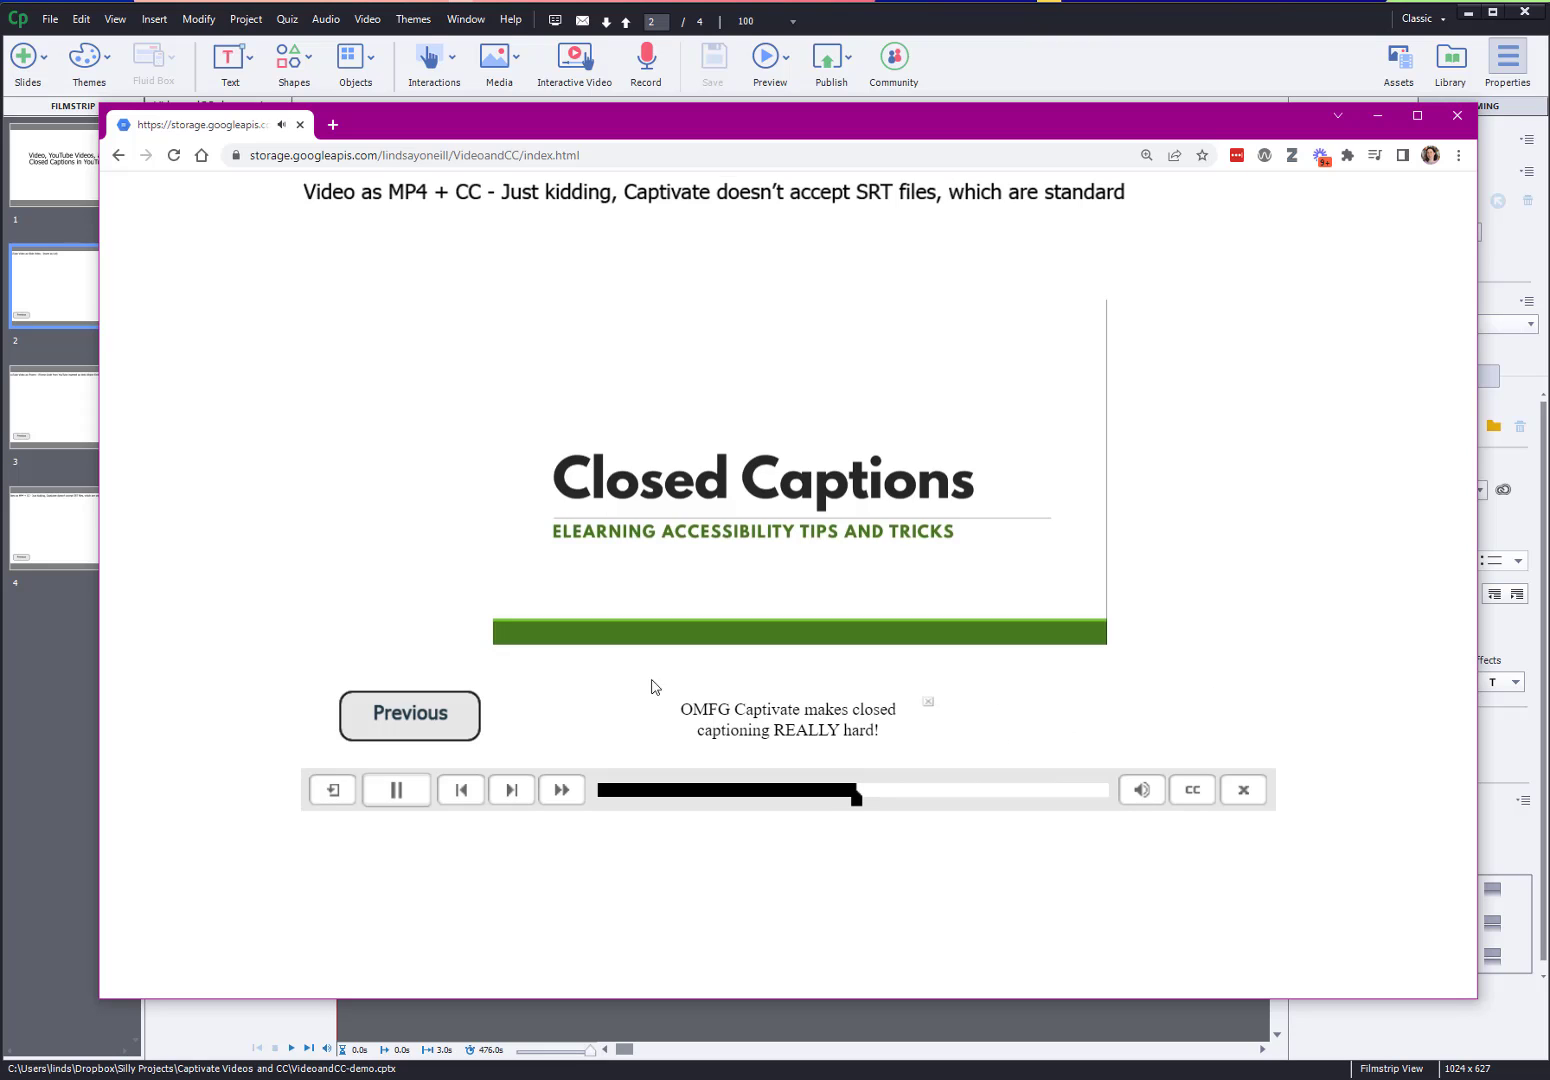
Pause the MP4 video and toggle its manual closed captions off and on
left_click(428, 778)
left_click(1206, 791)
left_click(1203, 794)
left_click(1201, 795)
left_click(1201, 795)
left_click_drag(682, 710, 910, 741)
left_click(912, 745)
Go back to the YouTube Video as Slide Video slide, scrub its video, and minimise Chrome
left_click(460, 792)
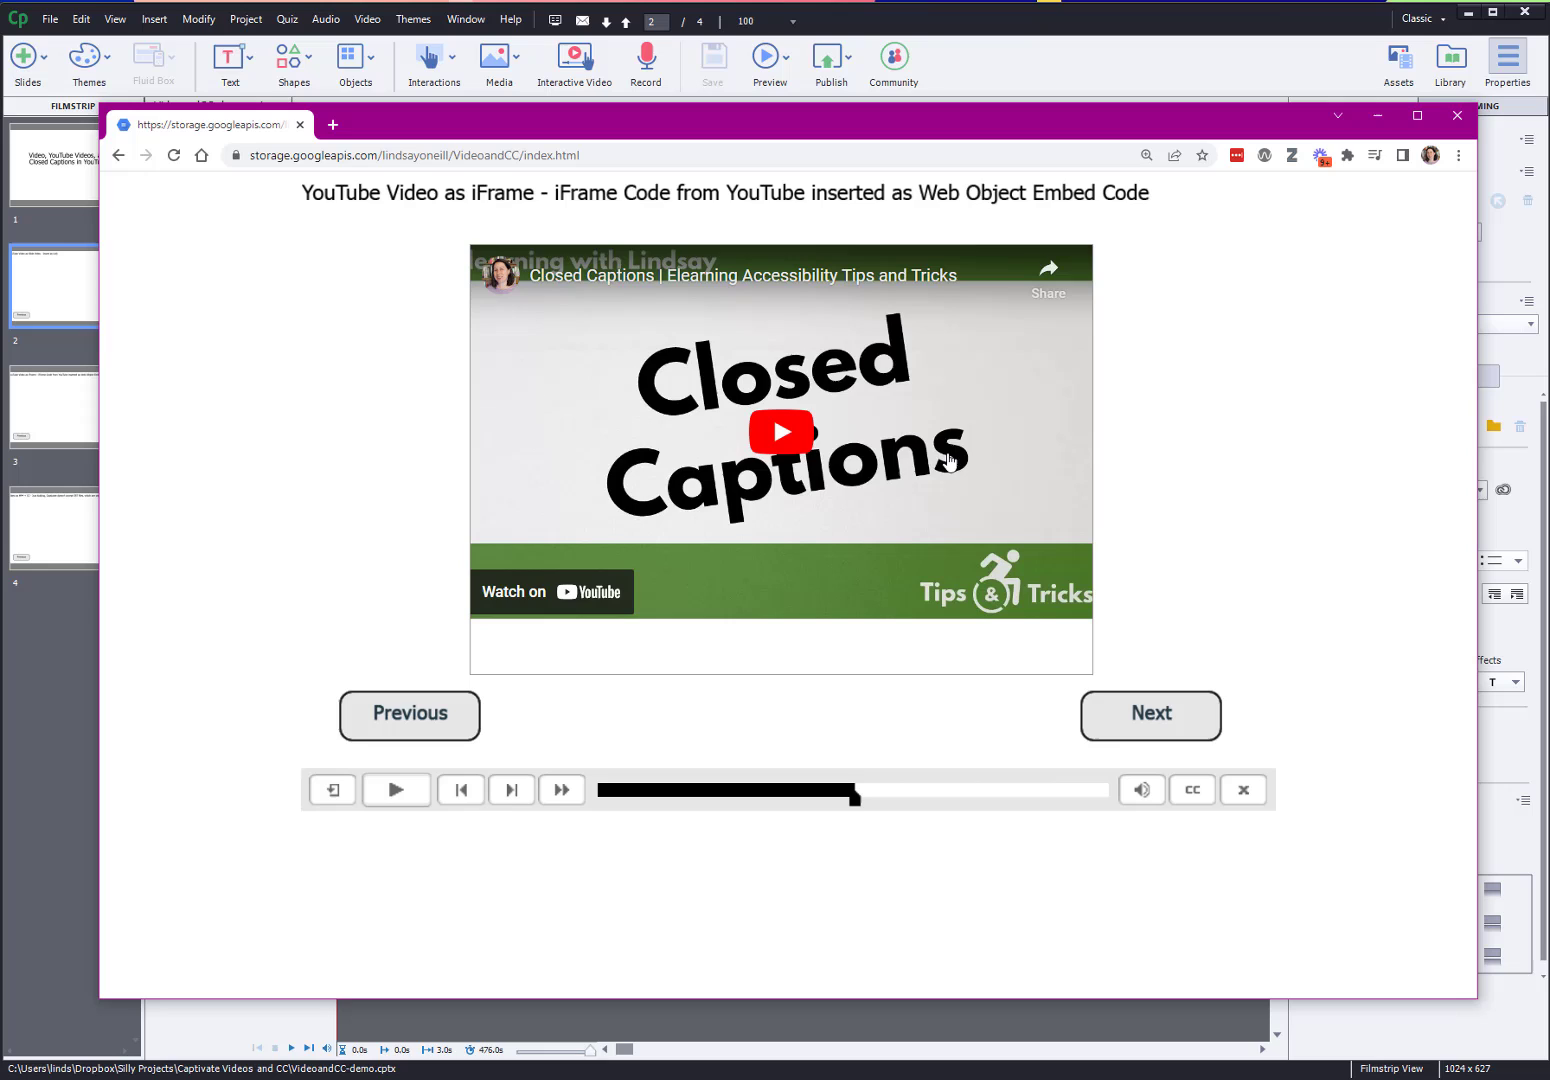
left_click(459, 792)
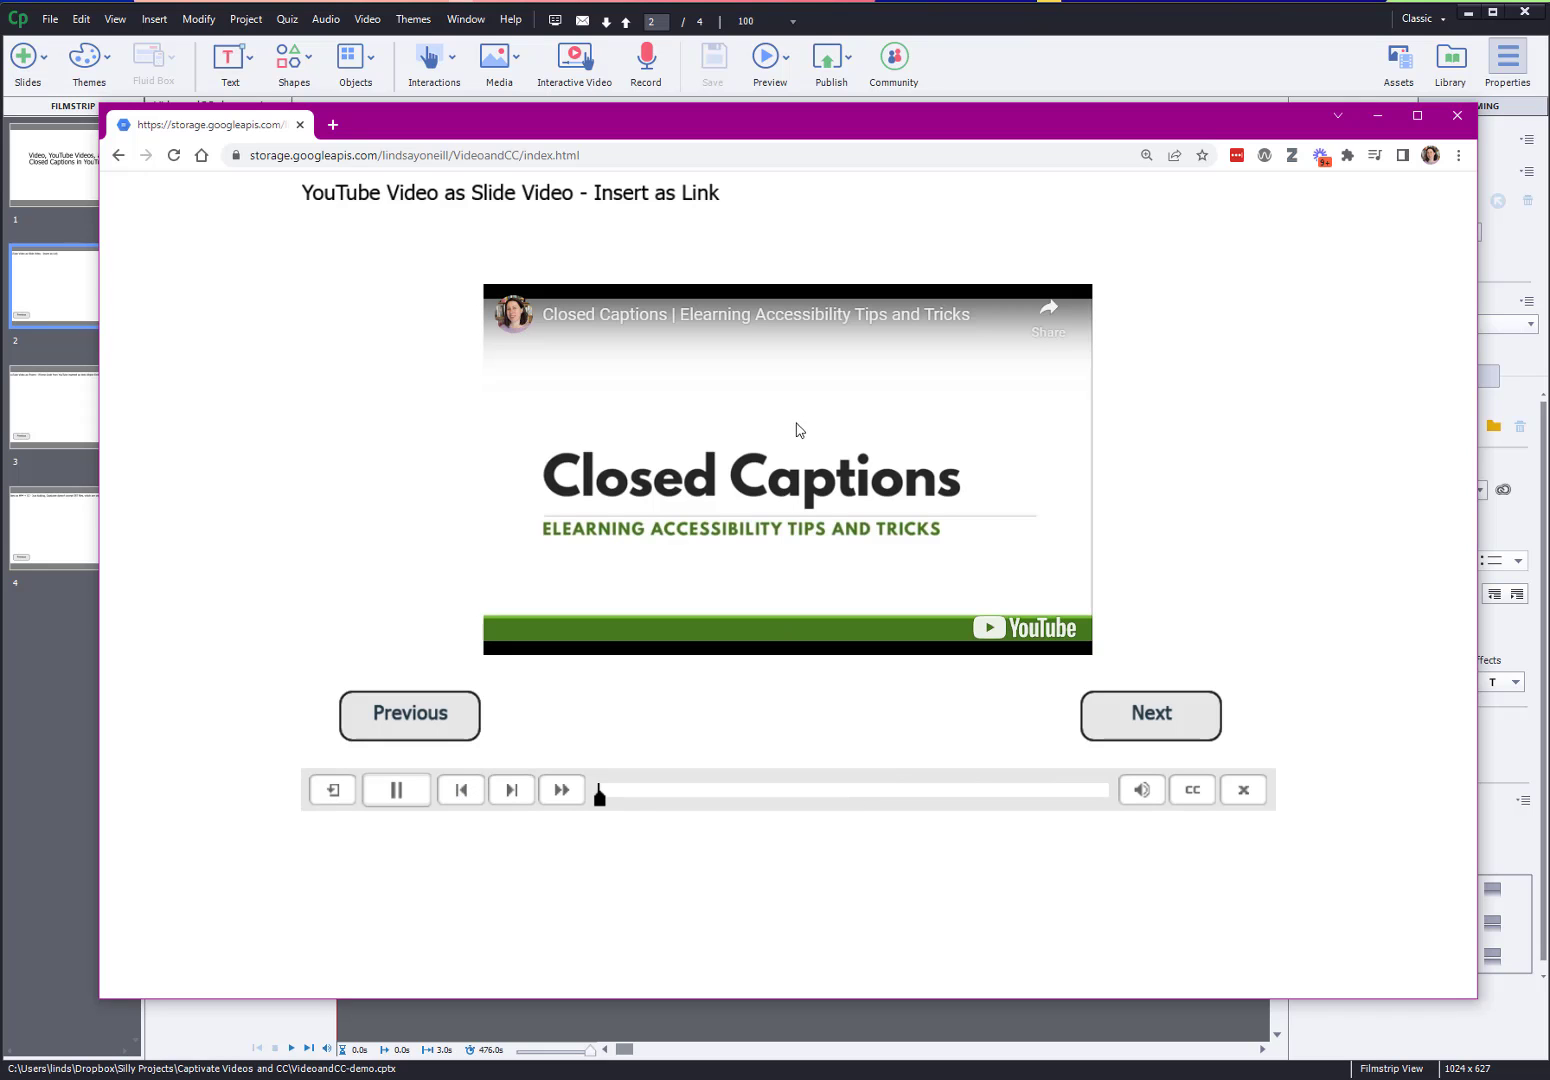
left_click(392, 791)
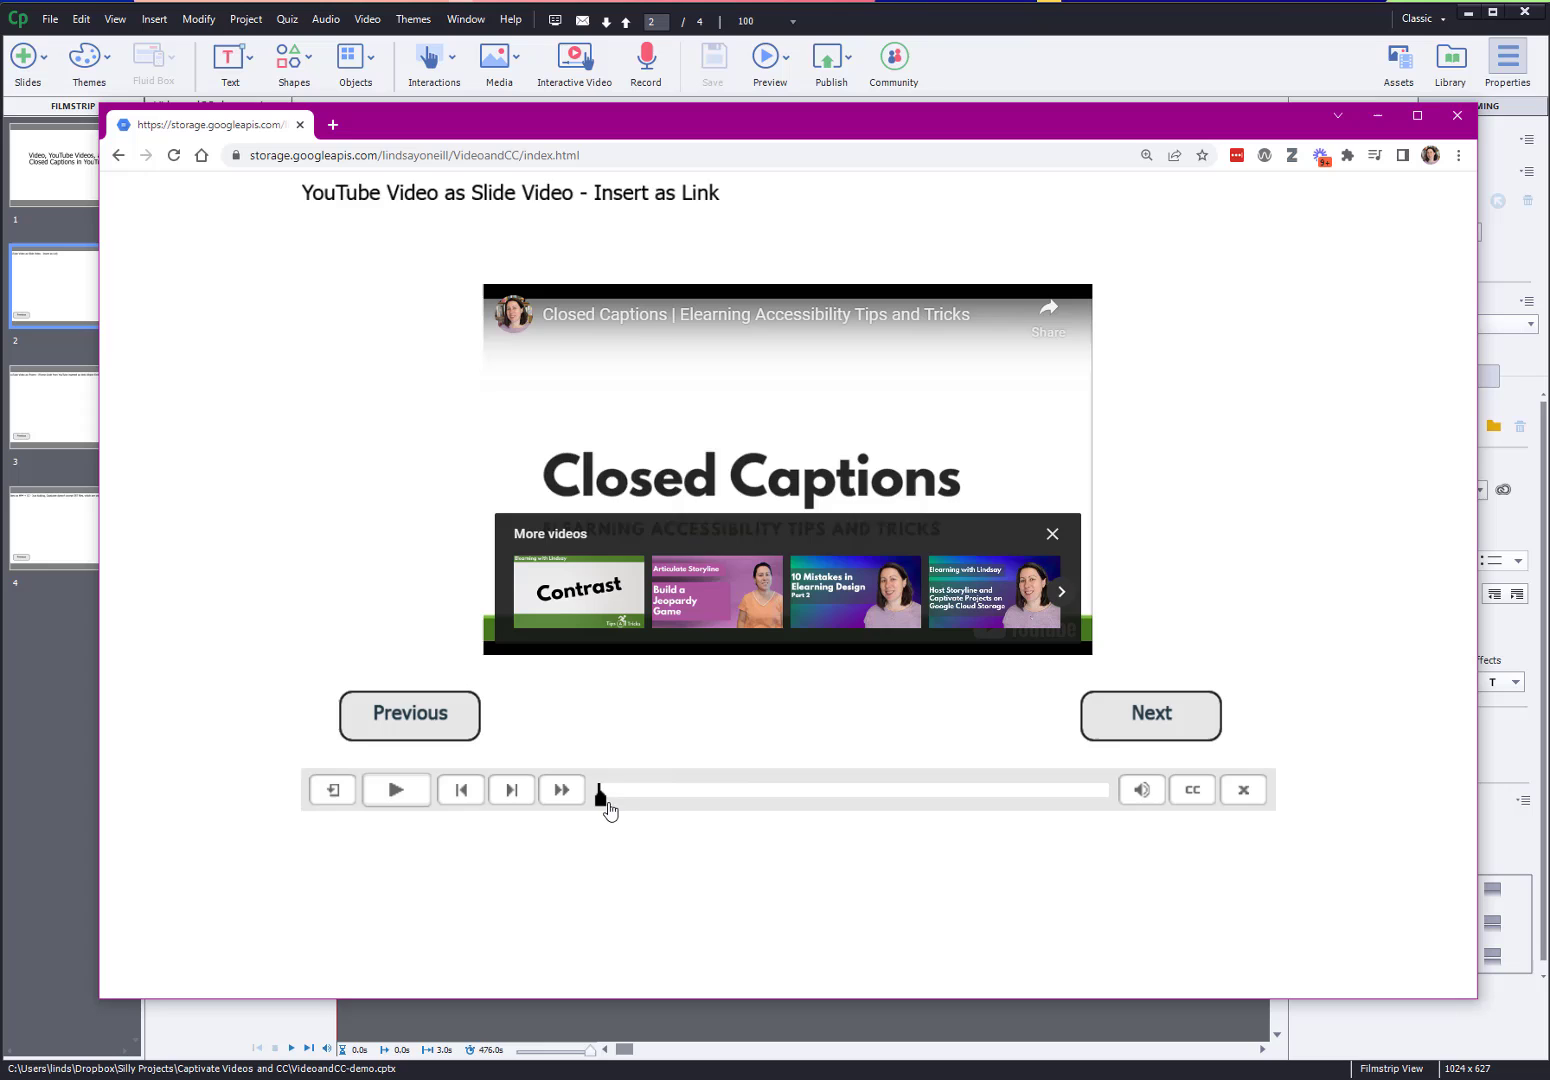
mouse_move(607, 803)
left_mouse_down()
mouse_move(747, 800)
mouse_move(633, 798)
left_mouse_up()
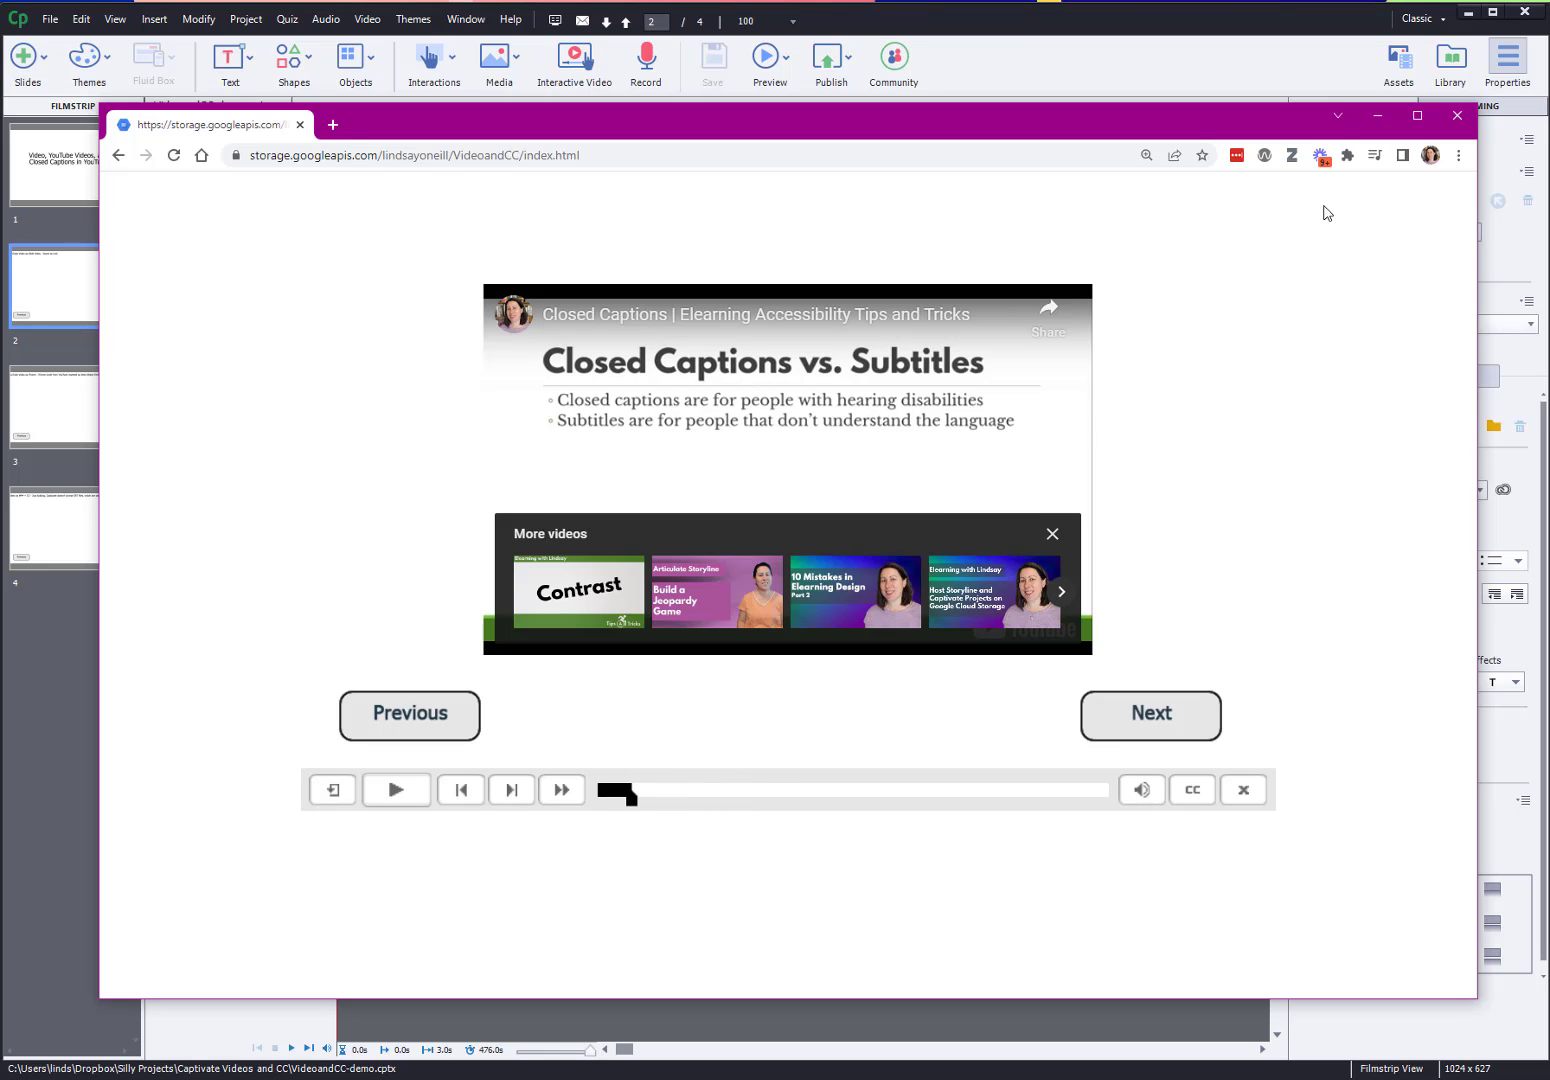
left_click(1377, 115)
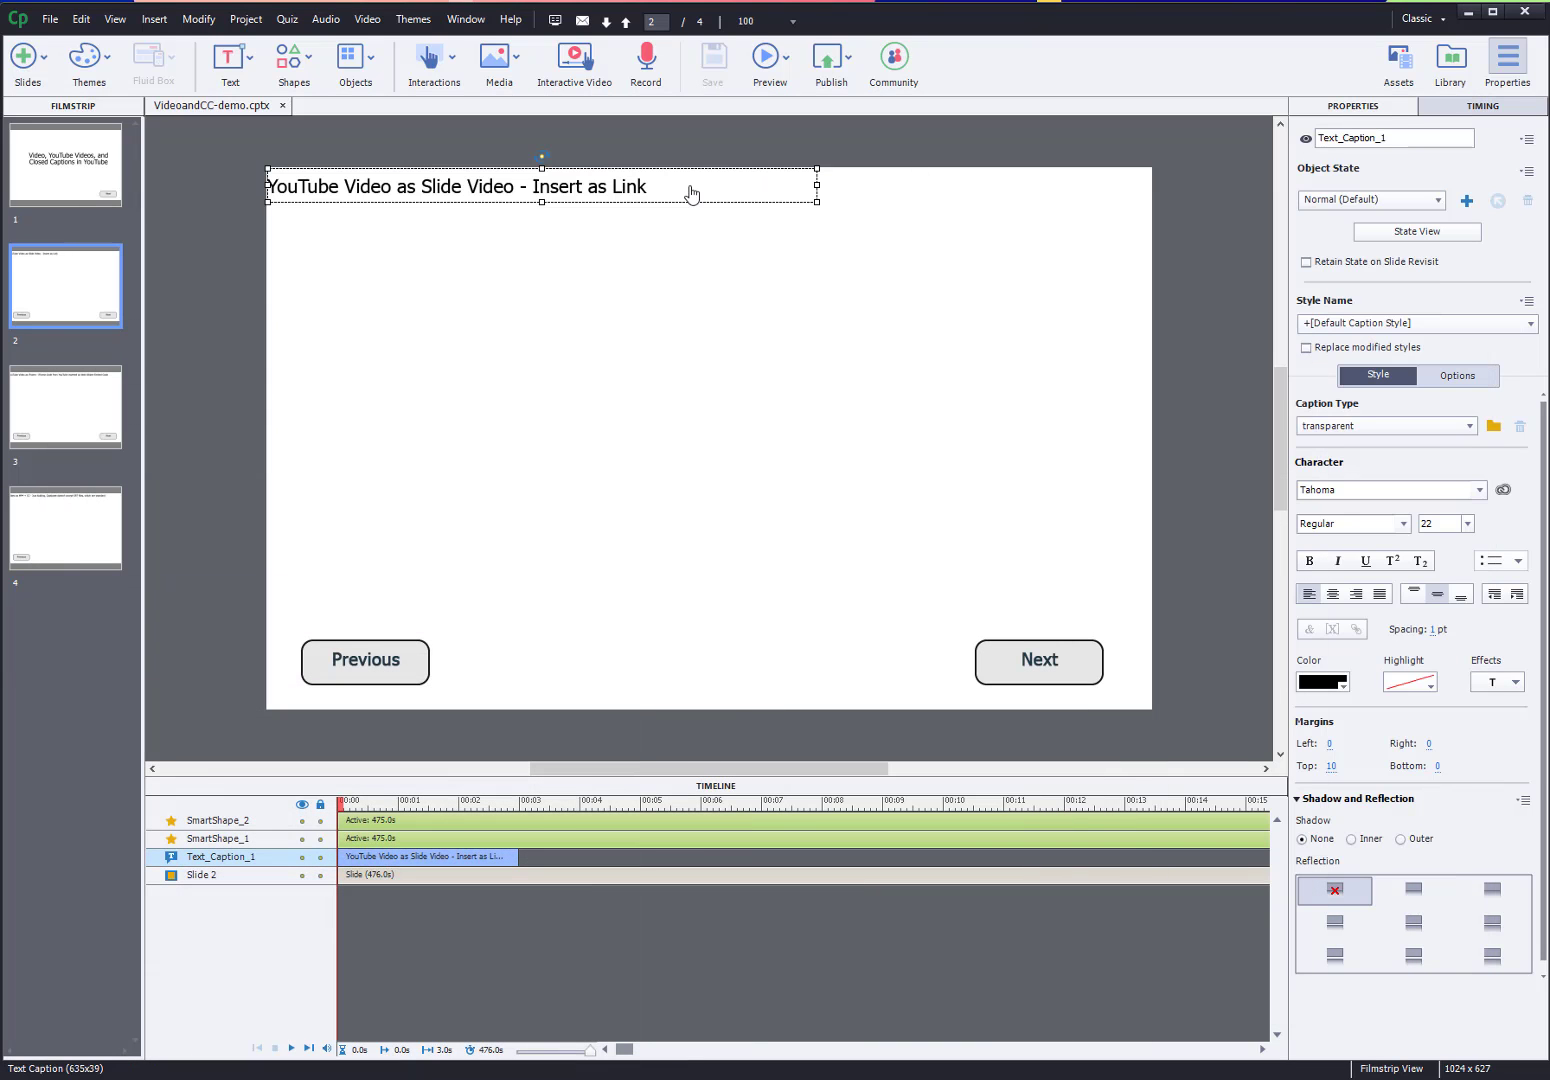
Make Text_Caption_1 display for the rest of slide 2 and bring up the Word notes
right_click(476, 853)
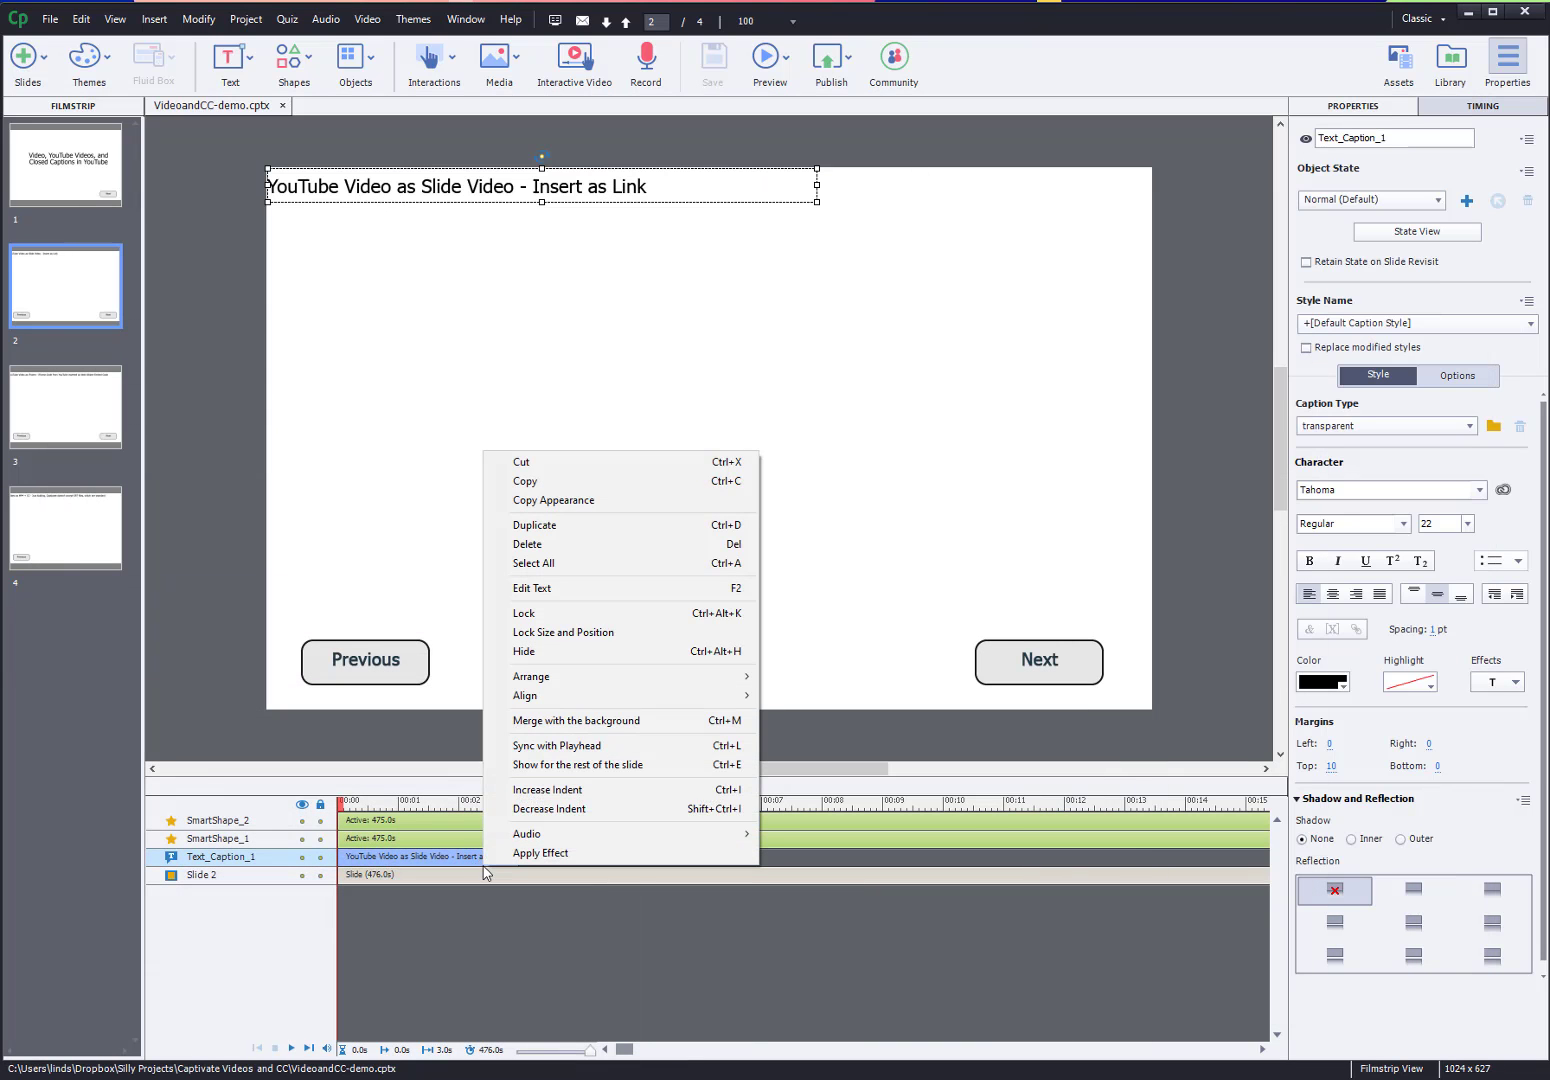
left_click(554, 767)
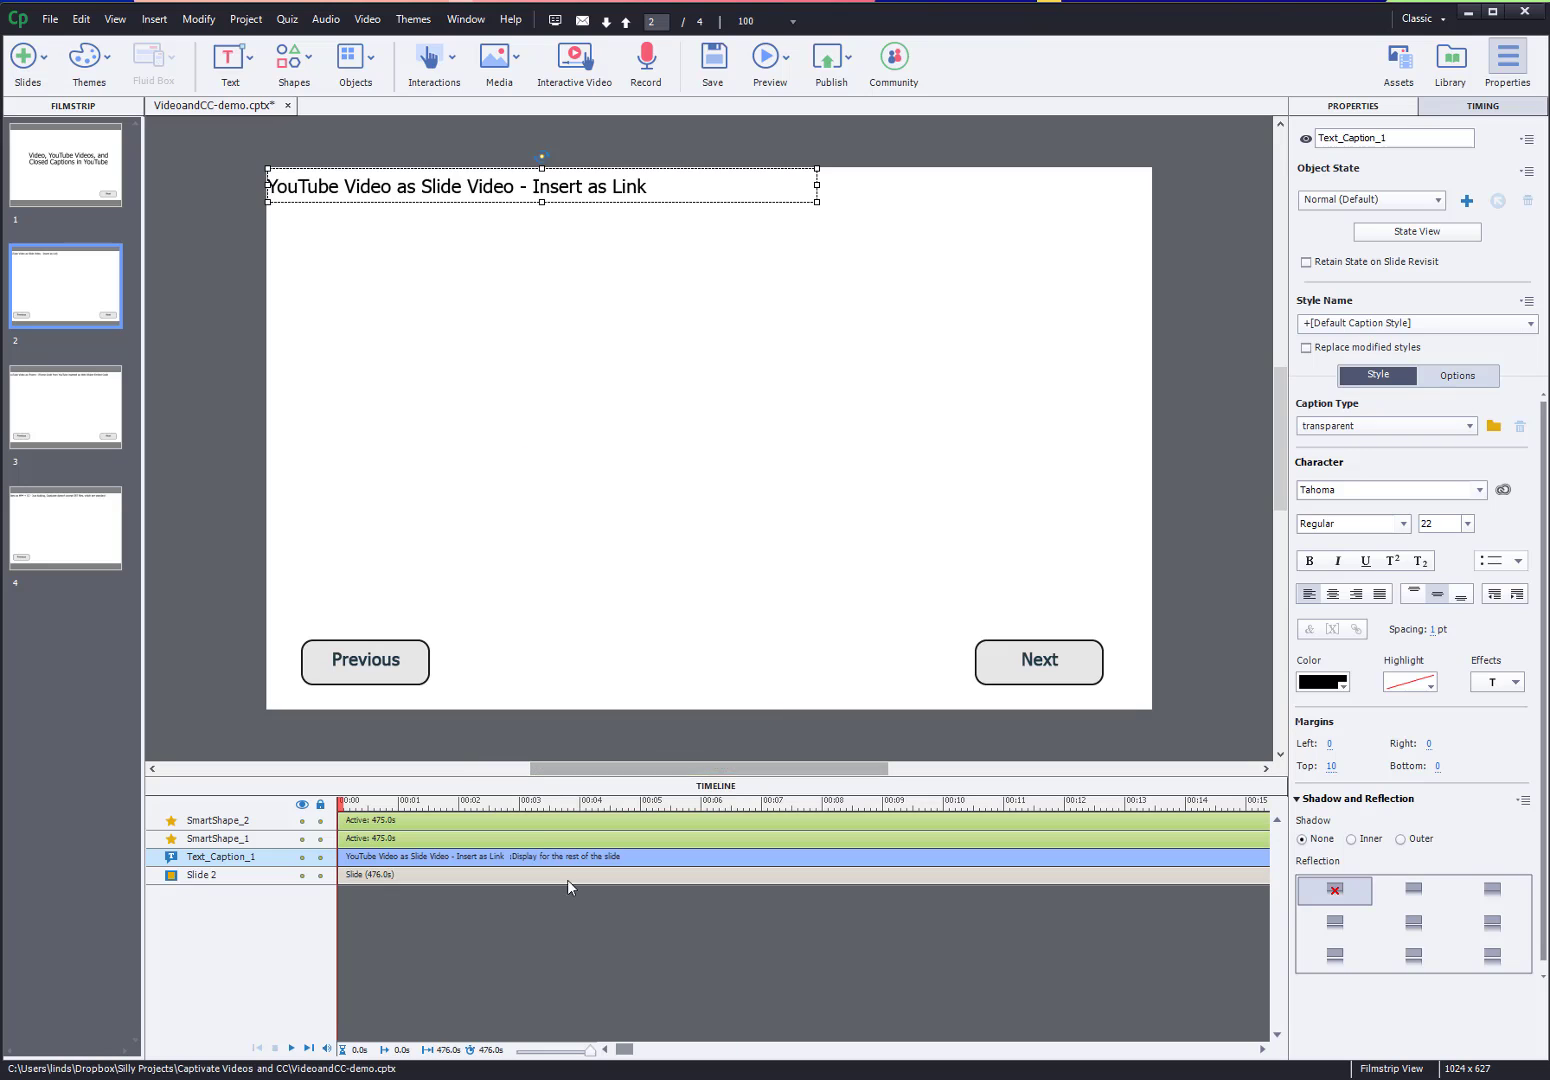
left_click(604, 428)
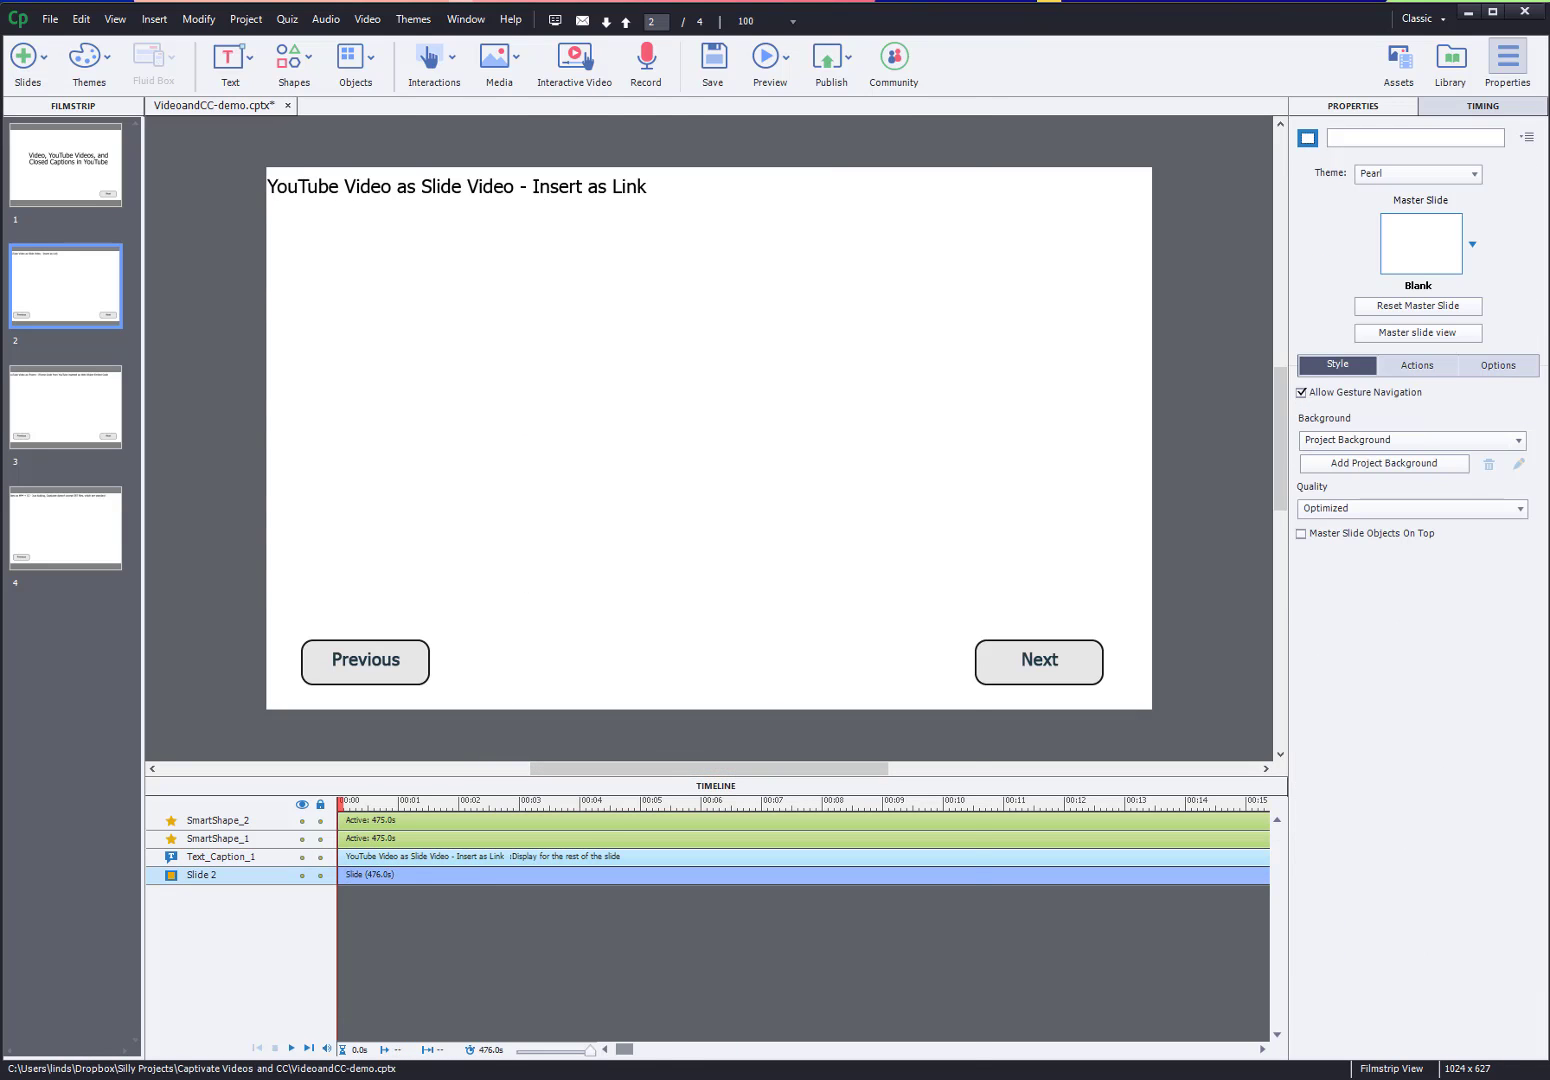
key("alt+Tab")
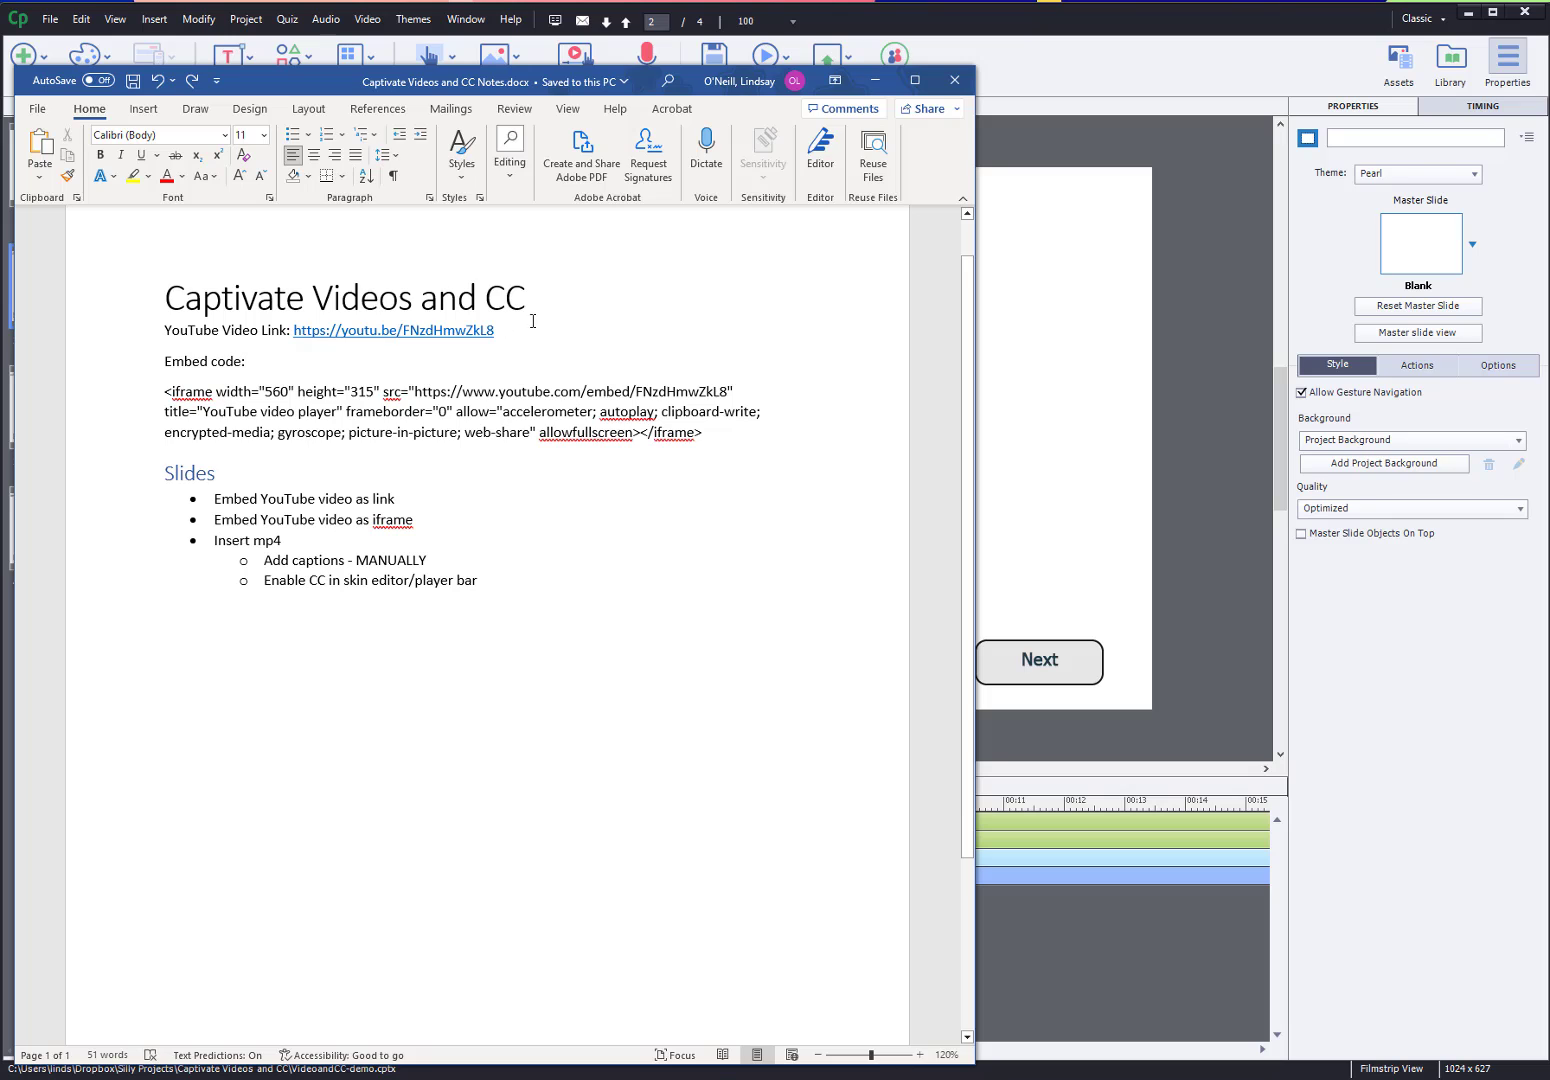
Copy the YouTube video hyperlink from the Word notes
right_click(441, 331)
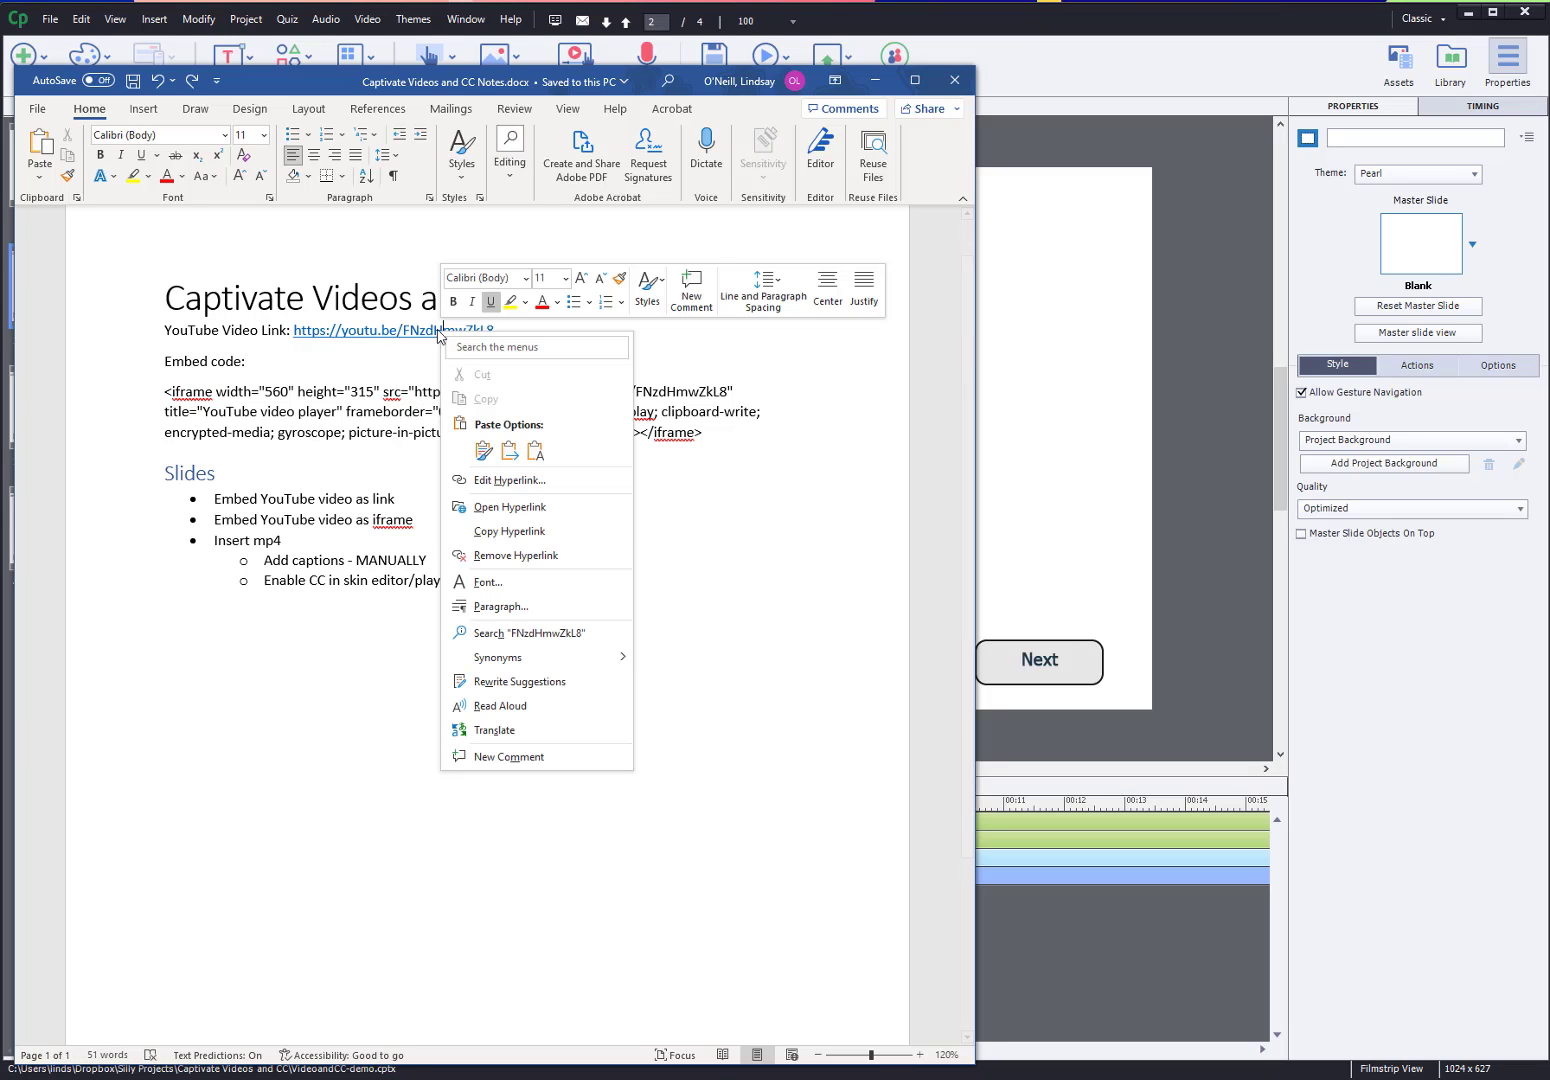
left_click(516, 531)
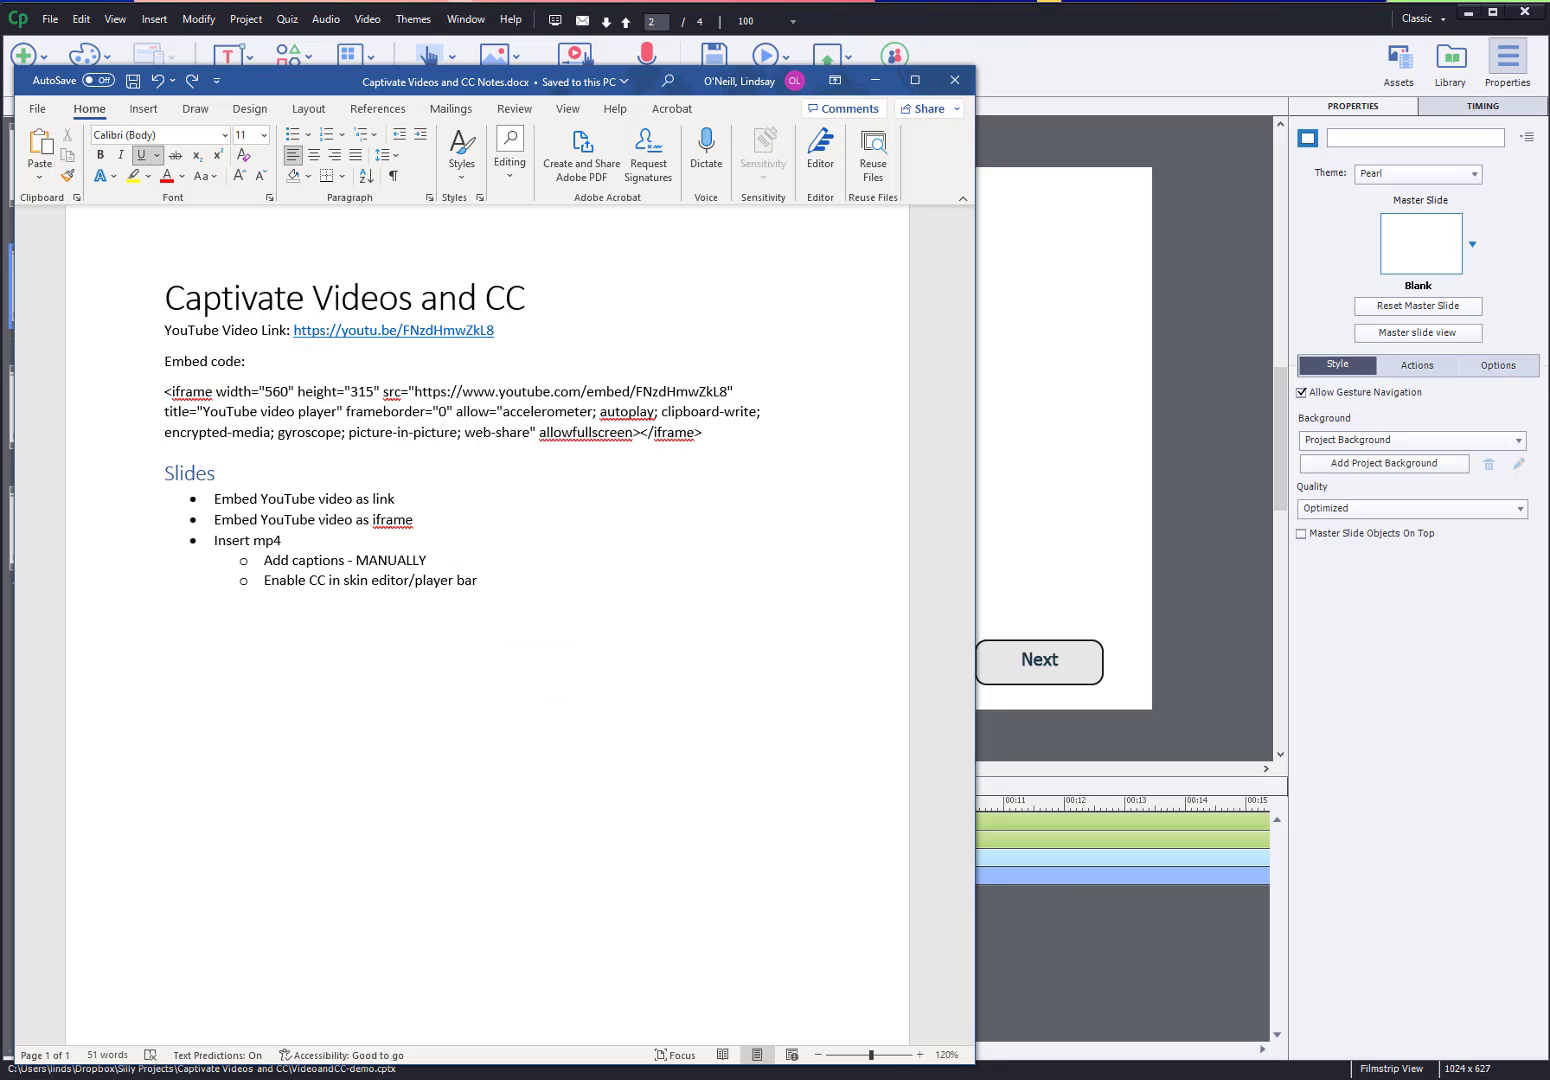
key("alt+Tab")
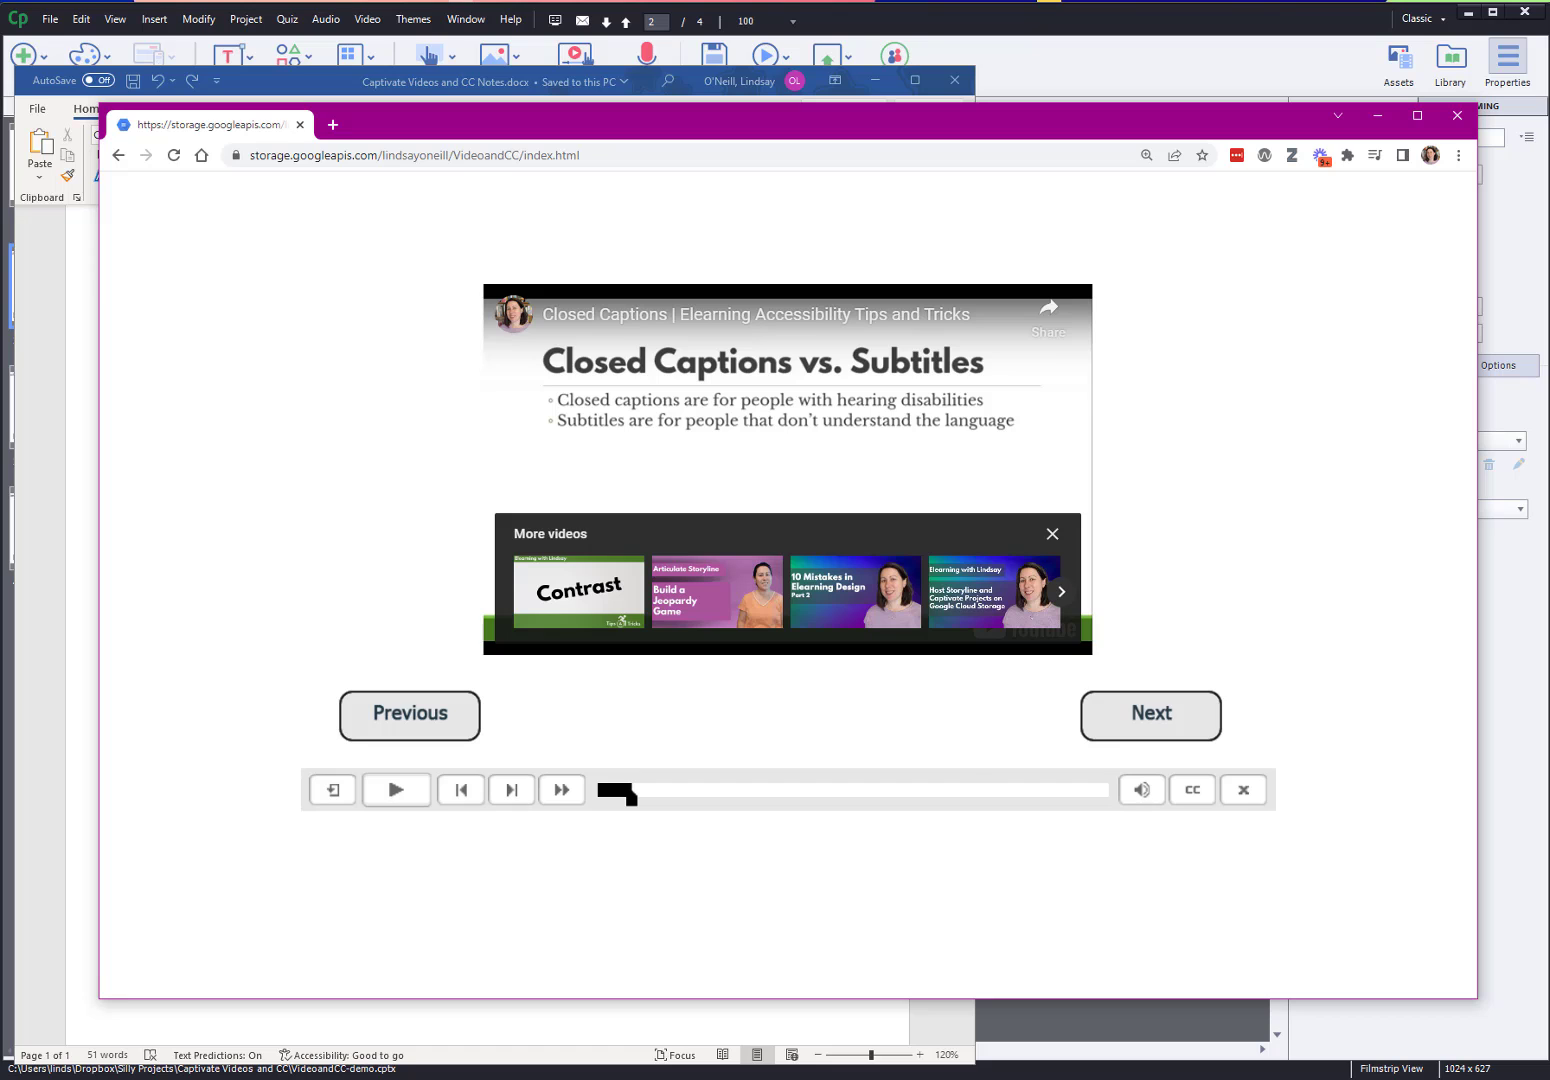
Check the Closed Captions video's youtu.be share link on its YouTube page
key("alt+Tab")
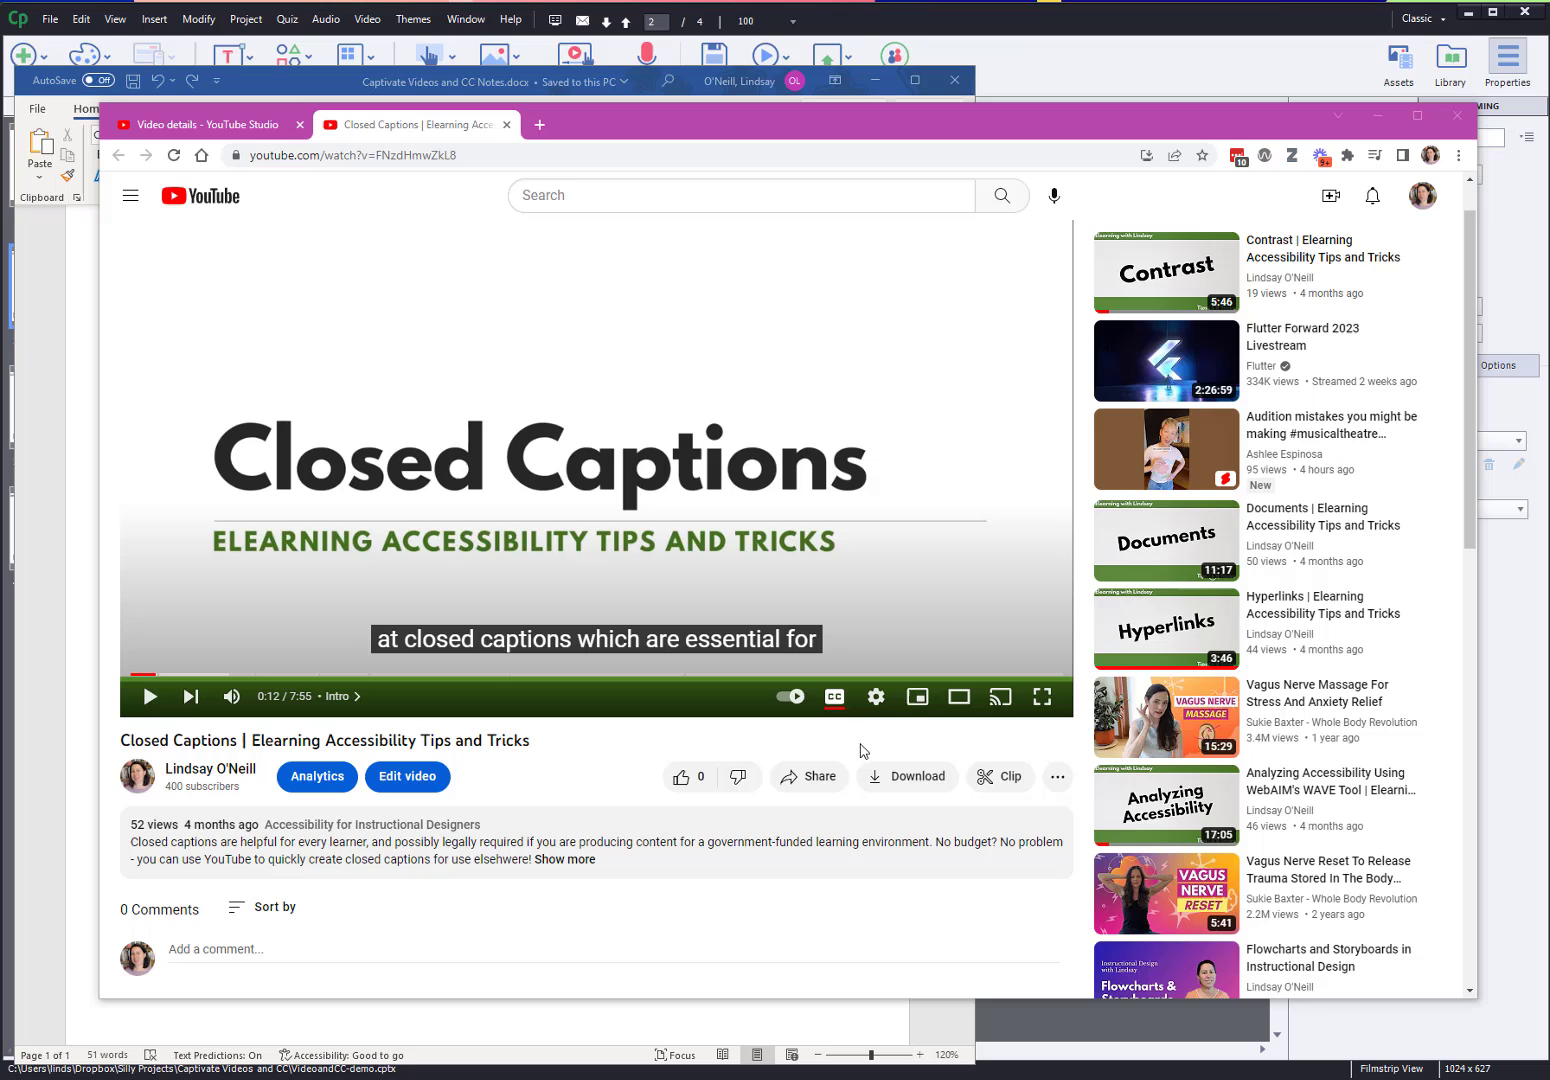
left_click(814, 786)
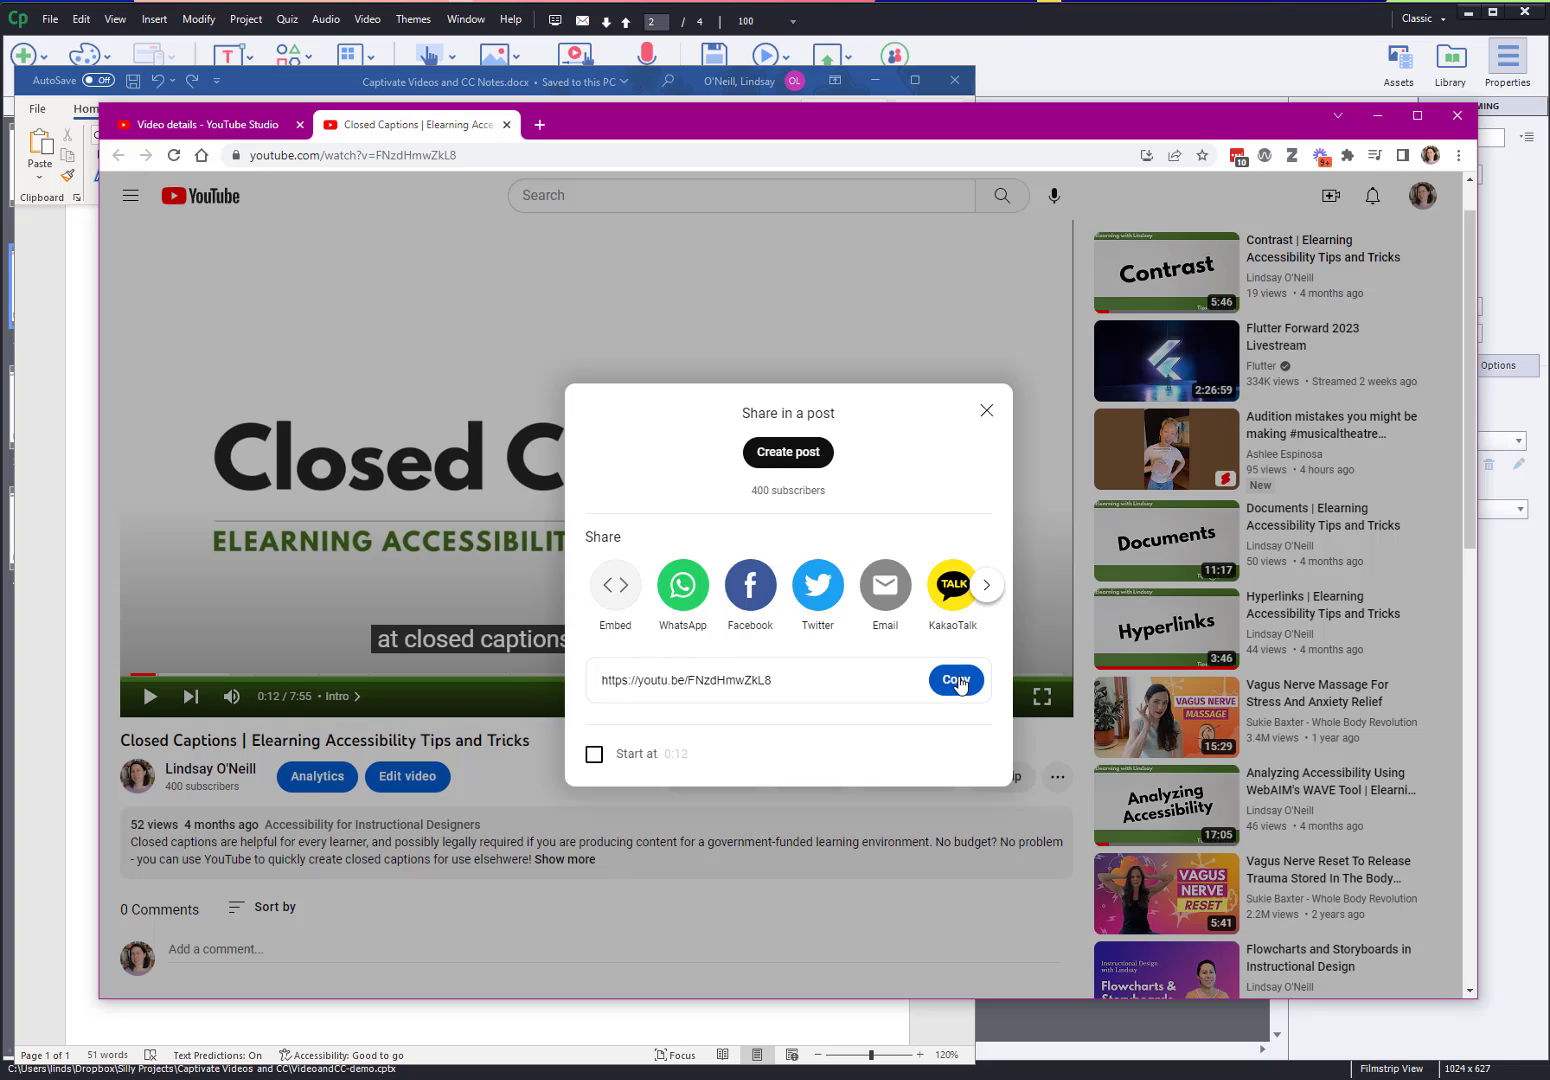
left_click(1047, 33)
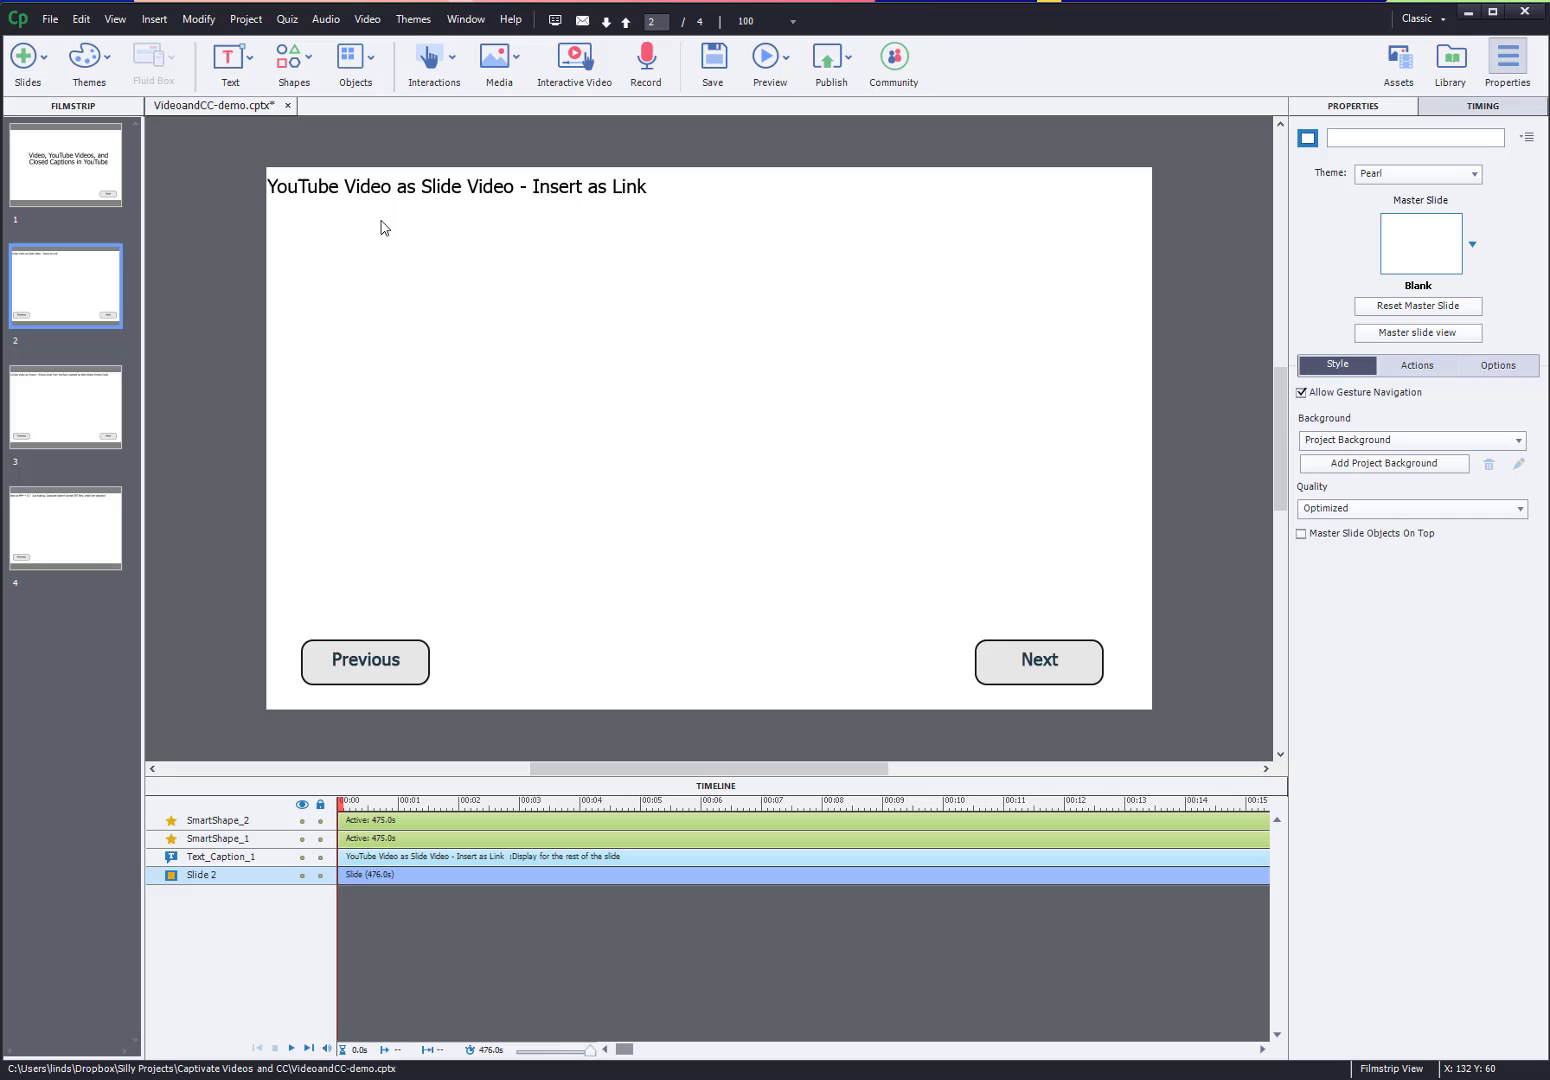
Insert the pasted youtu.be link on slide 2 as a YouTube slide video
left_click(485, 64)
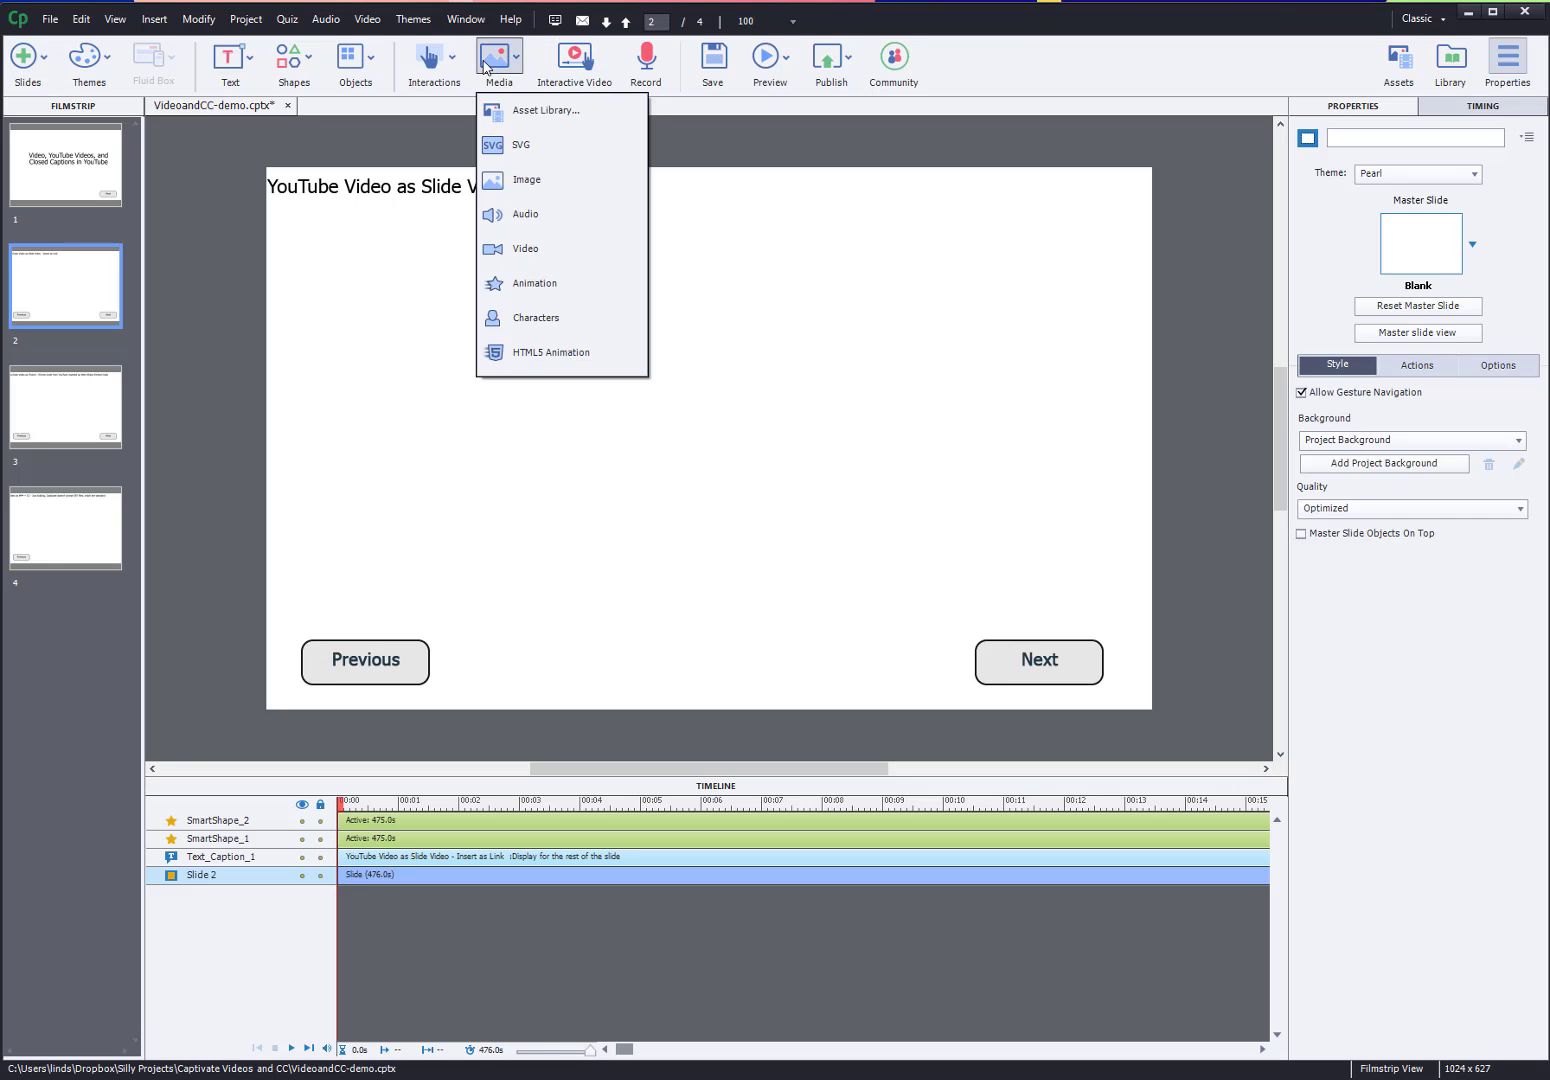
left_click(540, 250)
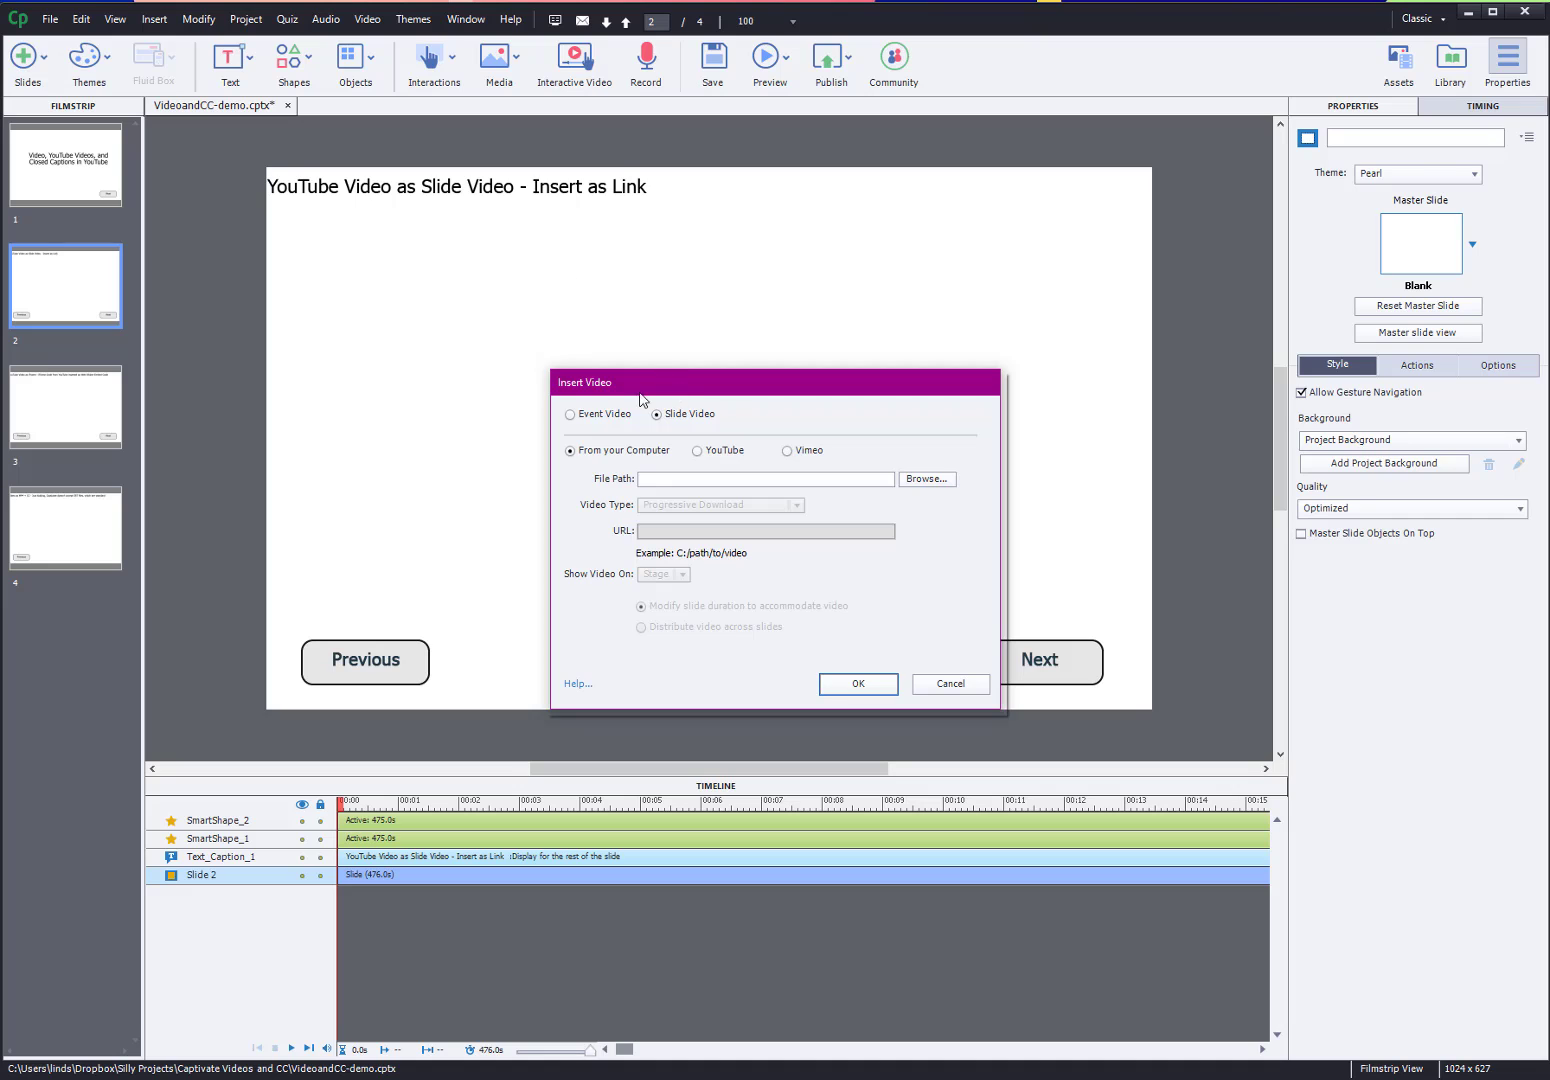
left_click(568, 412)
left_click(681, 423)
left_click(722, 451)
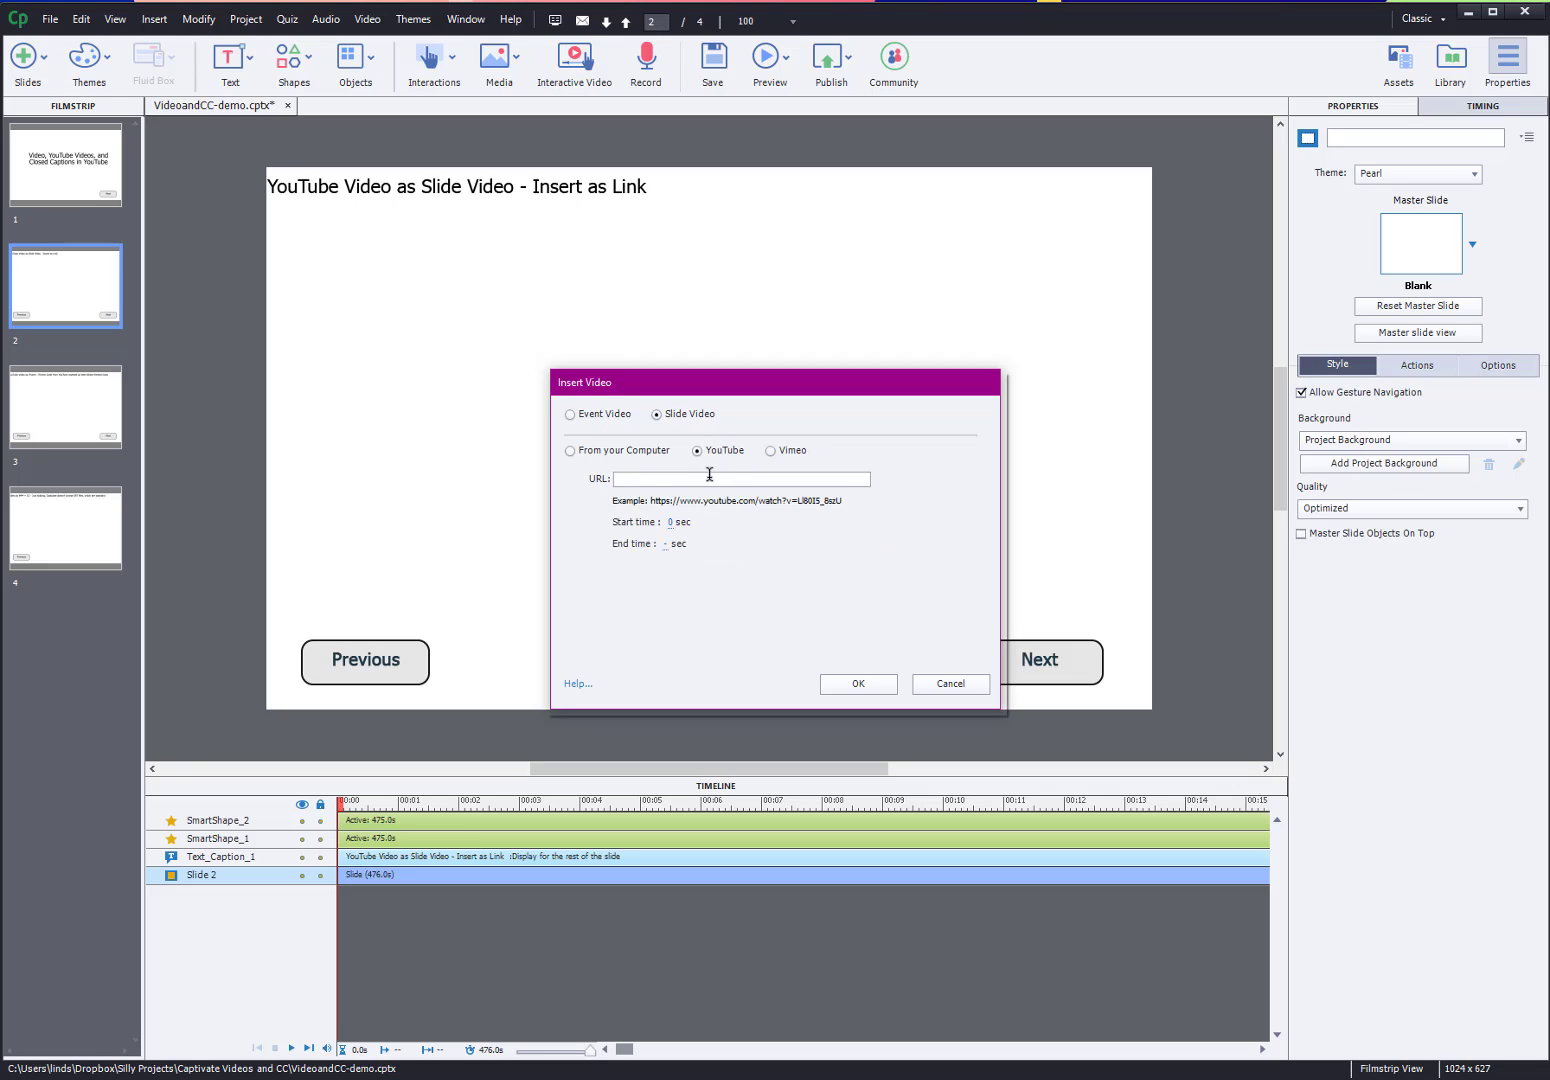
left_click(709, 474)
key("ctrl+v")
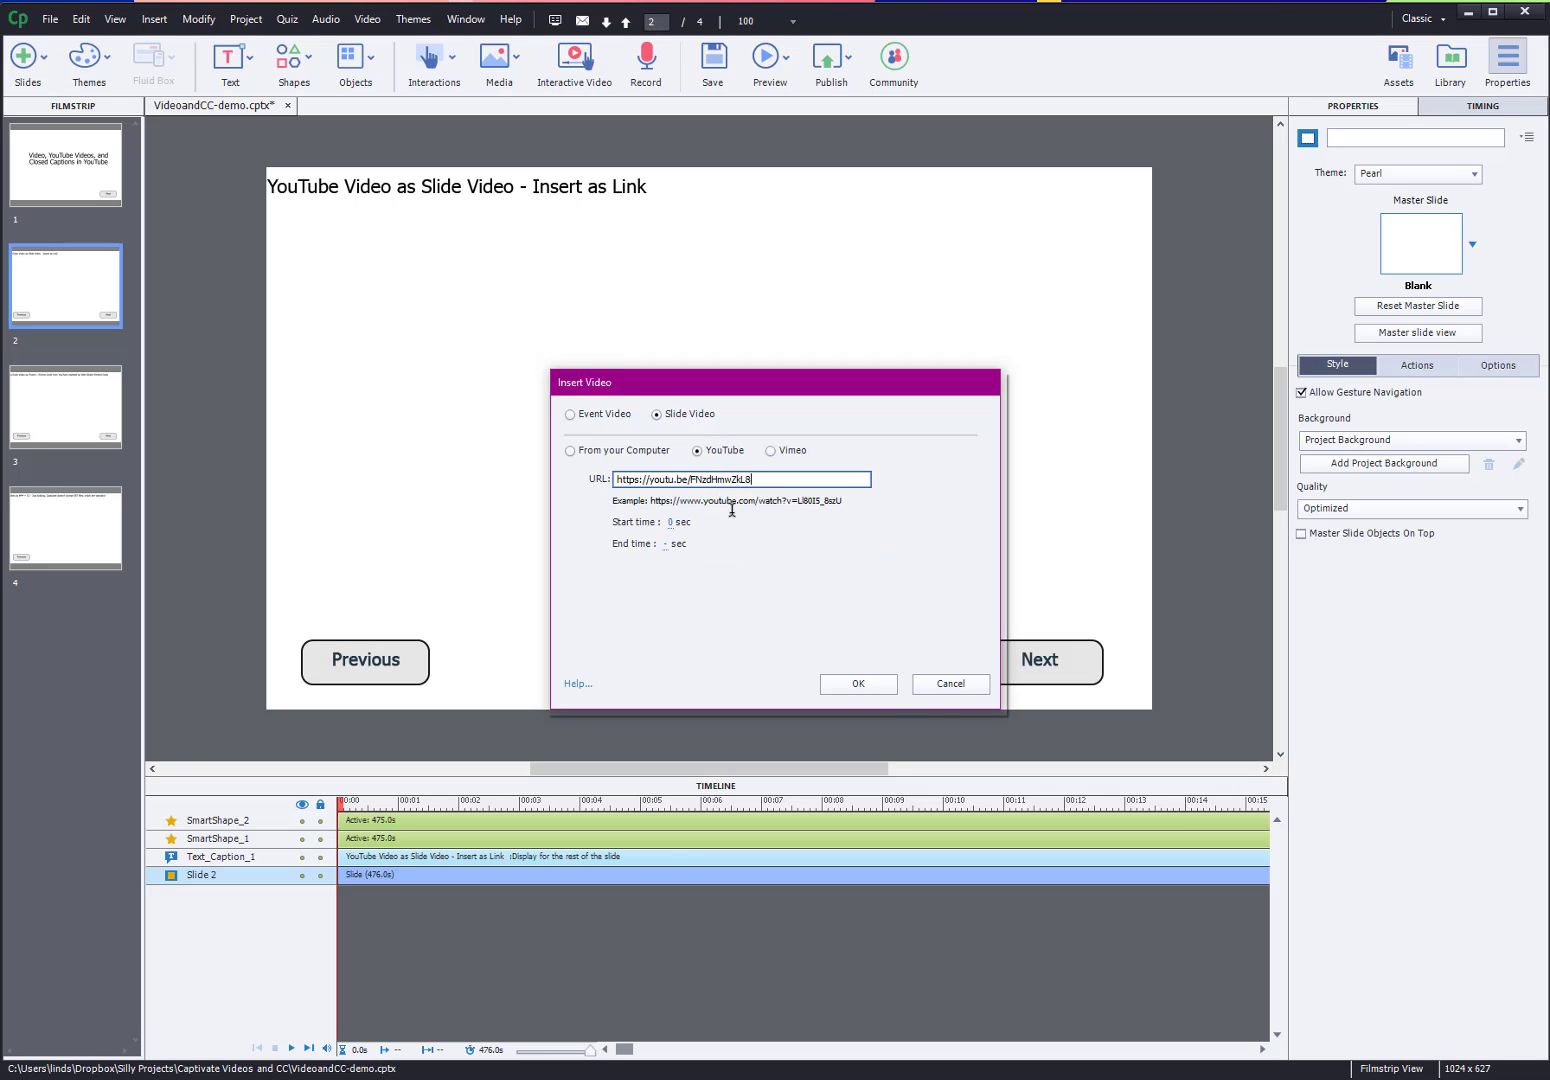
left_click(853, 684)
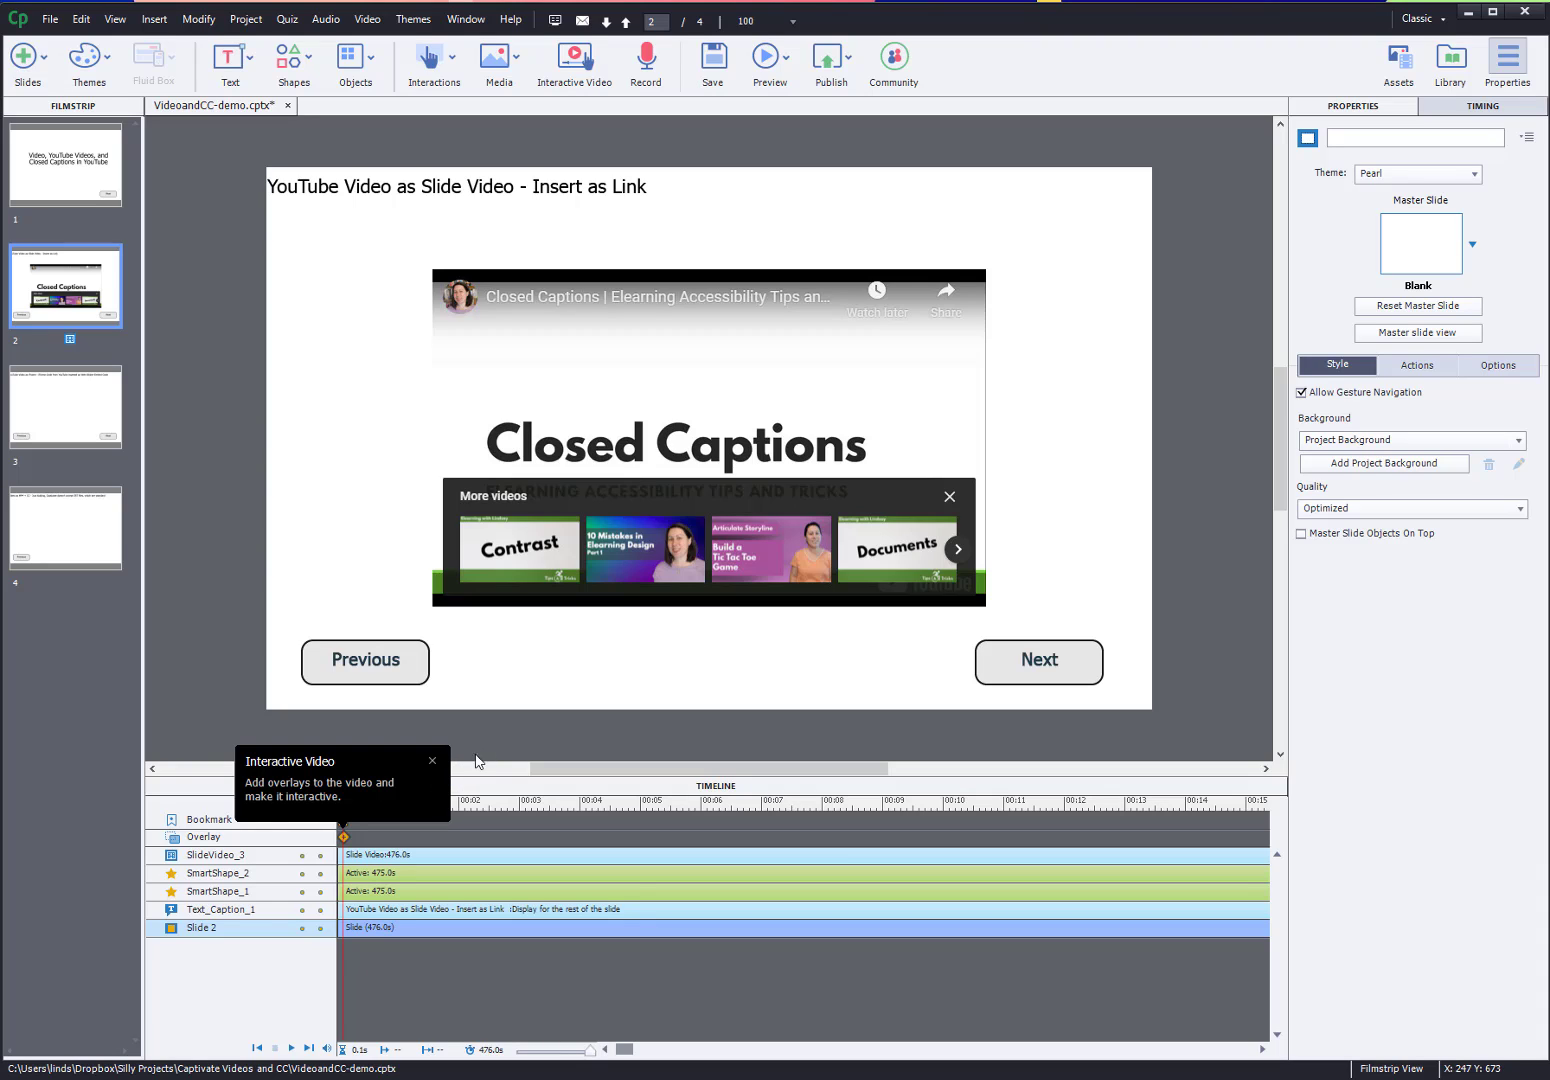
Cancel the overlay slide, dismiss the Interactive Video tip, and move to slide 3
left_click(345, 838)
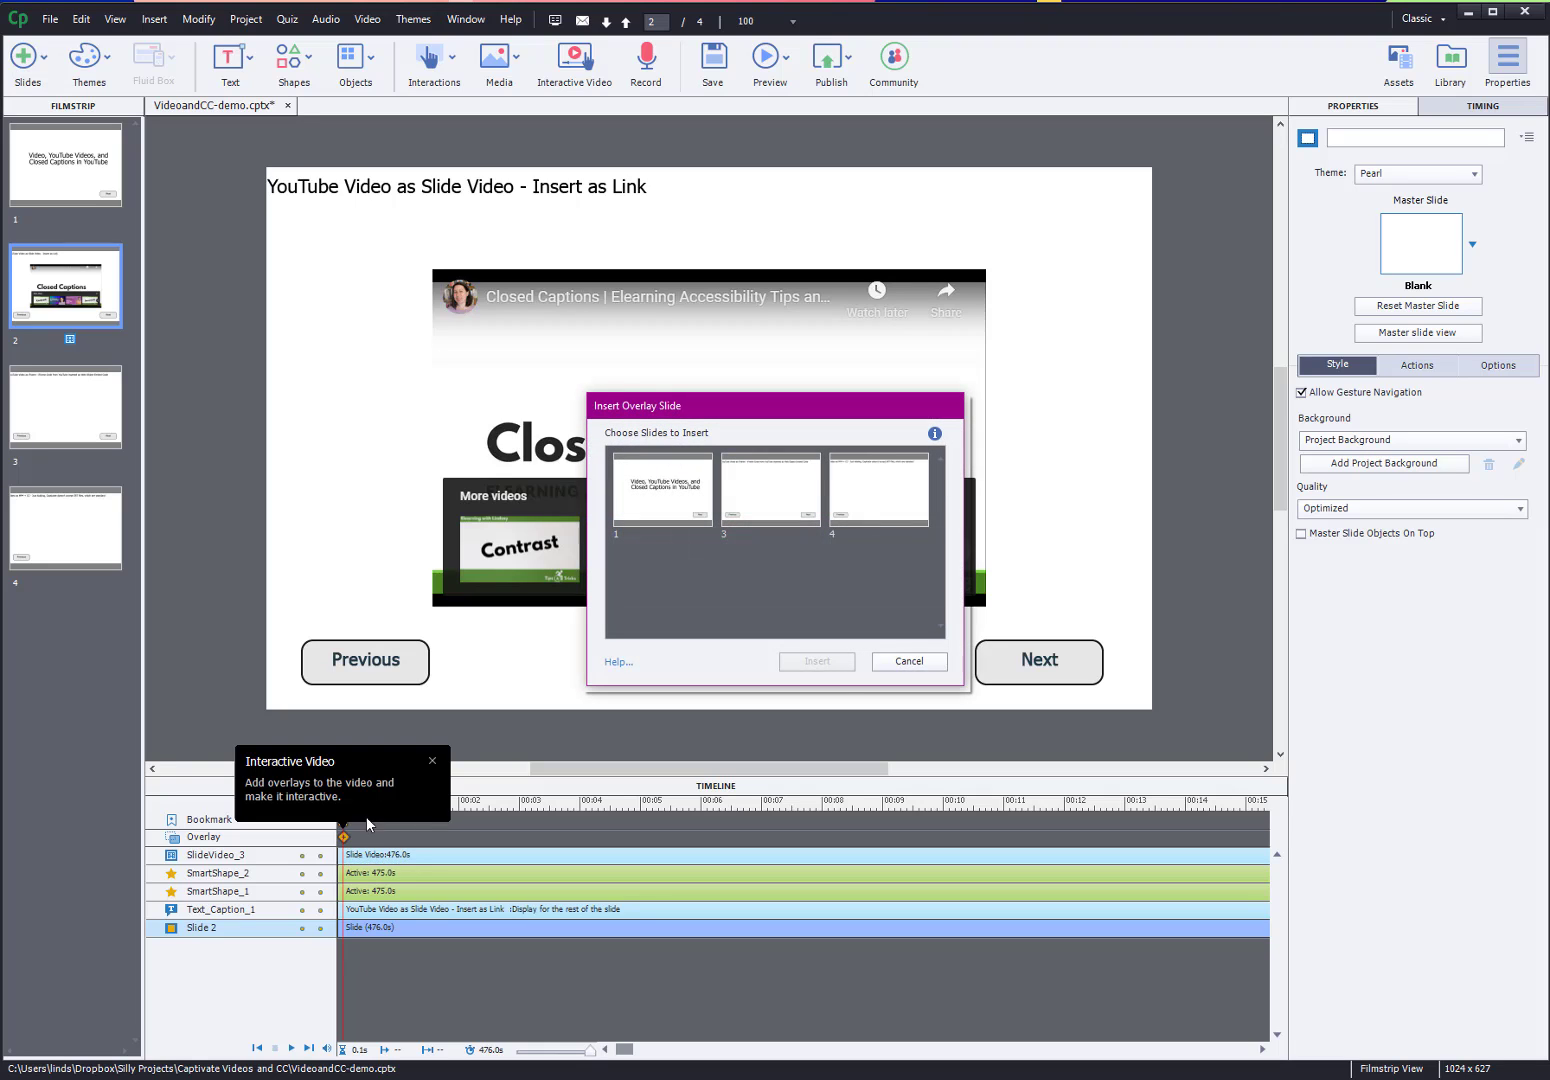
left_click(916, 662)
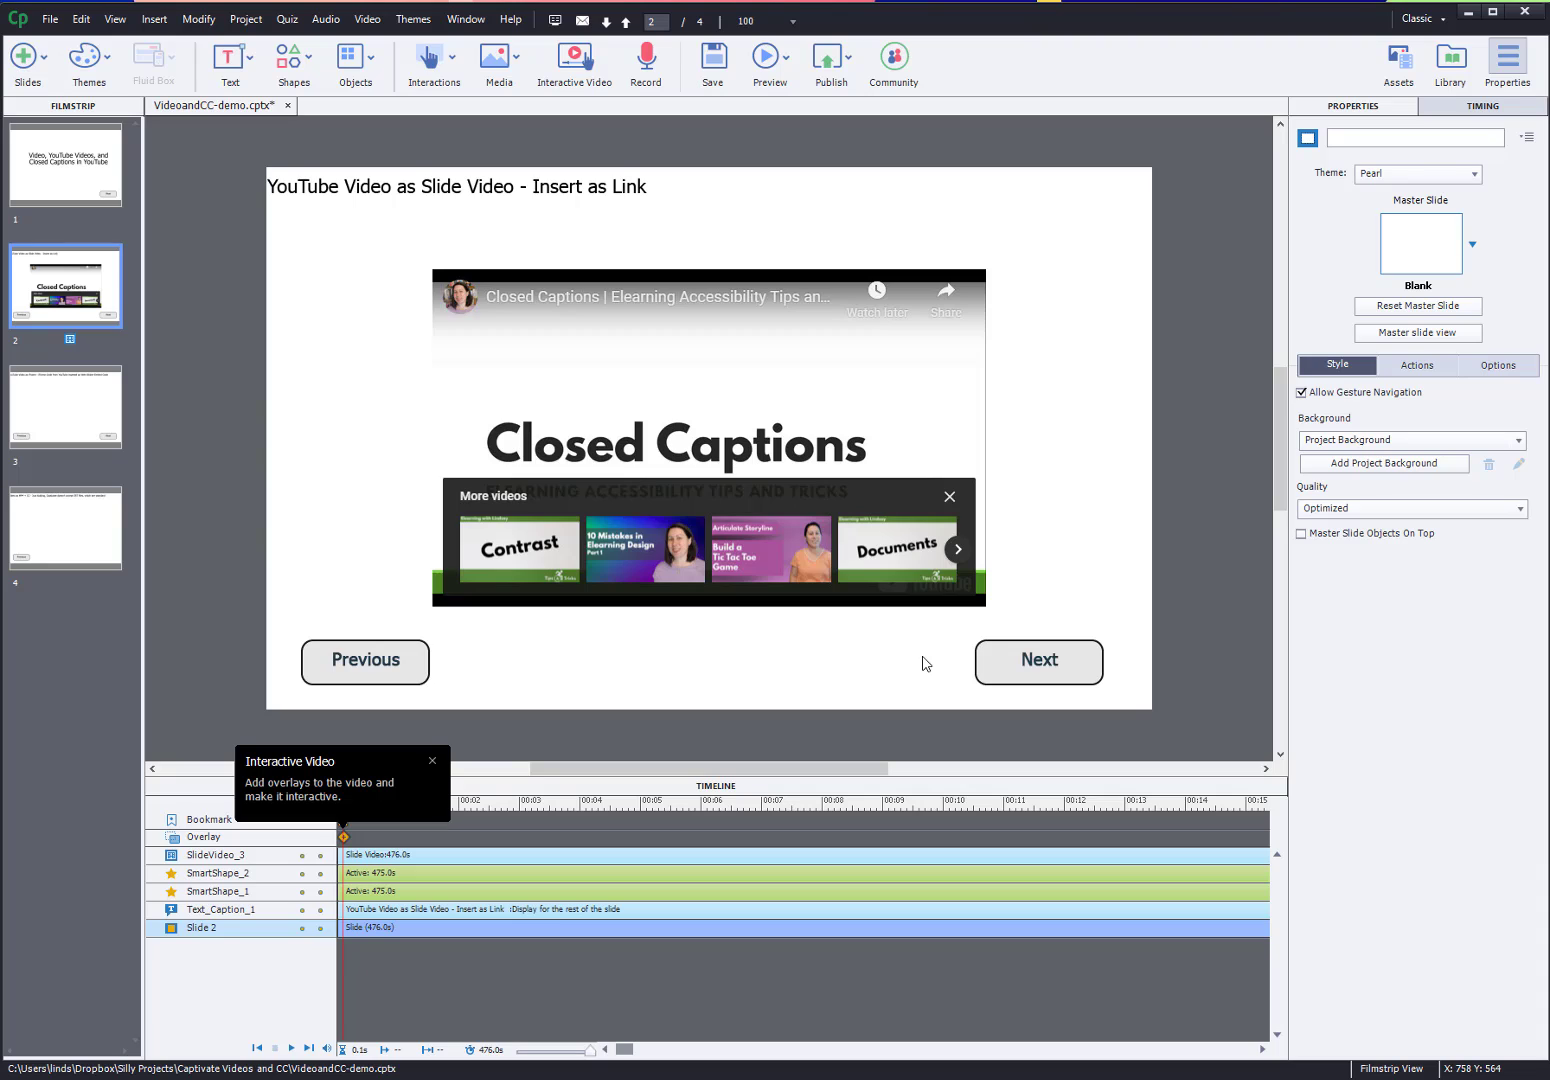
left_click(432, 761)
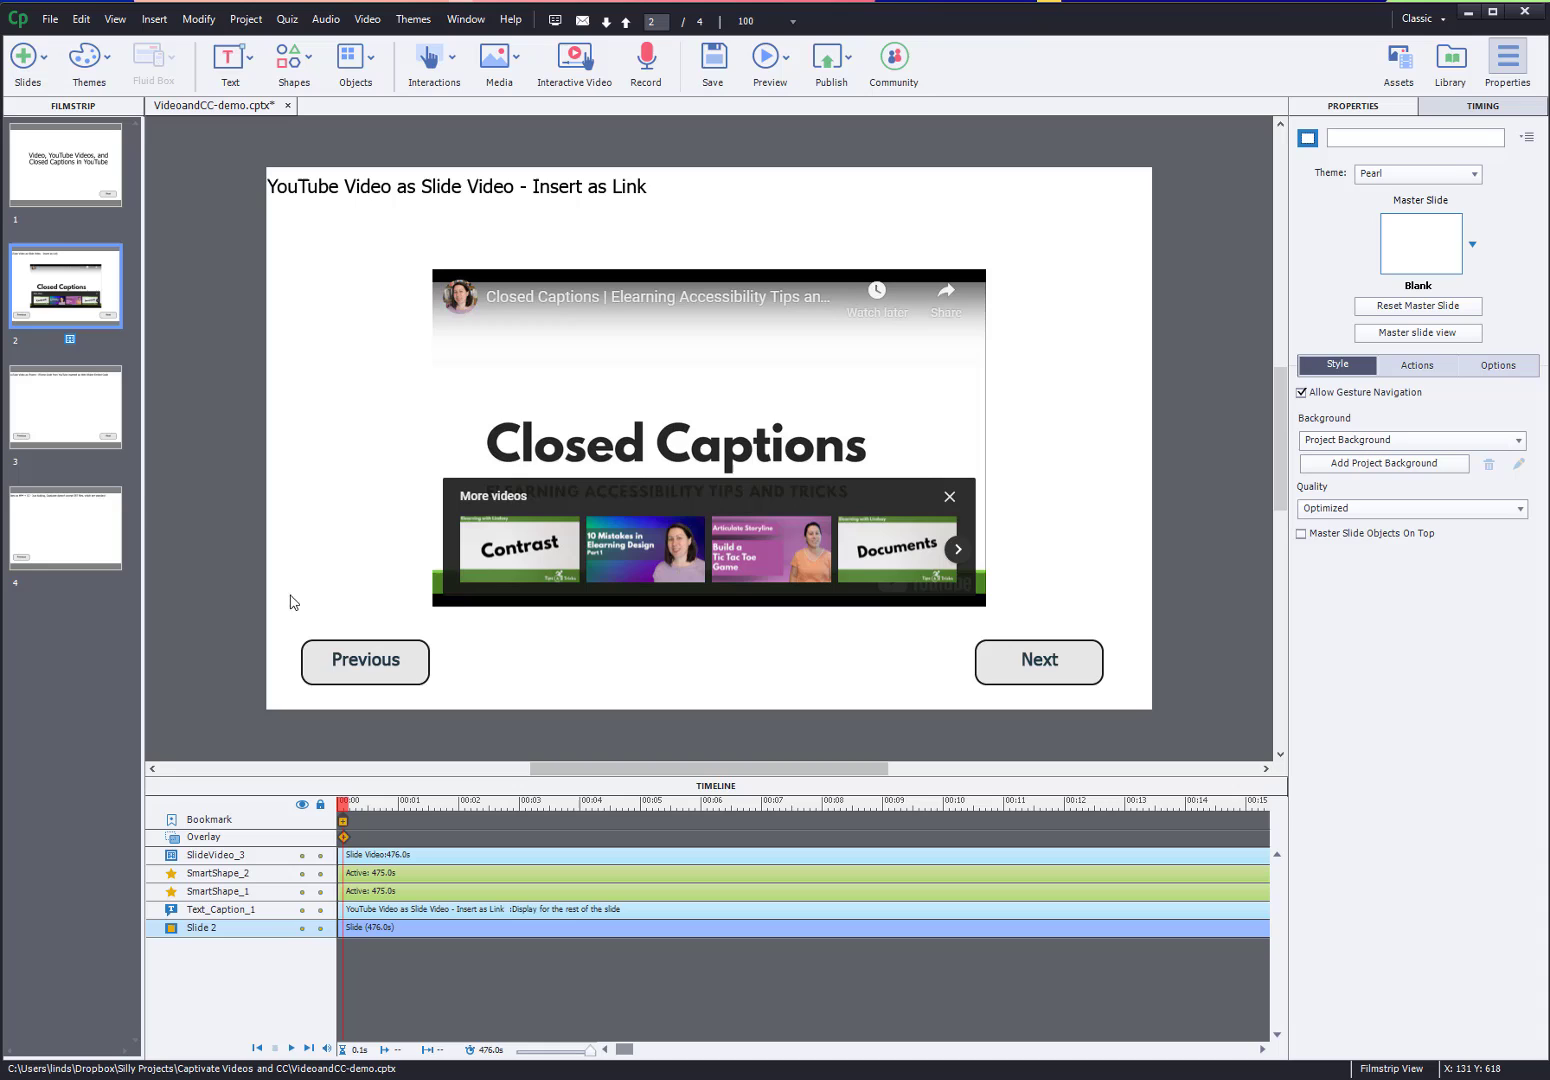
left_click(72, 412)
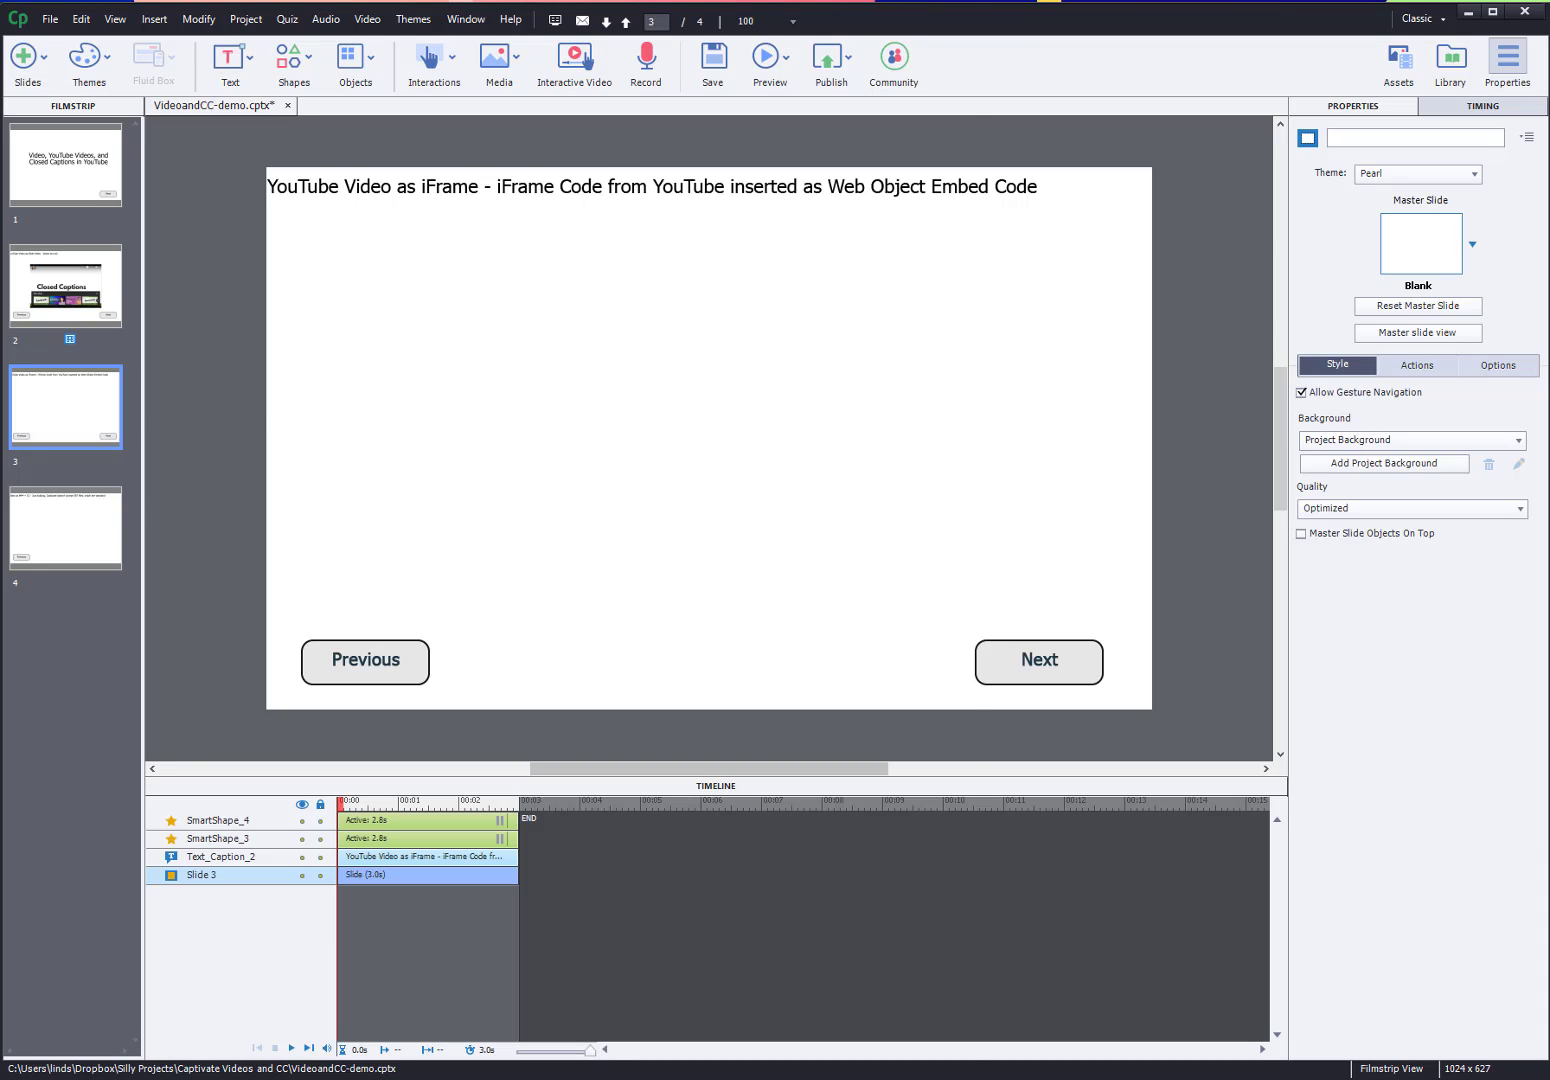
key("alt+Tab")
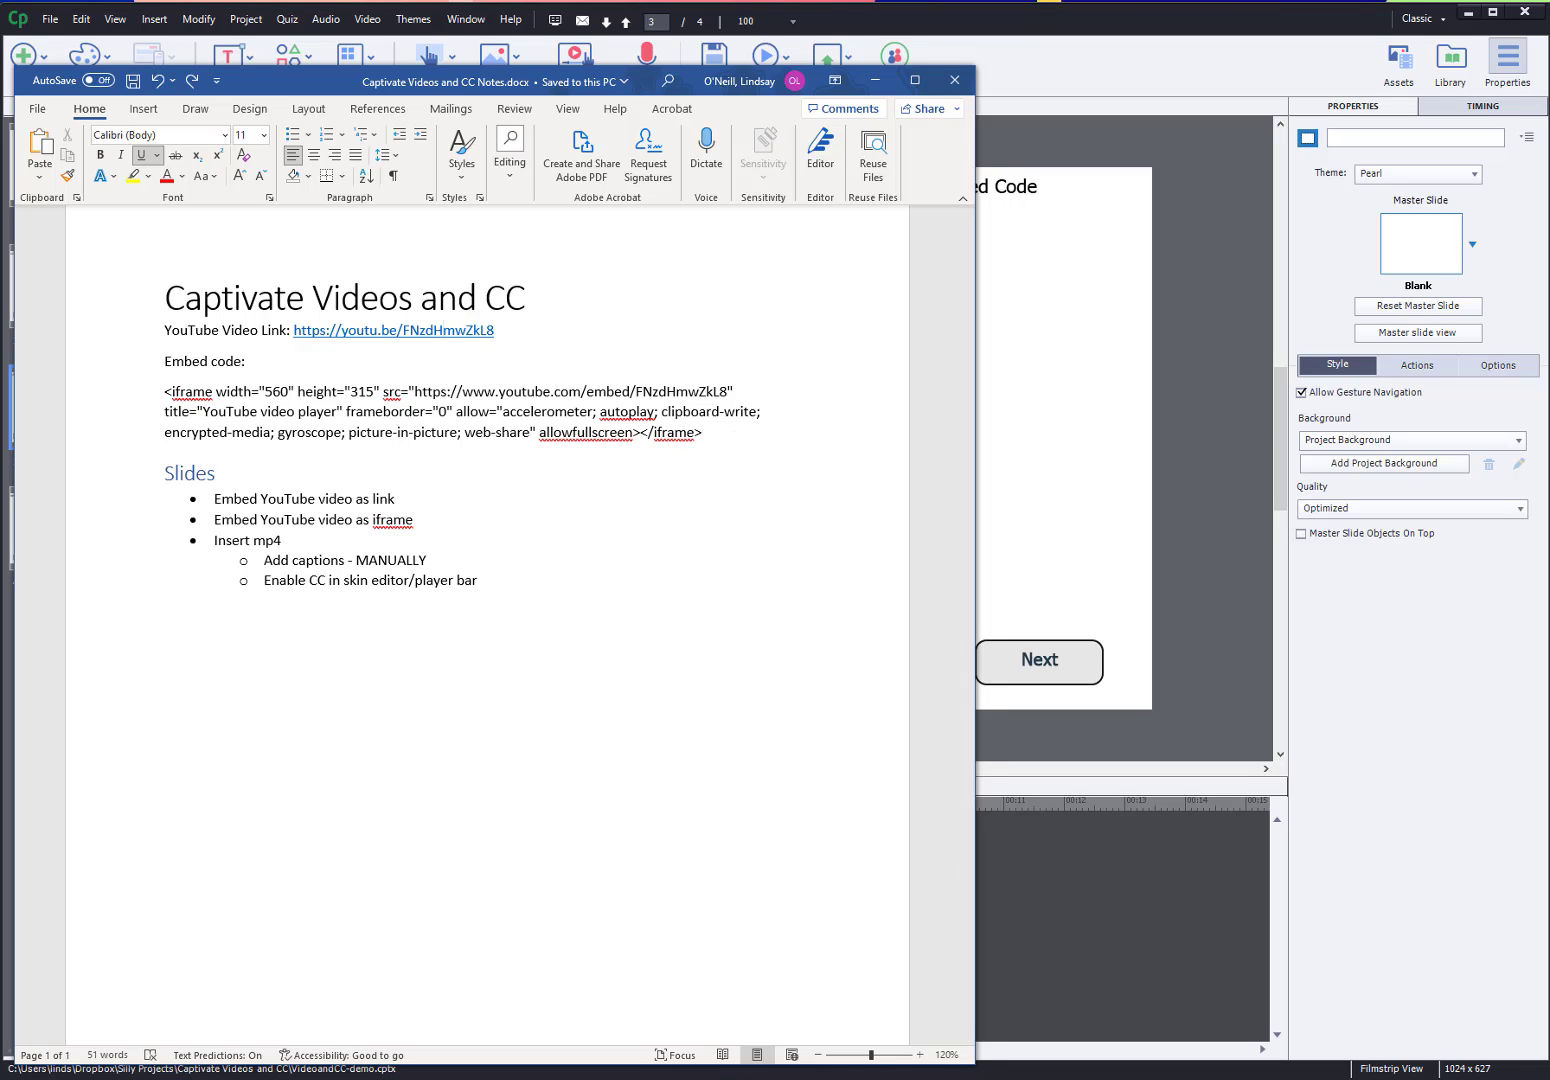
Copy the Closed Captions video's iframe embed code from YouTube's Share > Embed box
key("alt+Tab")
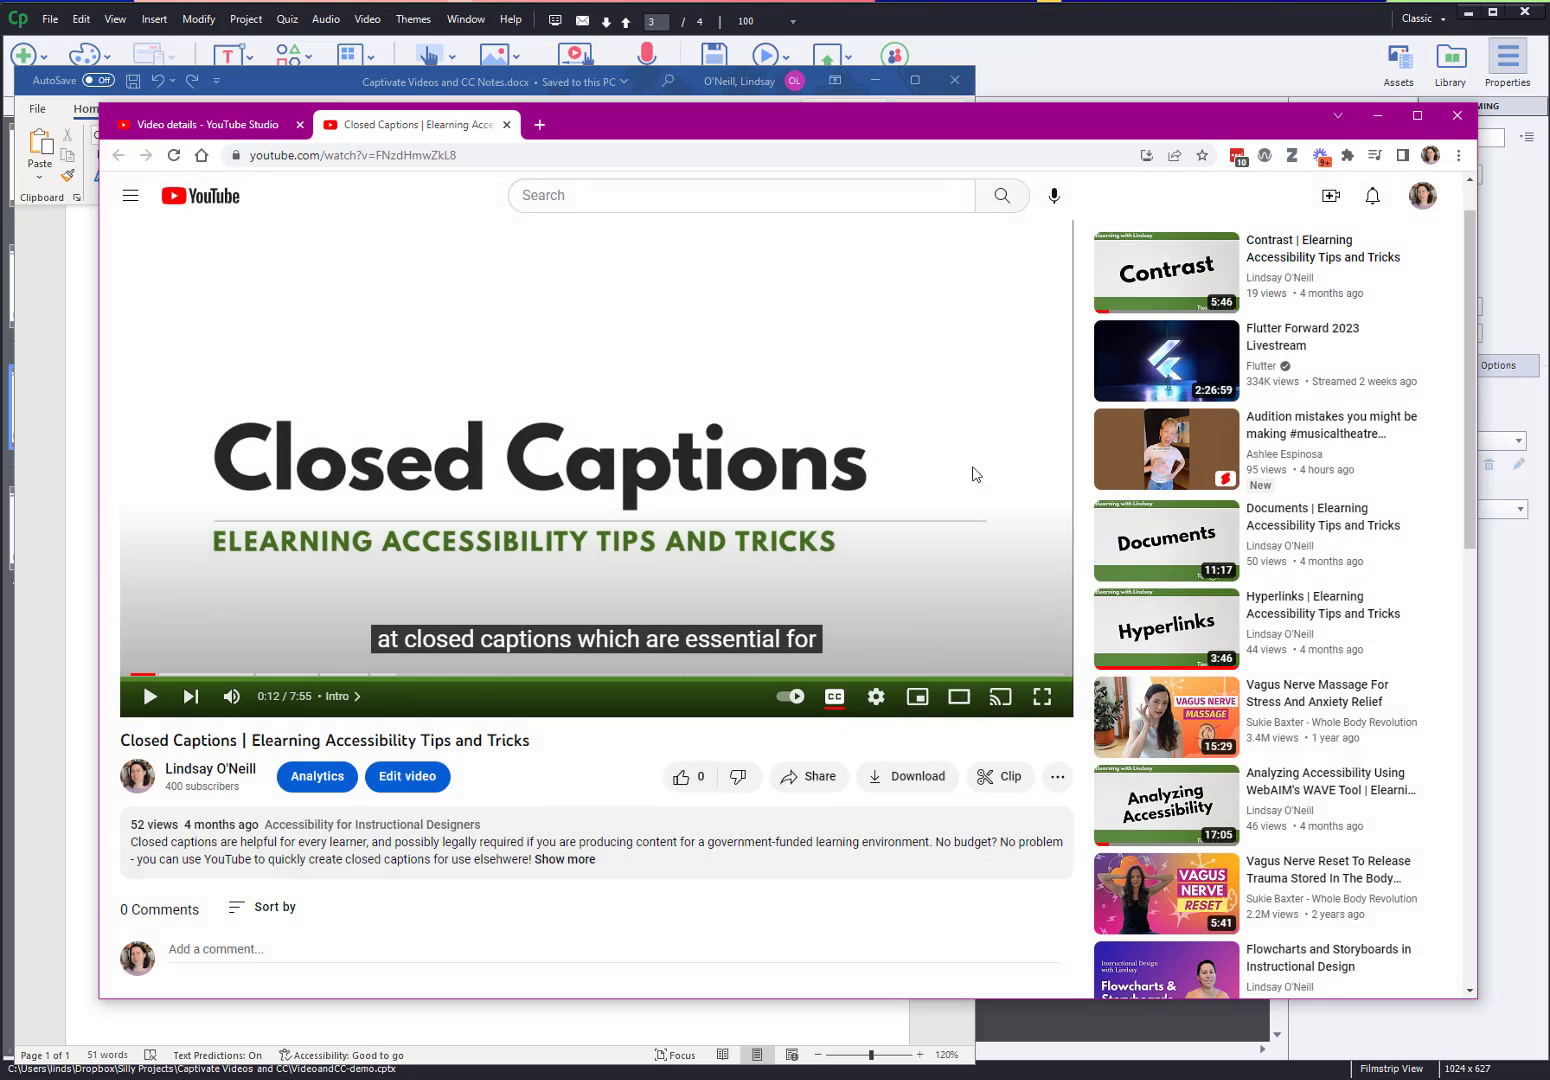
left_click(986, 410)
left_click(812, 780)
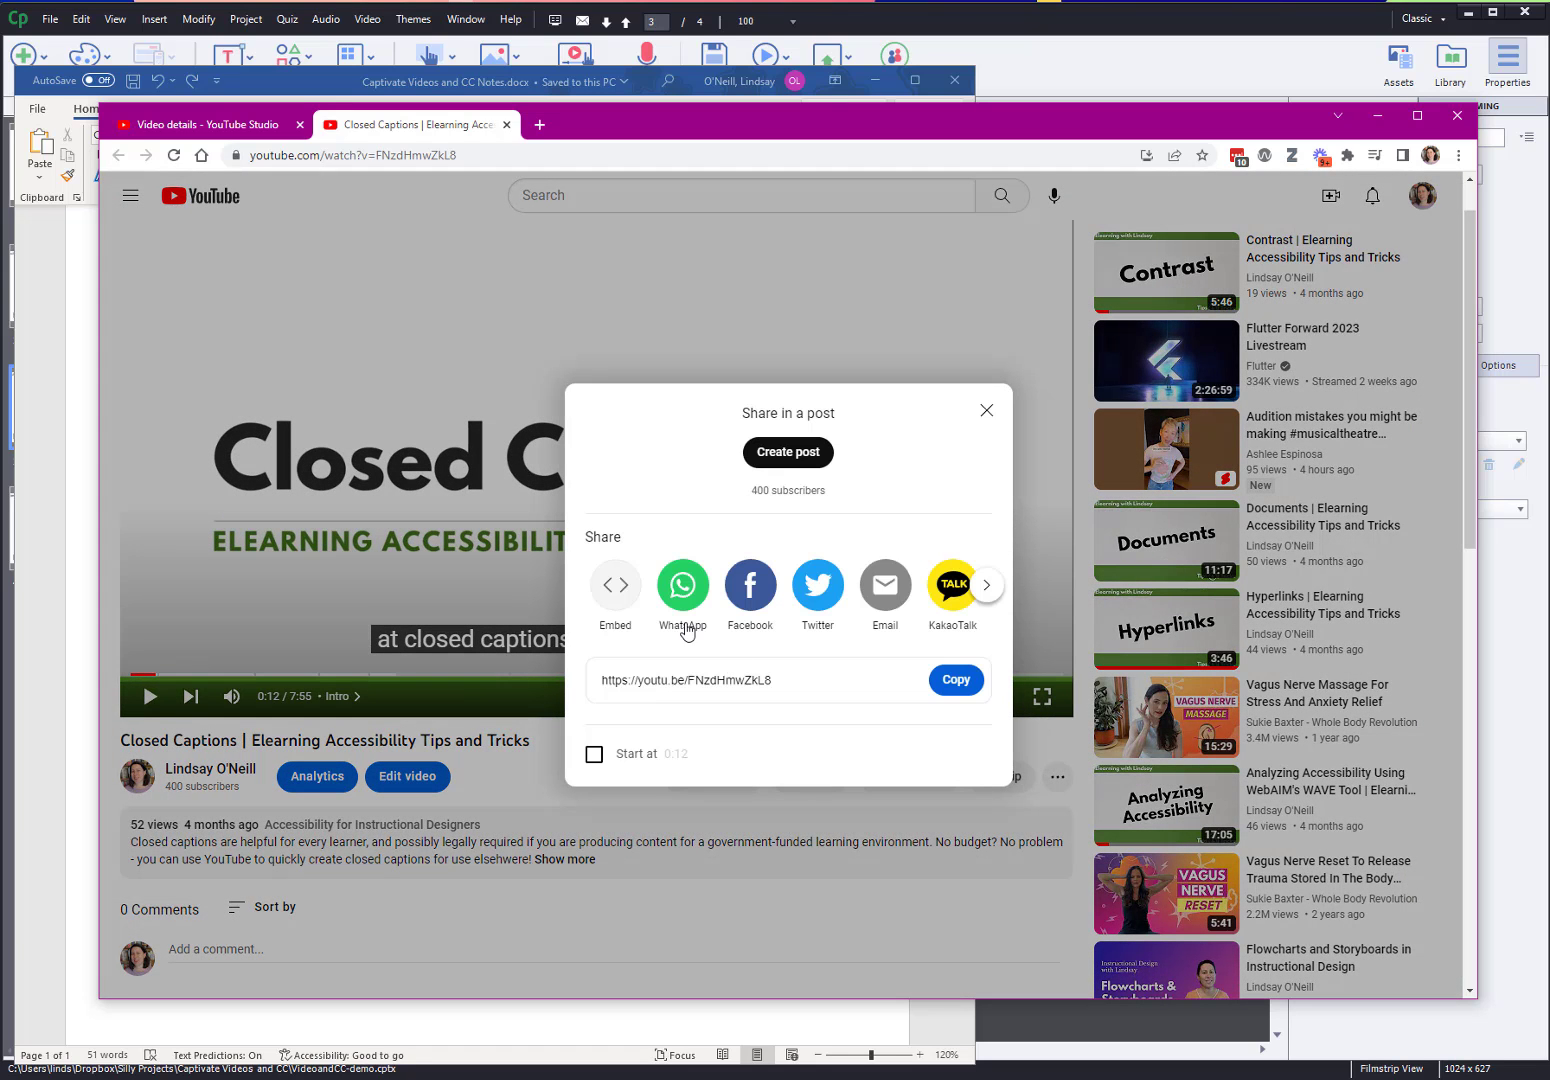
left_click(615, 586)
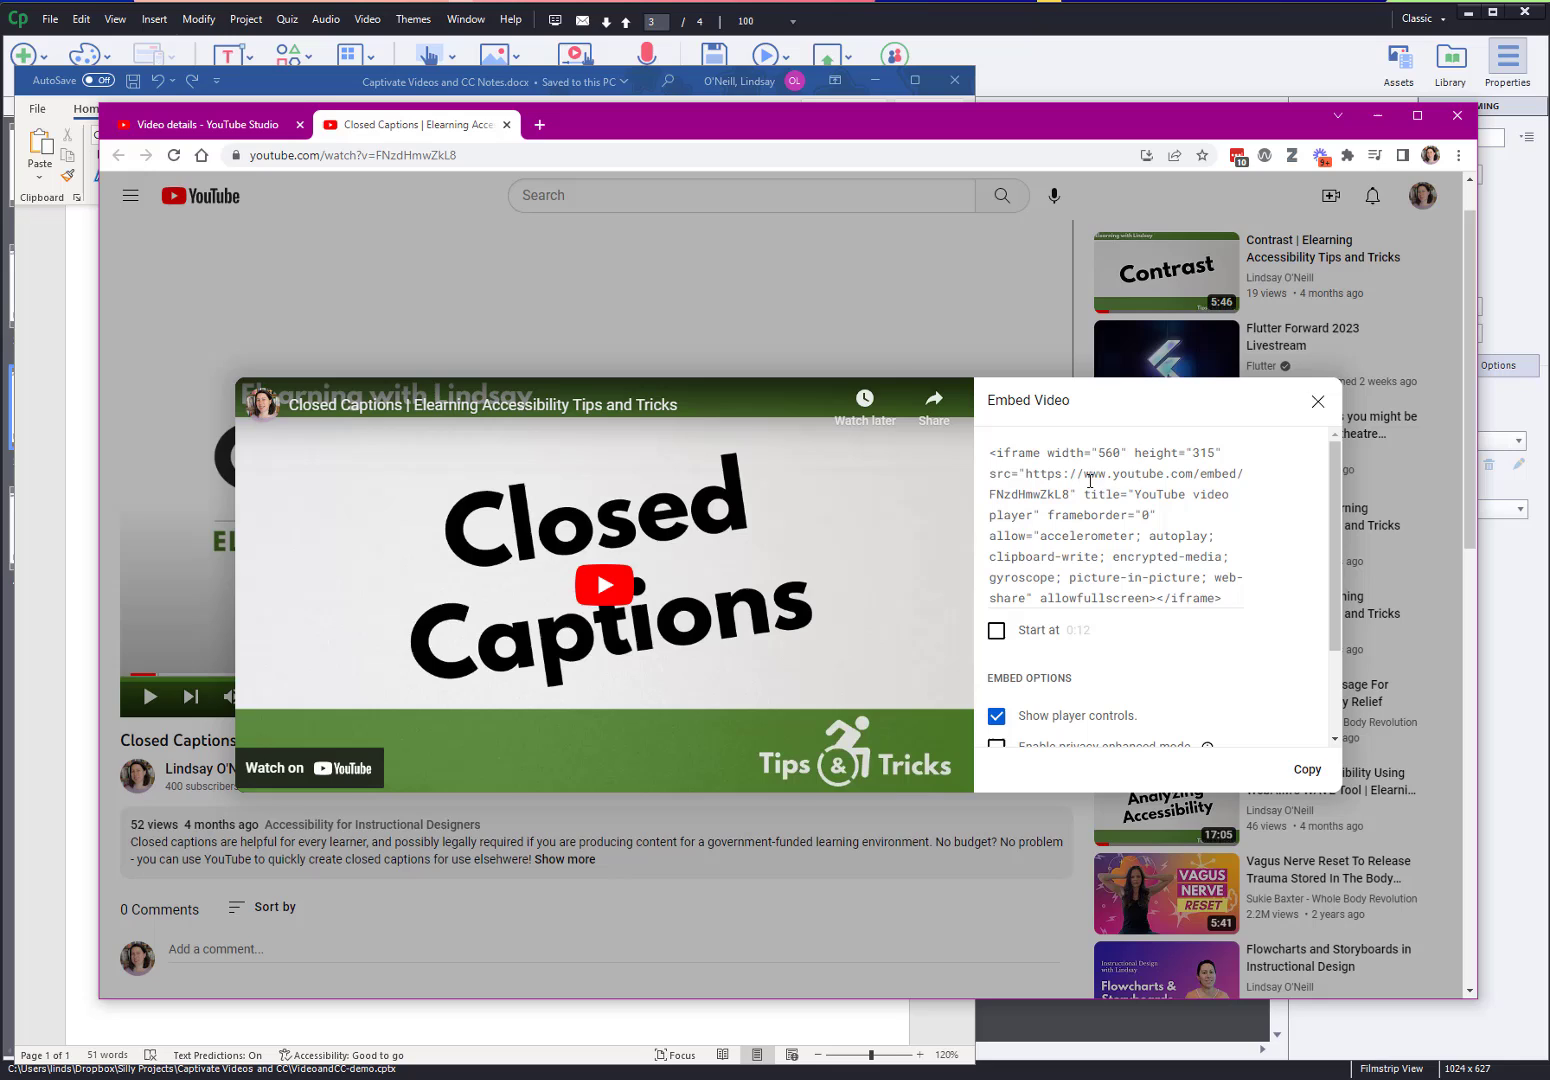
left_click(1083, 515)
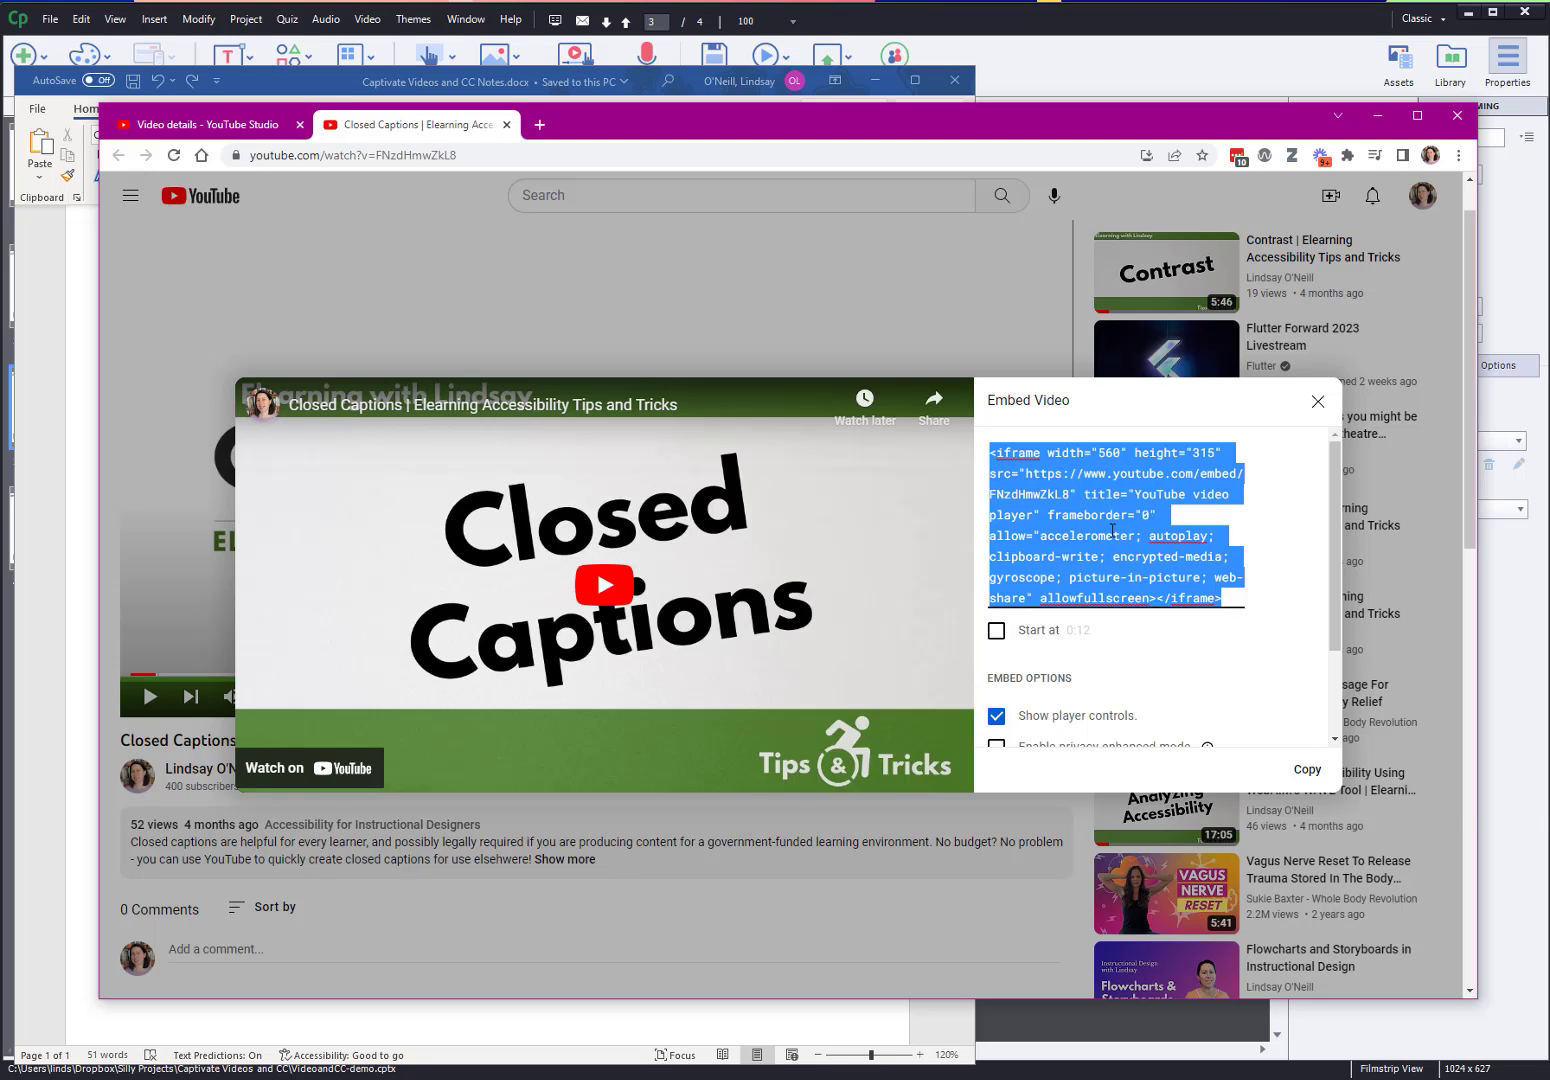
right_click(1112, 530)
left_click(1154, 594)
left_click(1318, 401)
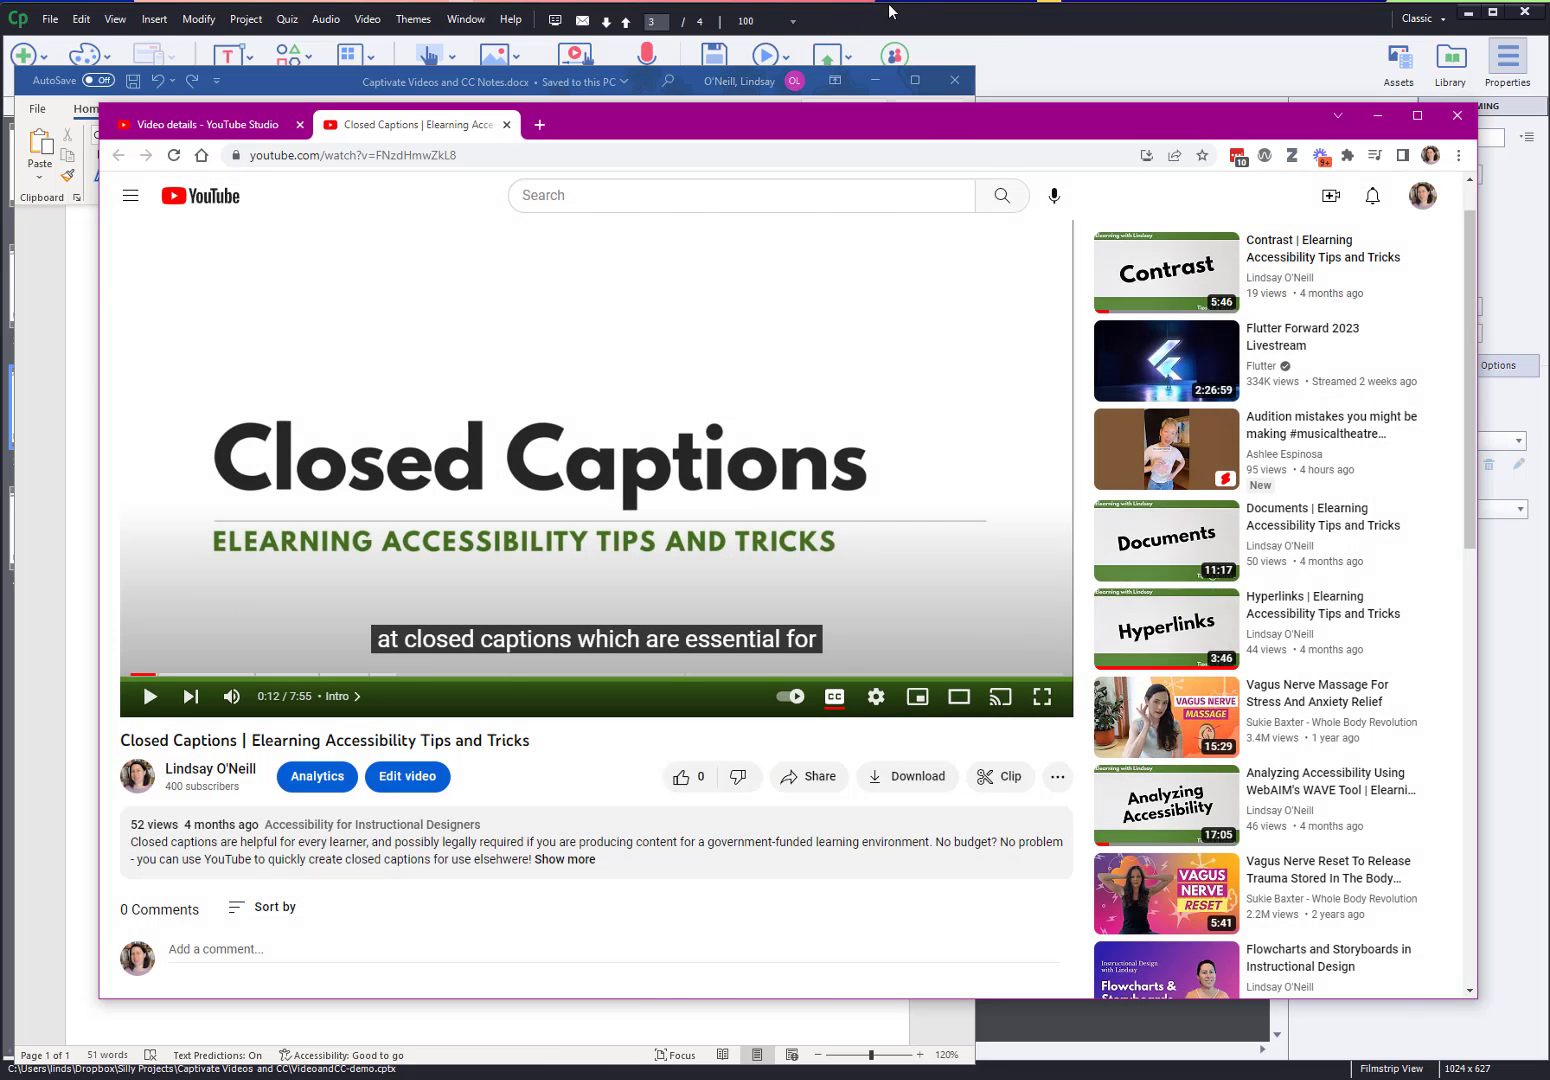
left_click(858, 35)
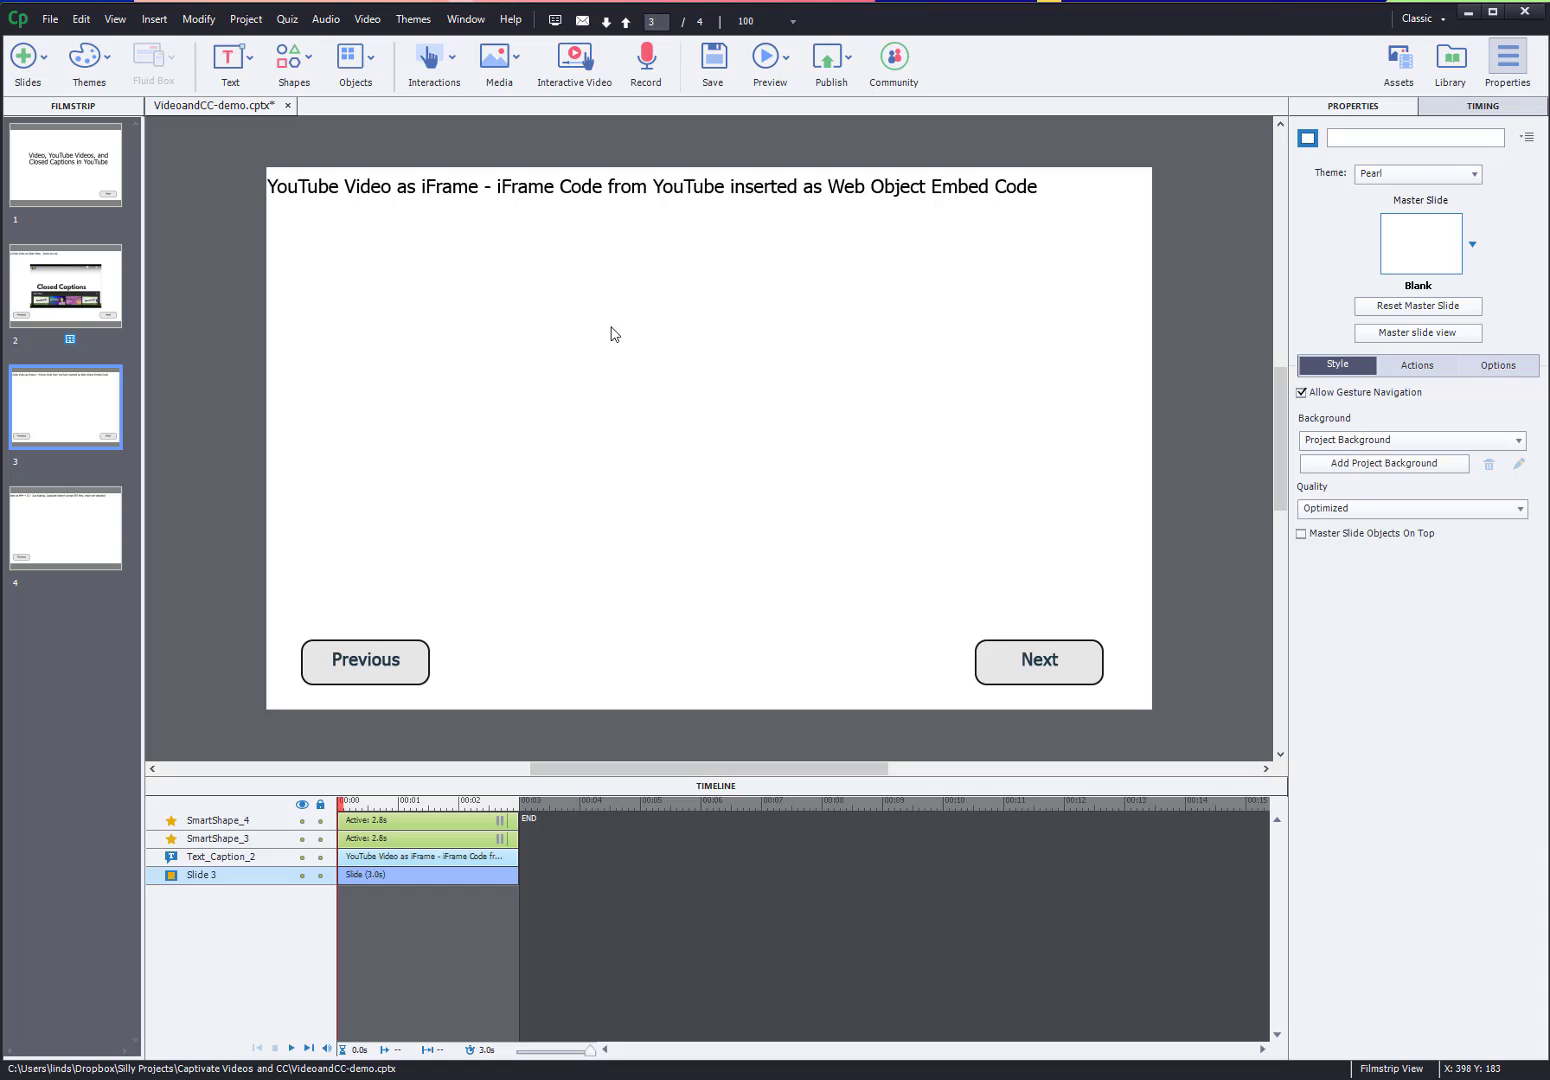
left_click(505, 66)
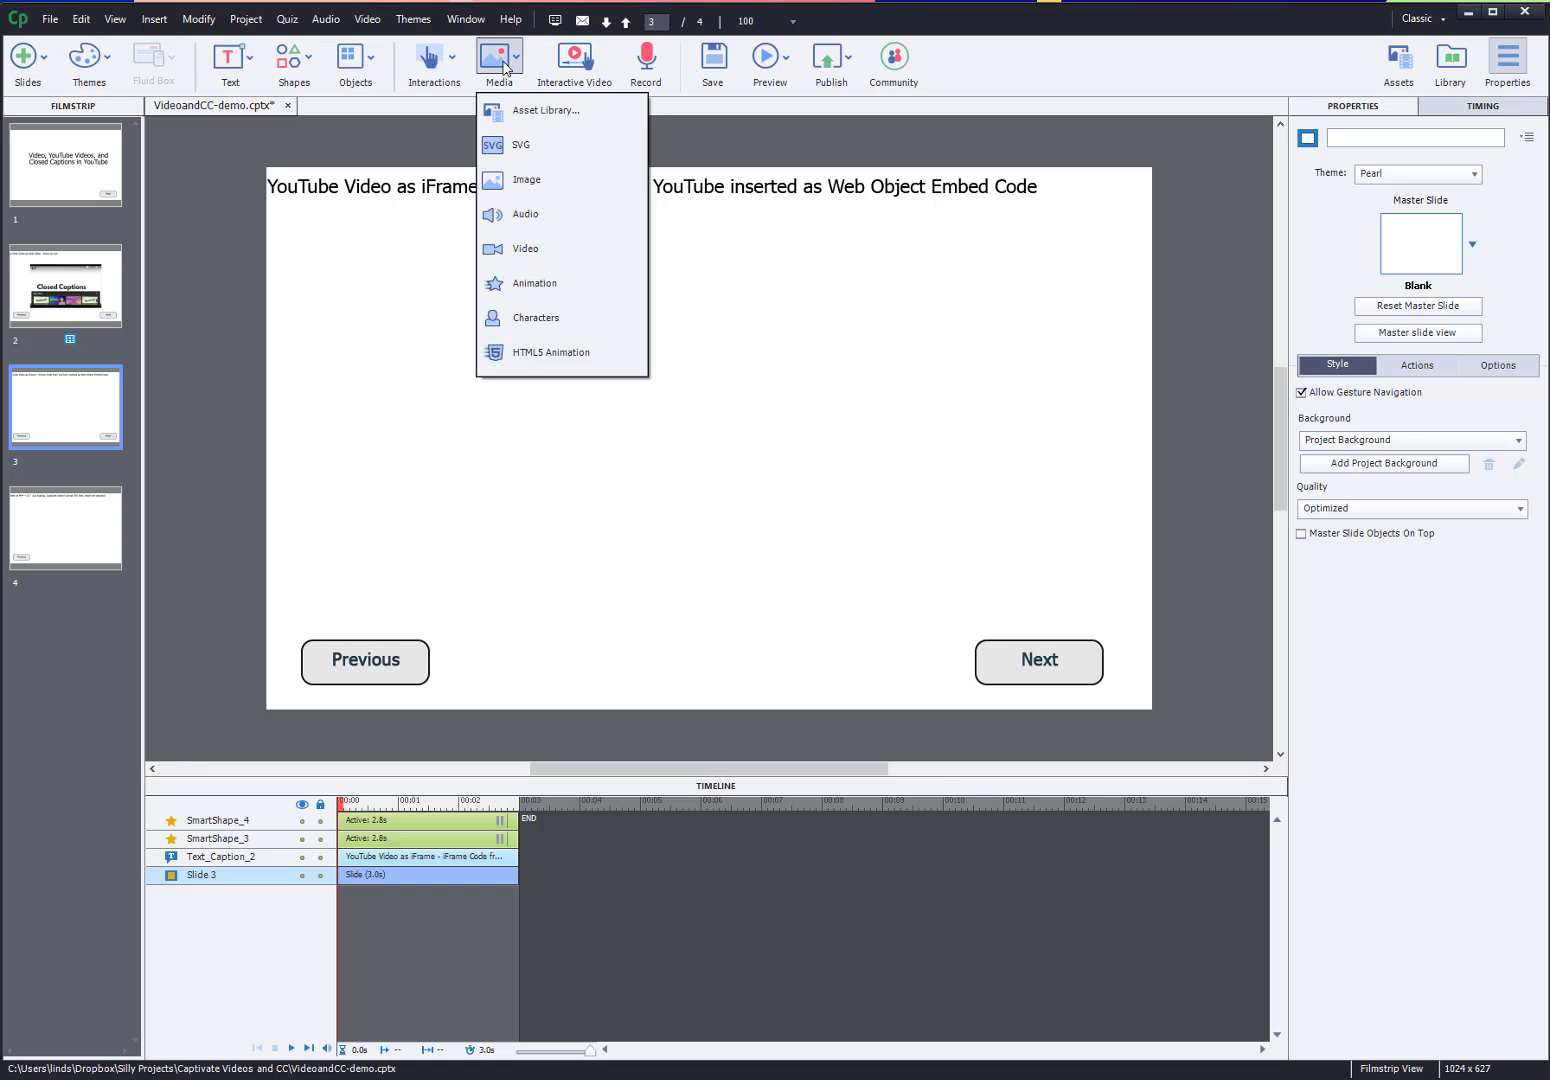
left_click(452, 58)
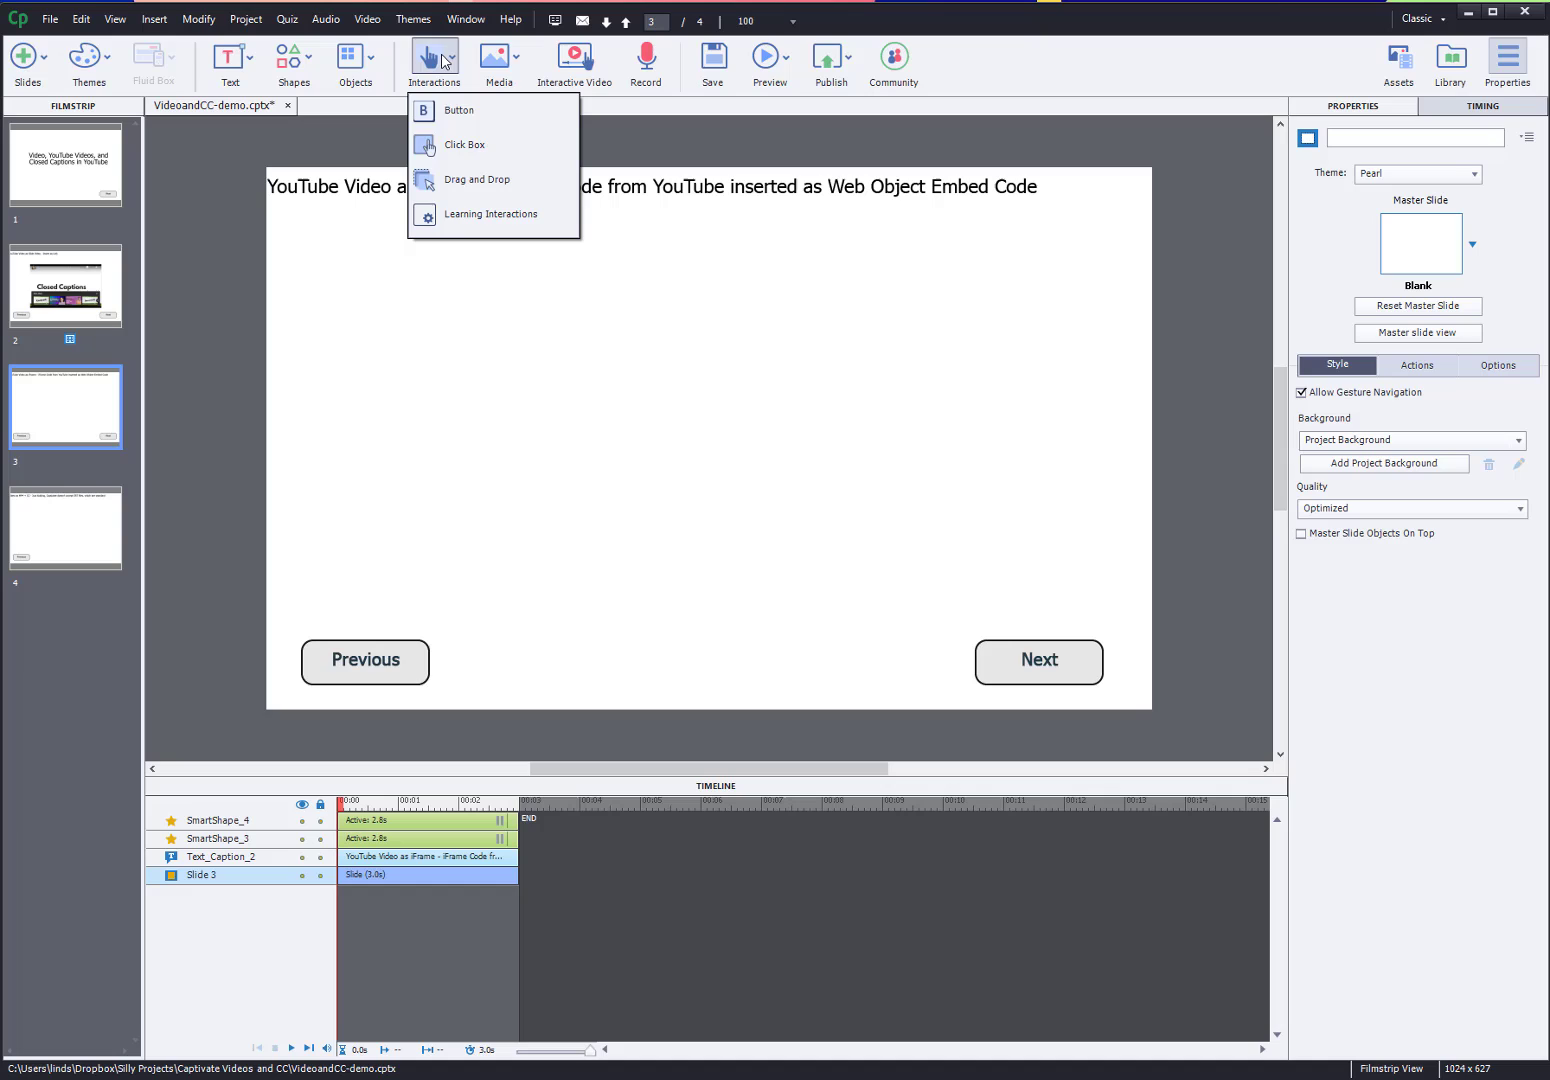
left_click(355, 58)
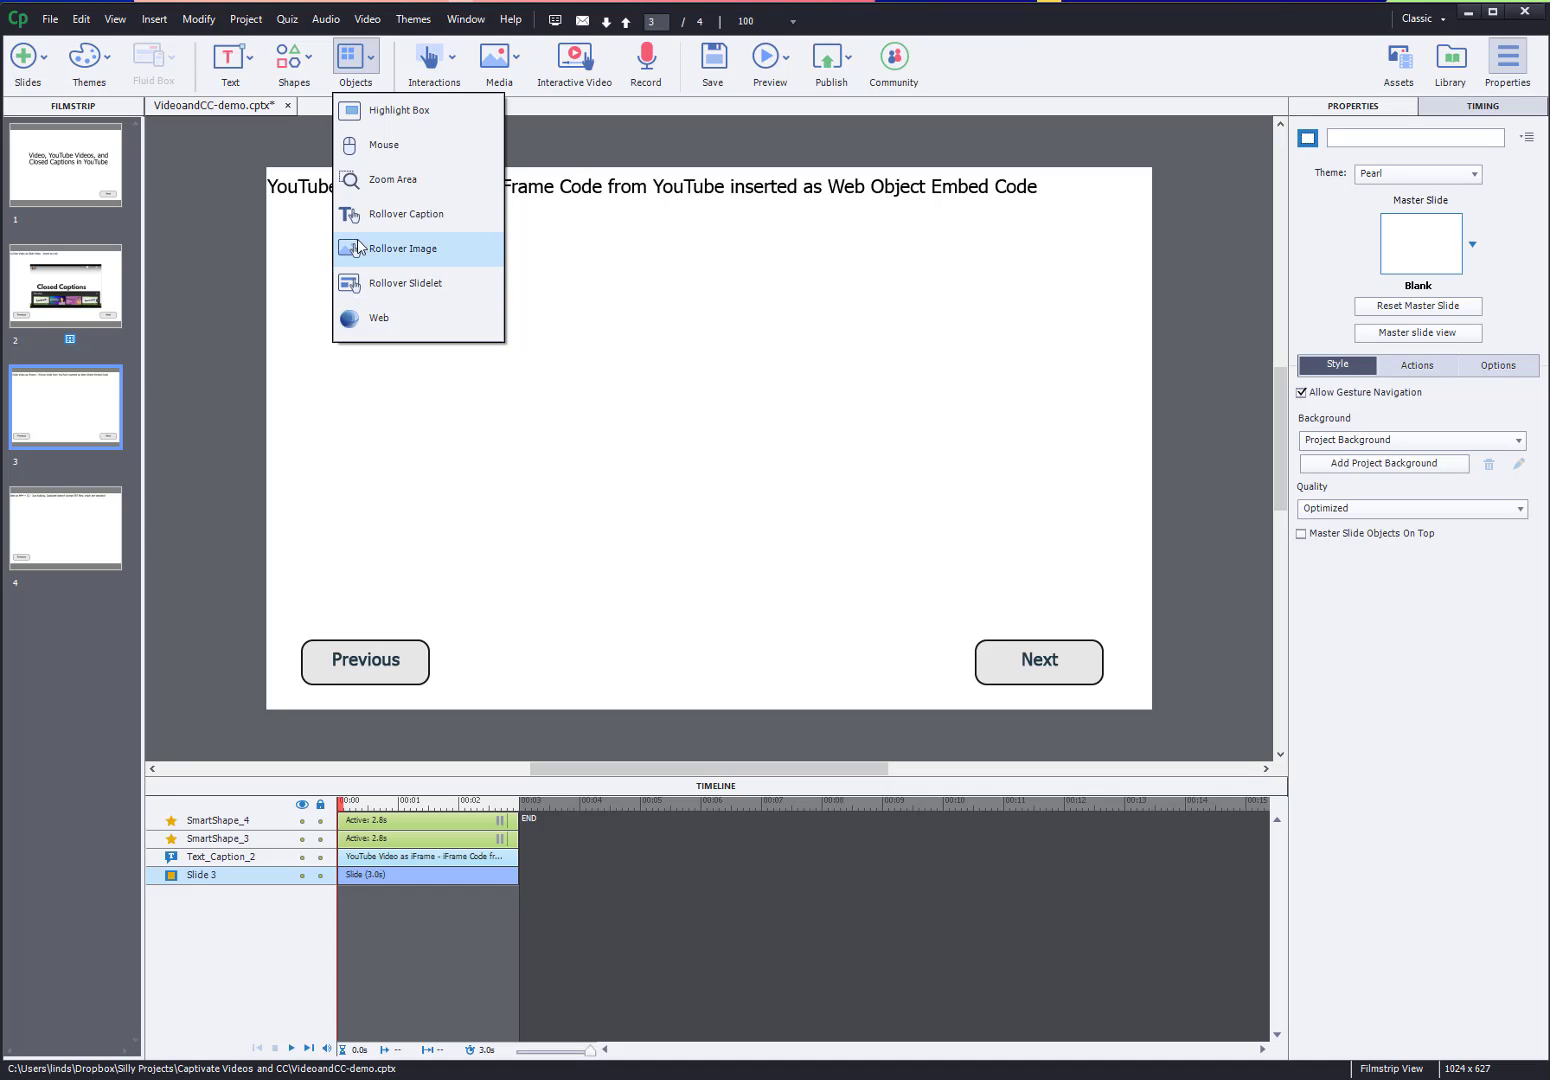
left_click(397, 316)
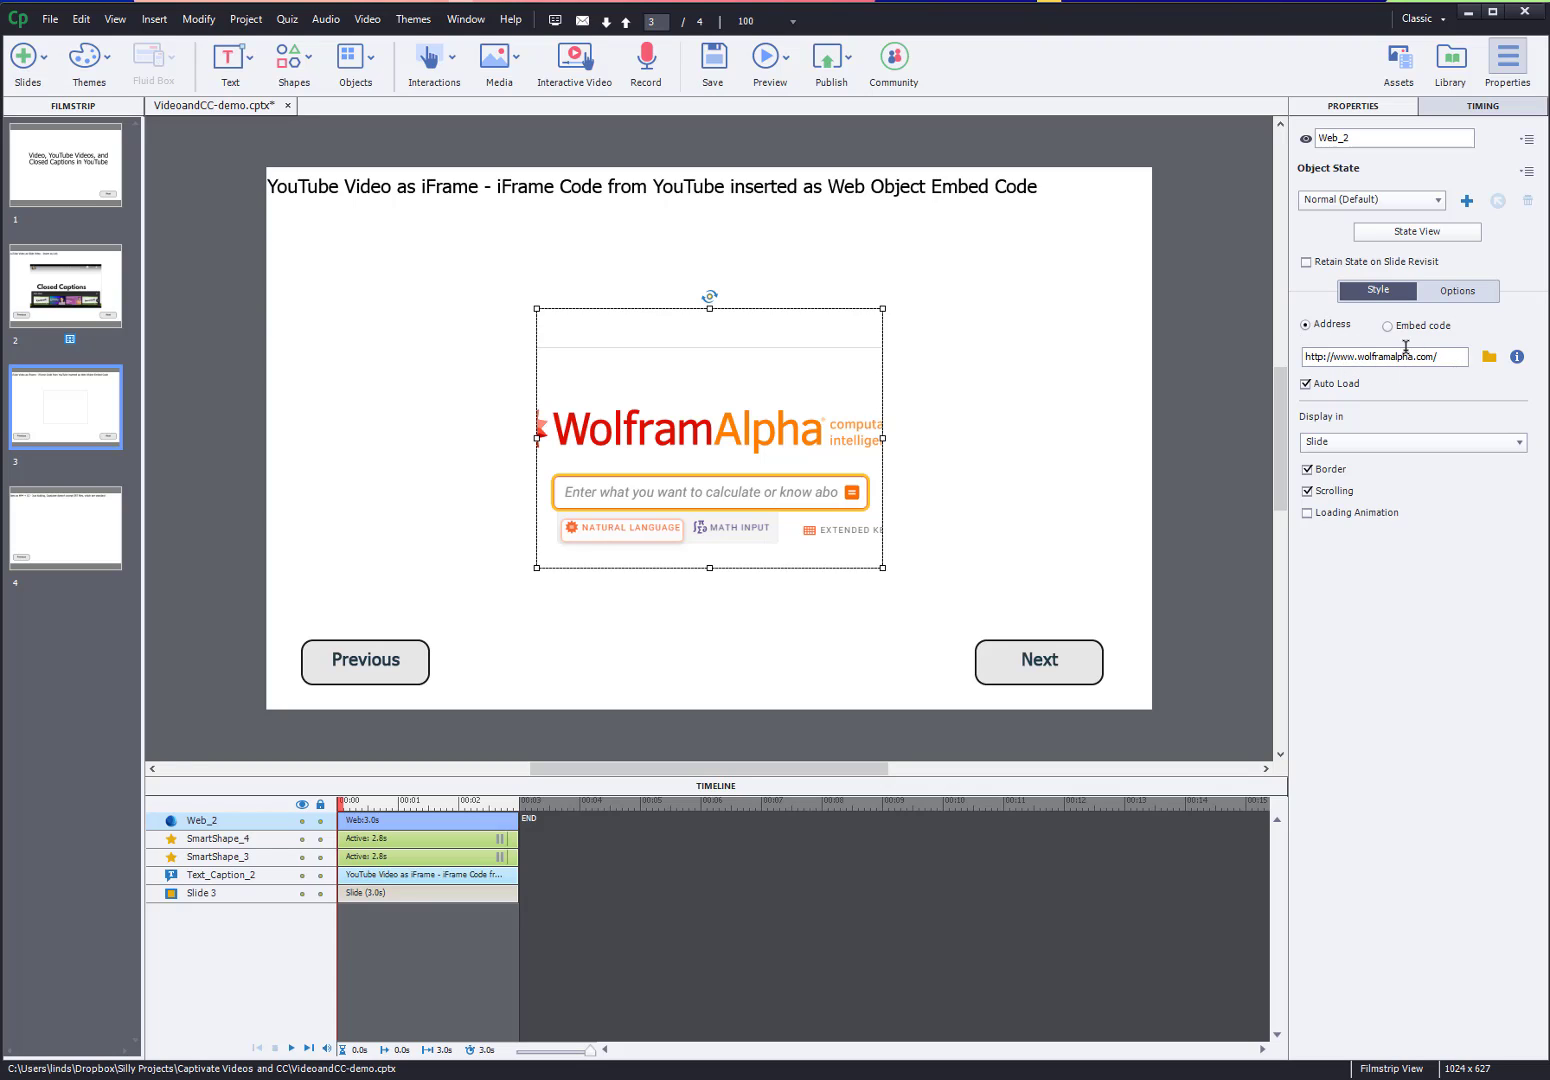
Switch Web_2 to Embed code and paste in the YouTube iframe code
left_click(1413, 329)
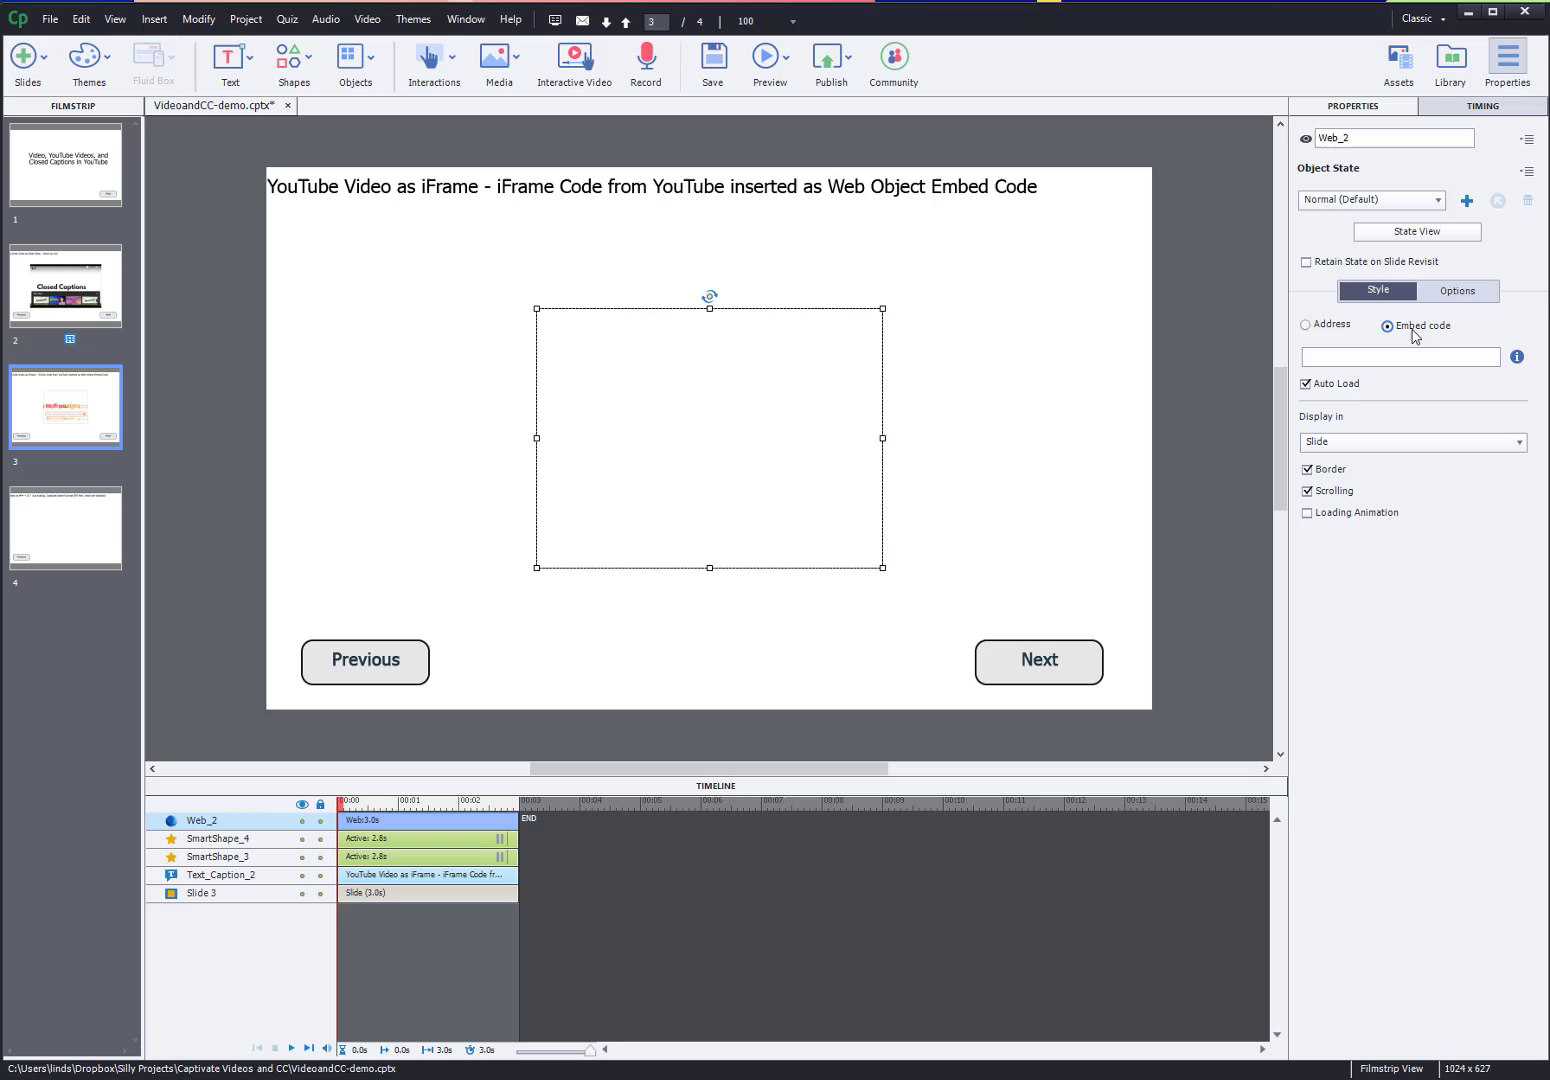
right_click(1400, 357)
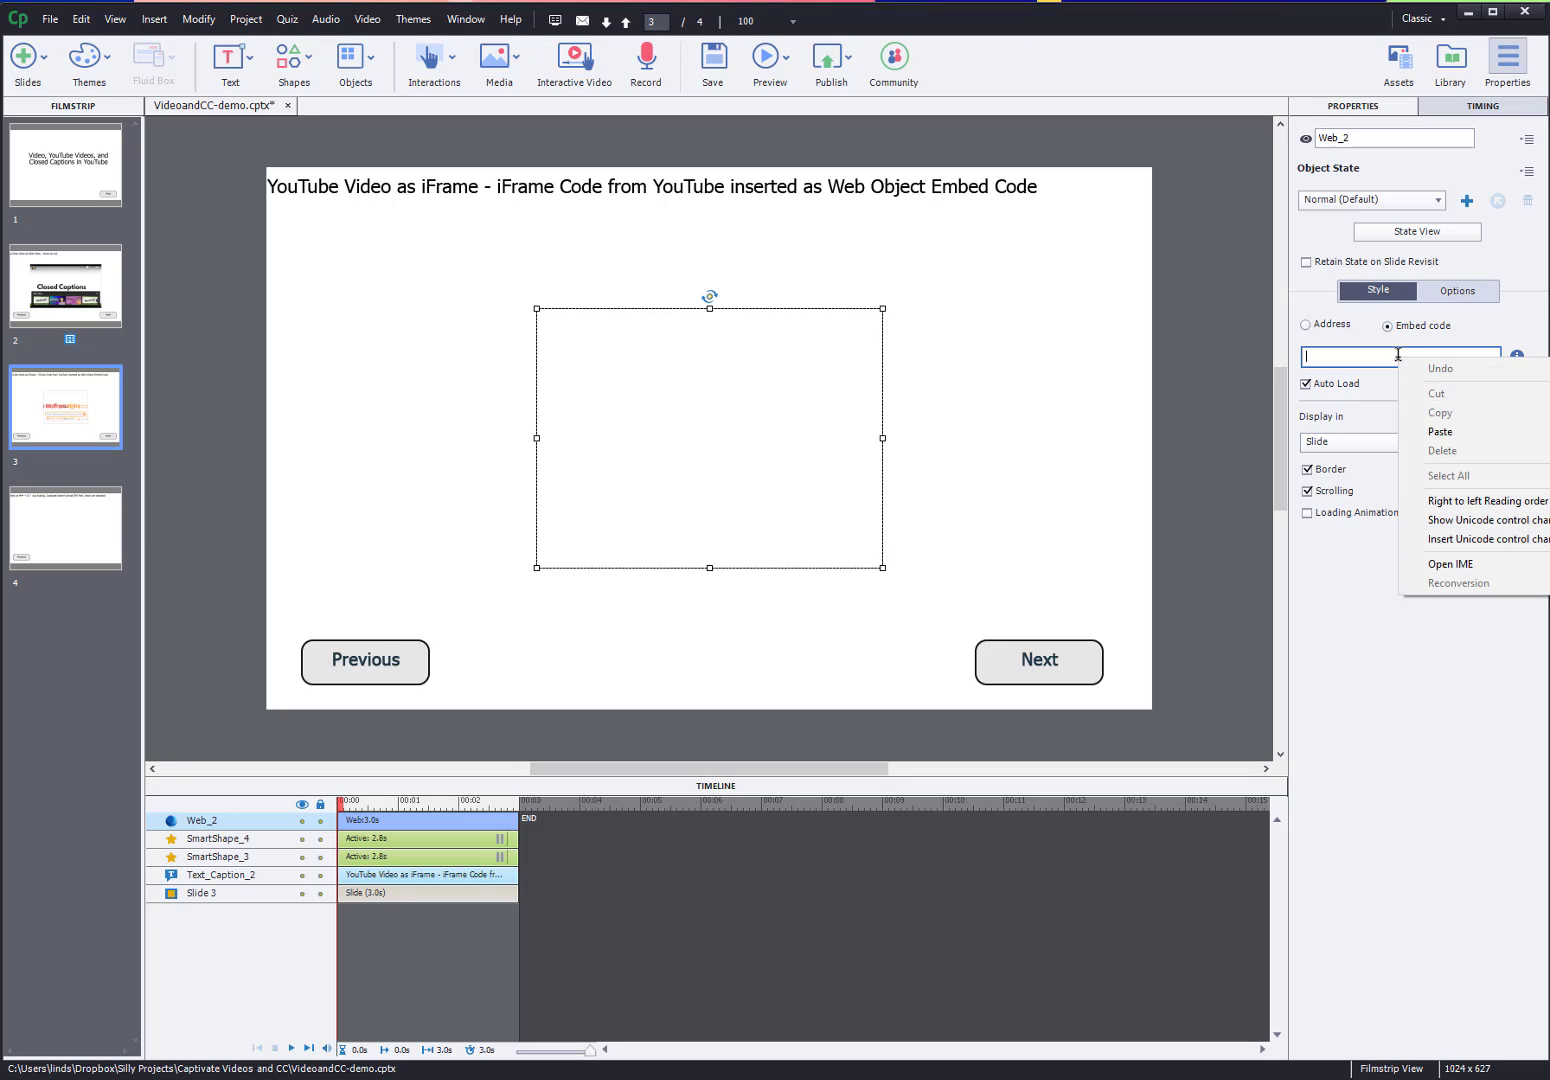
left_click(1439, 432)
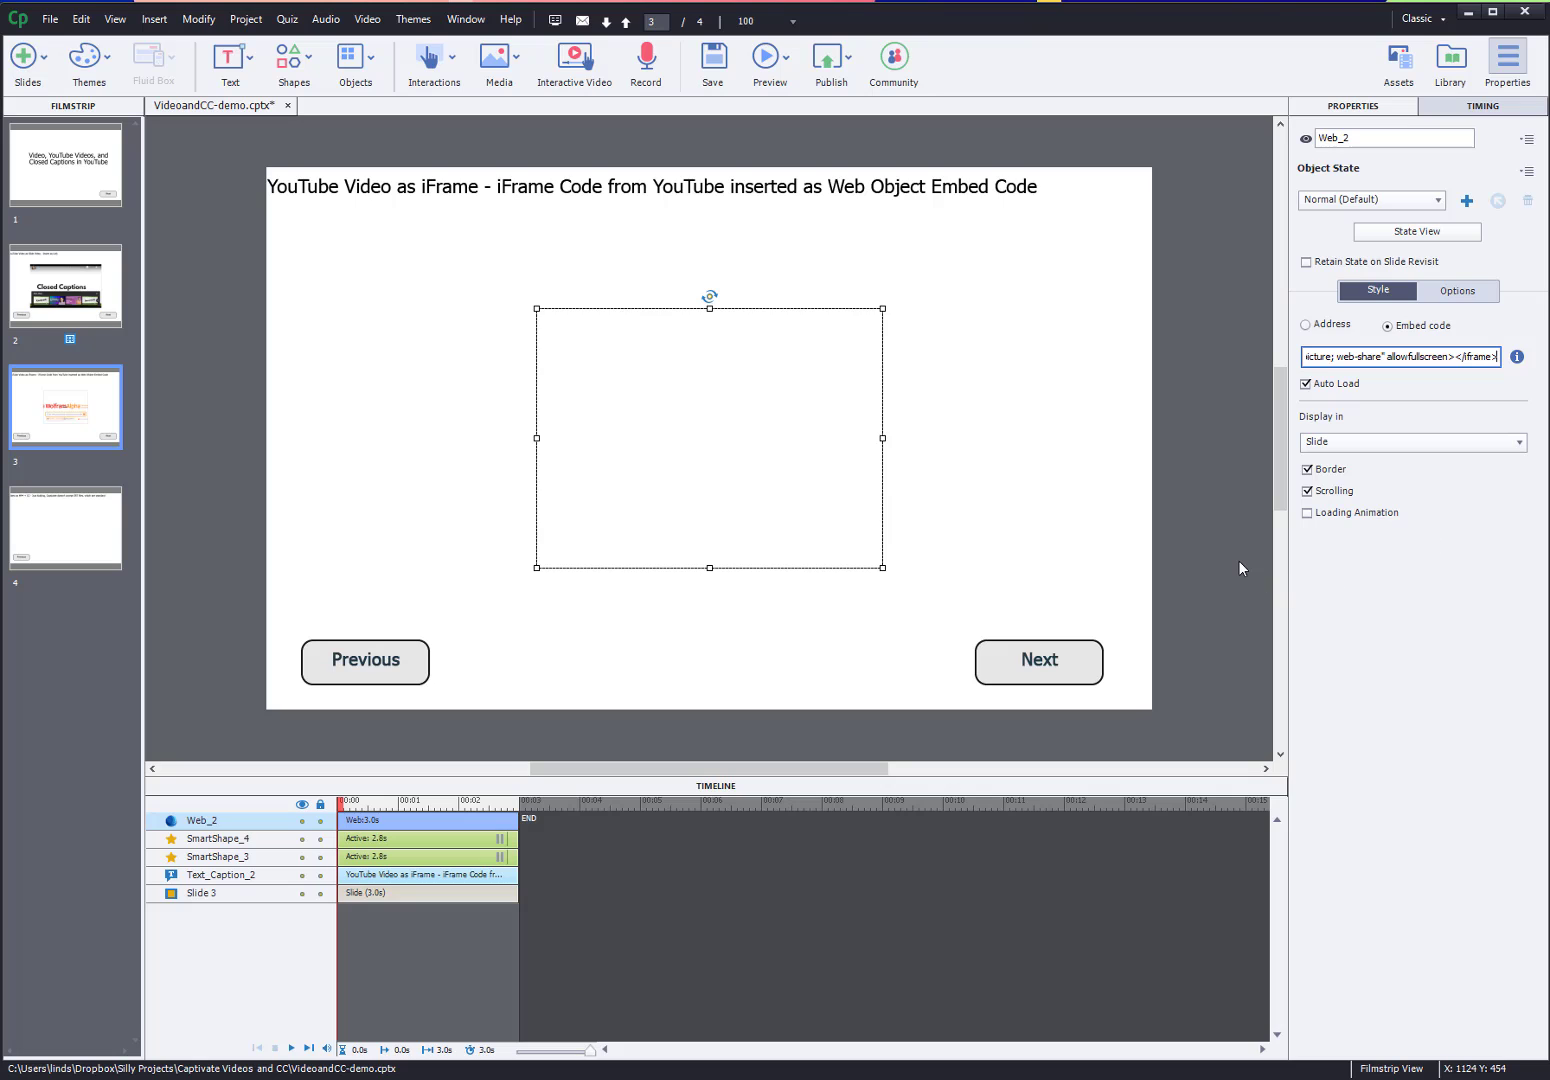
left_click(1370, 443)
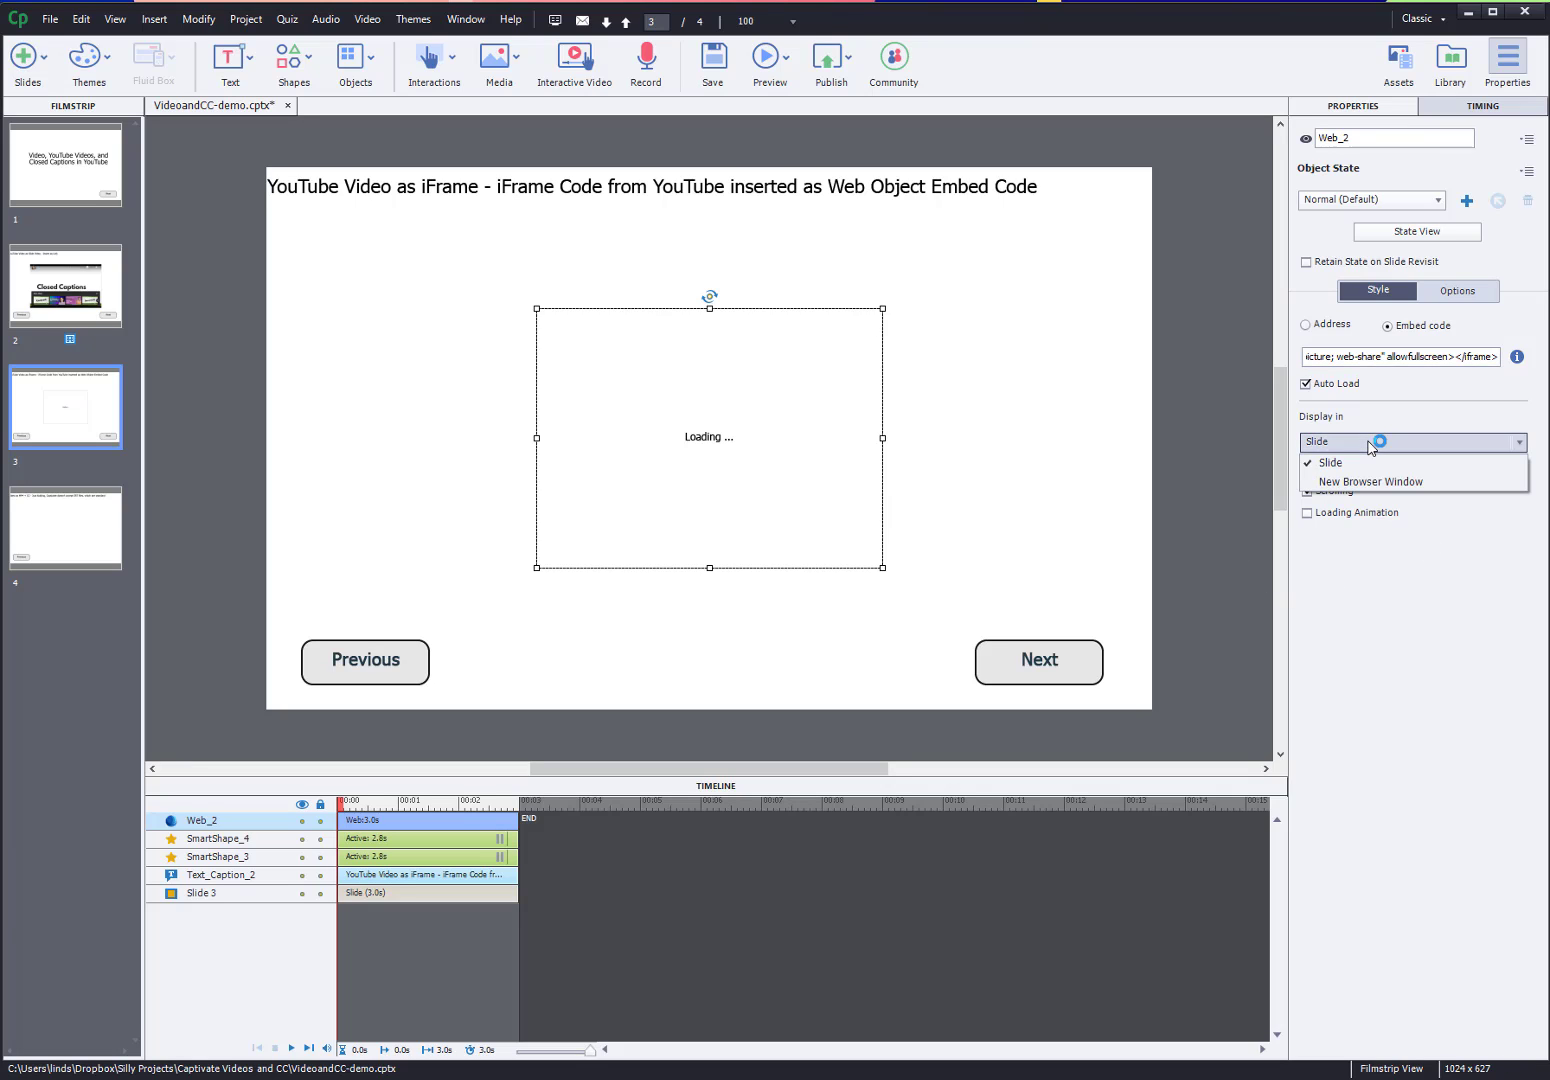
left_click(1370, 443)
left_click(1239, 429)
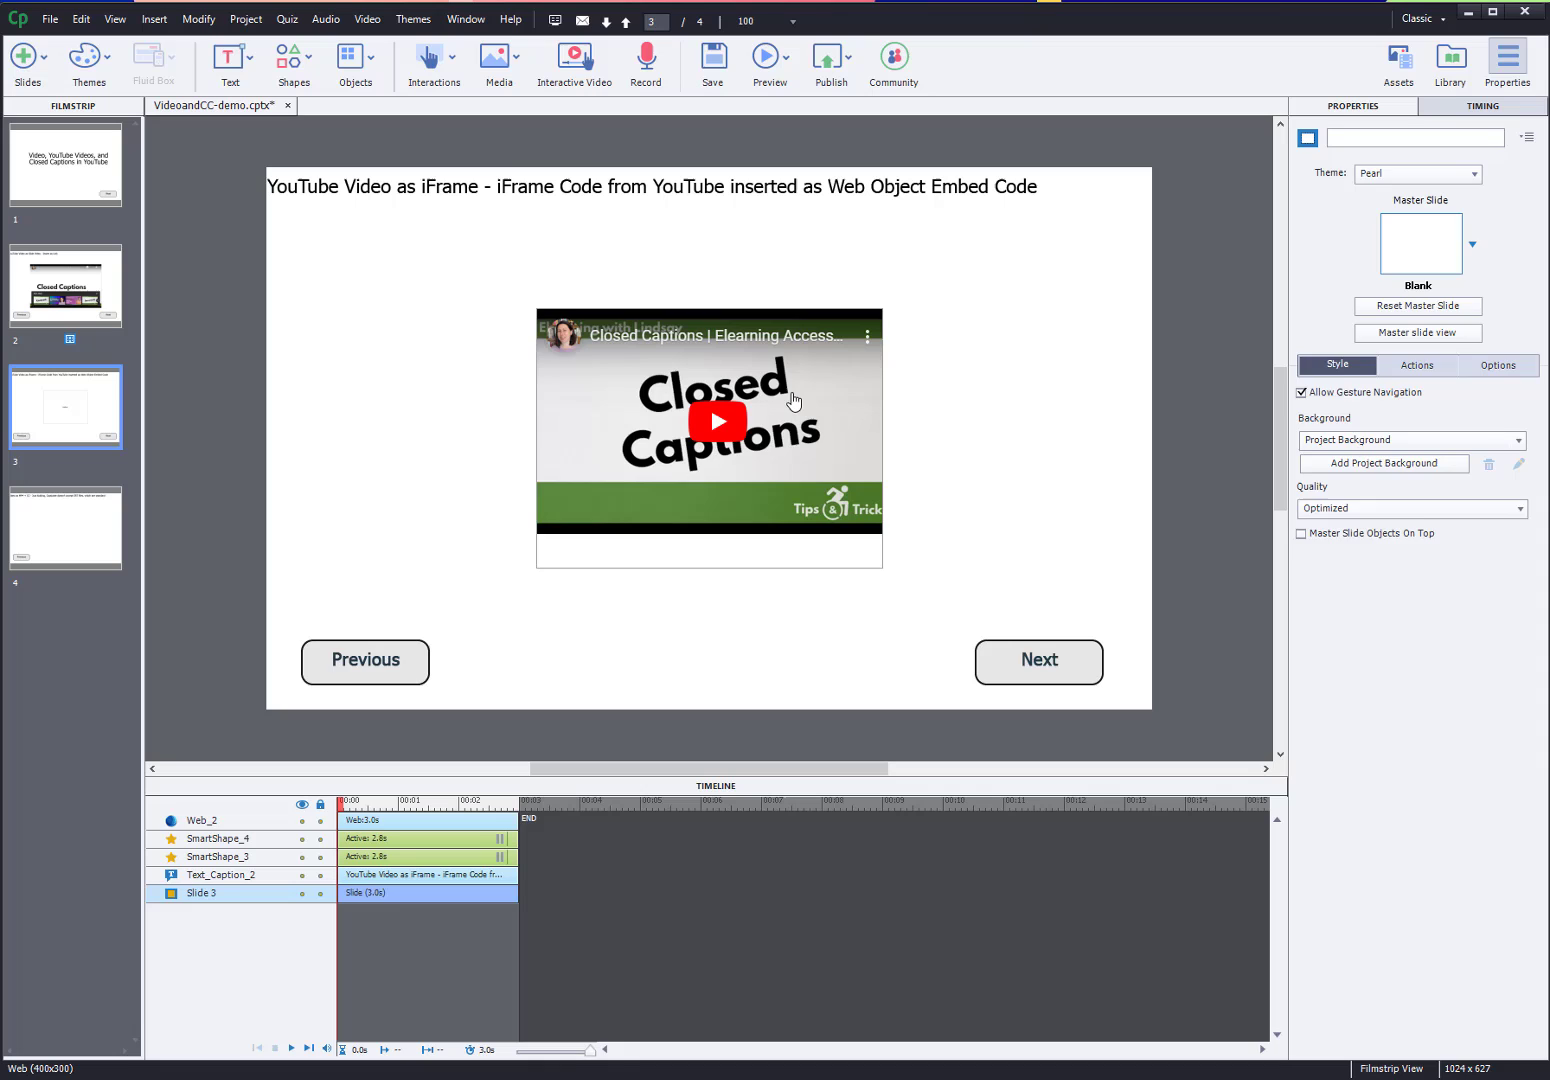
Move the YouTube web object up-left and enlarge it to 660x403
left_click_drag(793, 401, 665, 360)
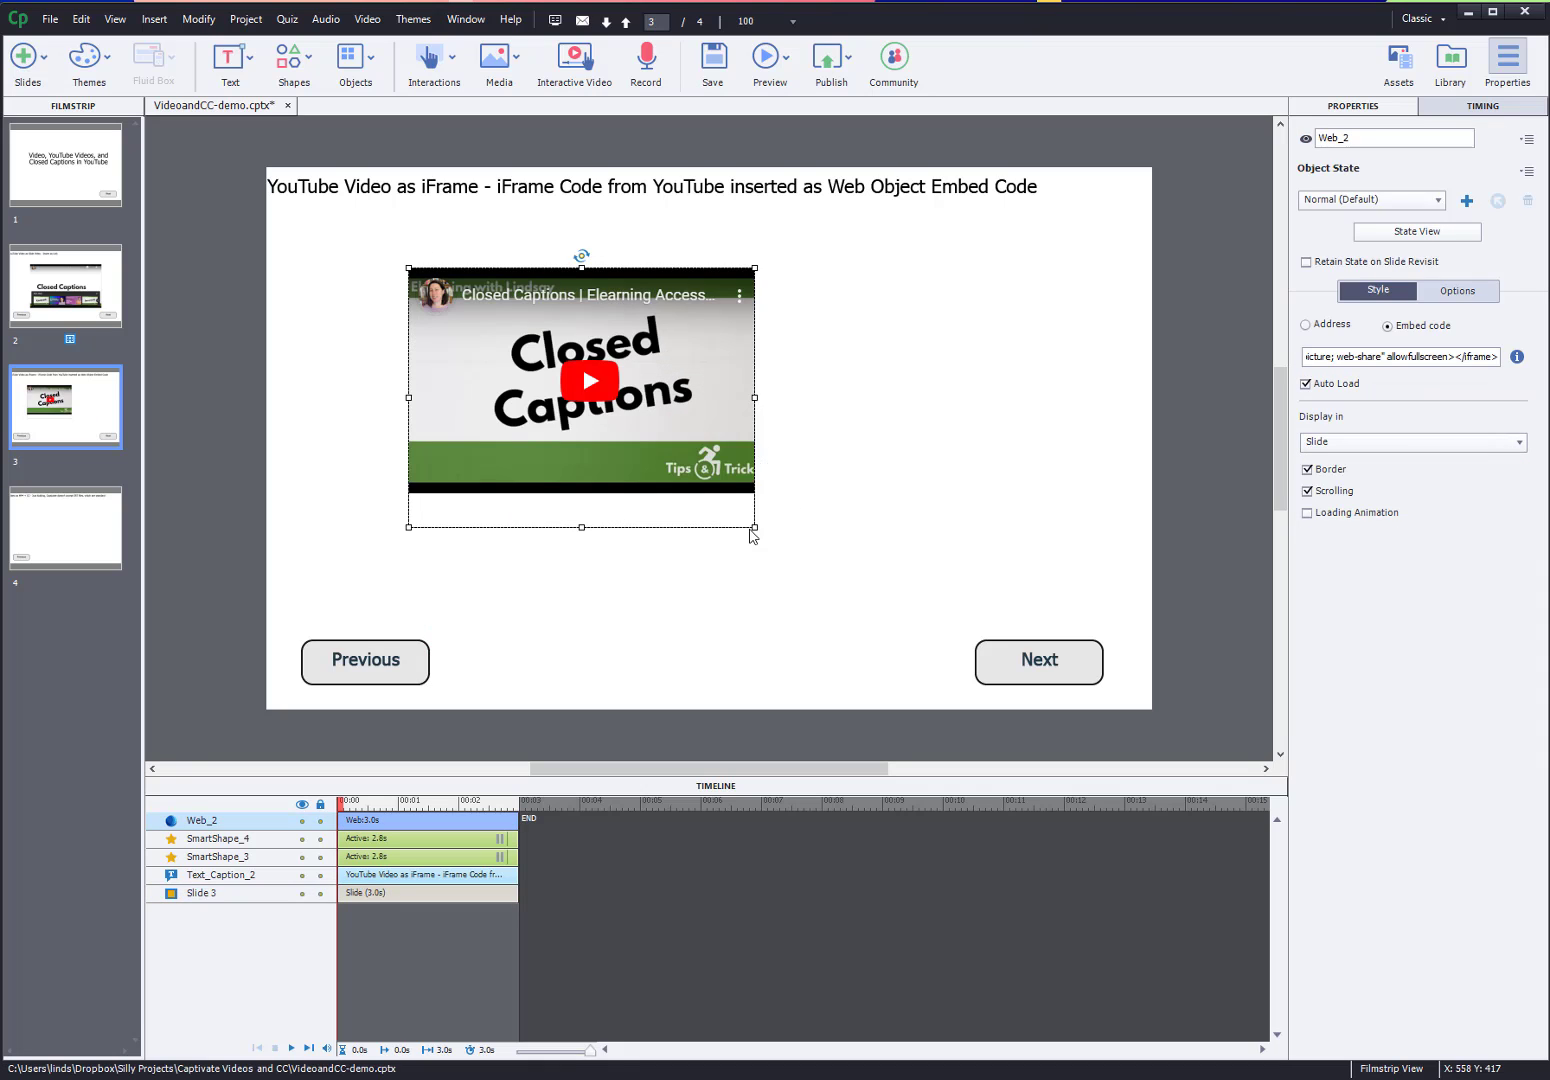
left_click(753, 536)
left_click_drag(754, 527, 979, 617)
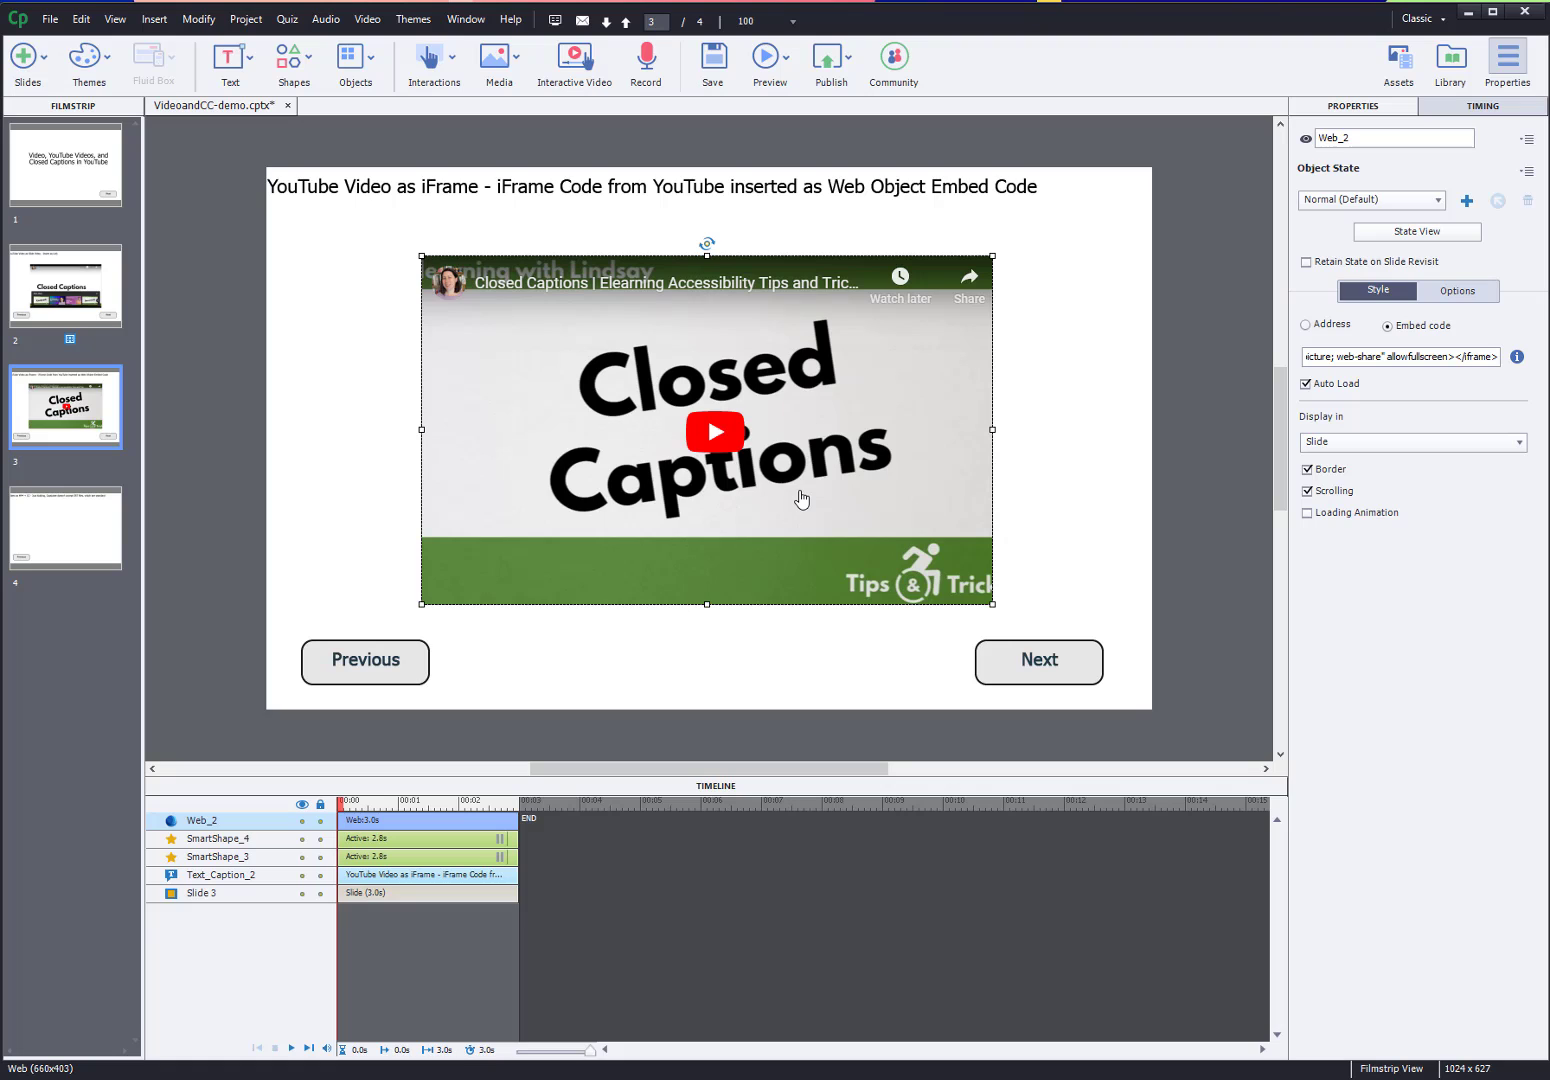
Insert the local Closed Captions mp4 on slide 4 as a 1280x720 slide video
left_click(68, 524)
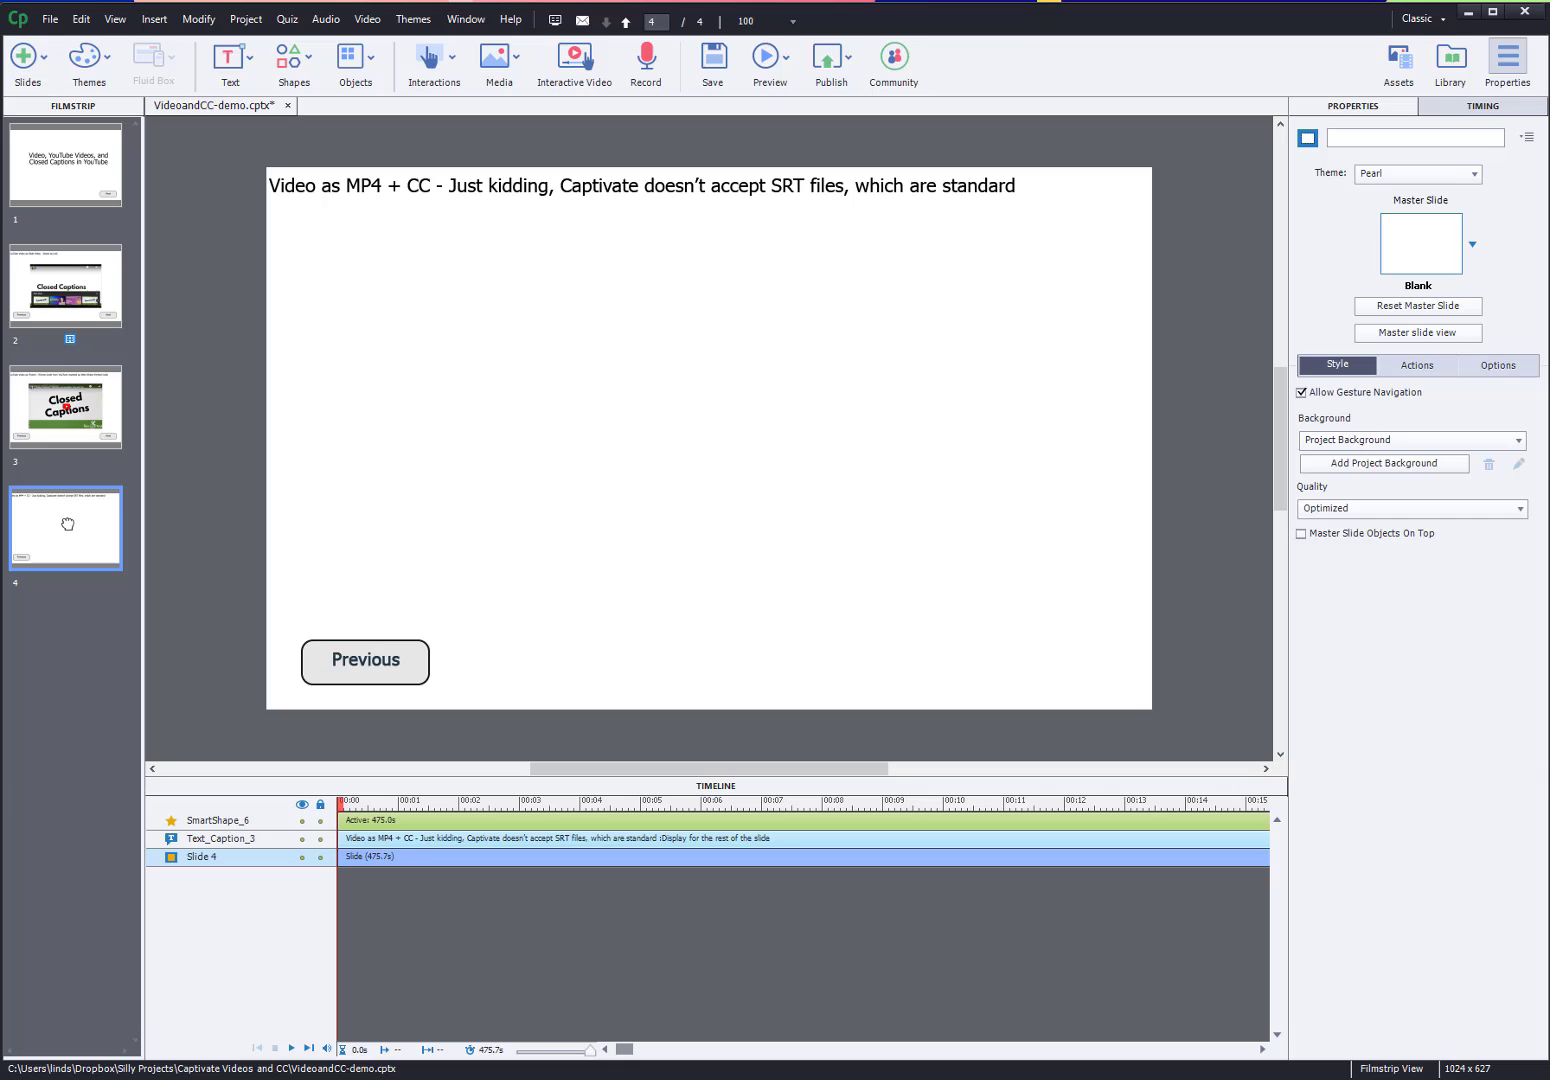
left_click(506, 62)
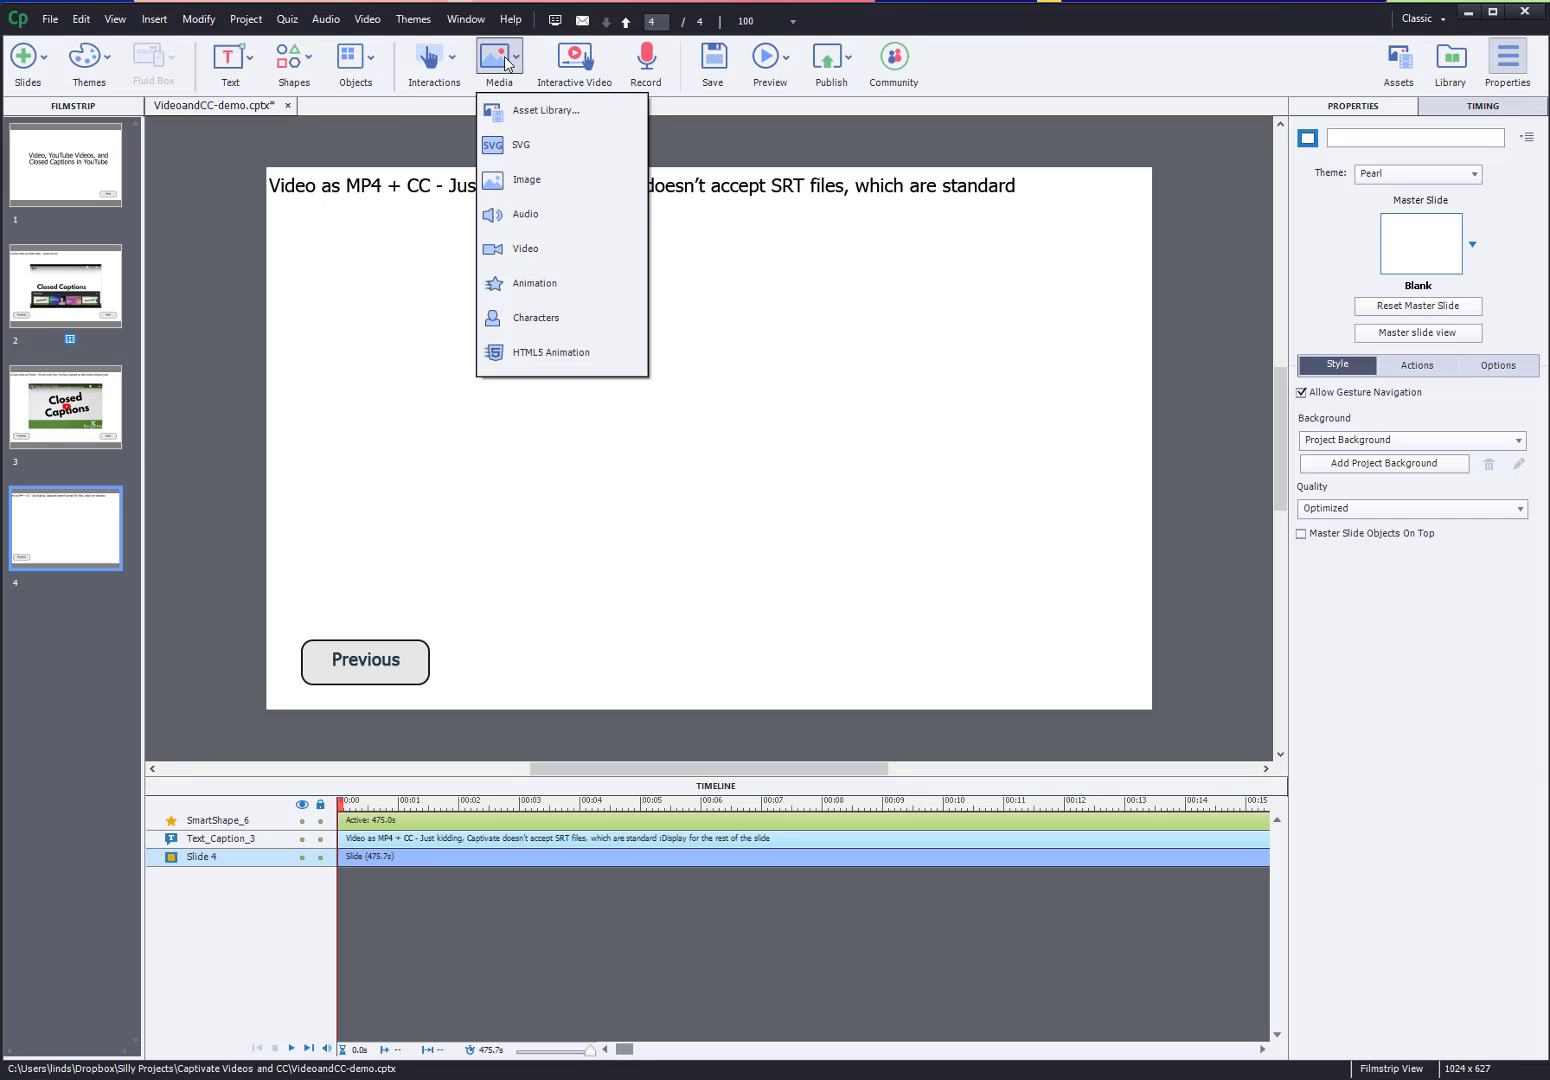
left_click(560, 249)
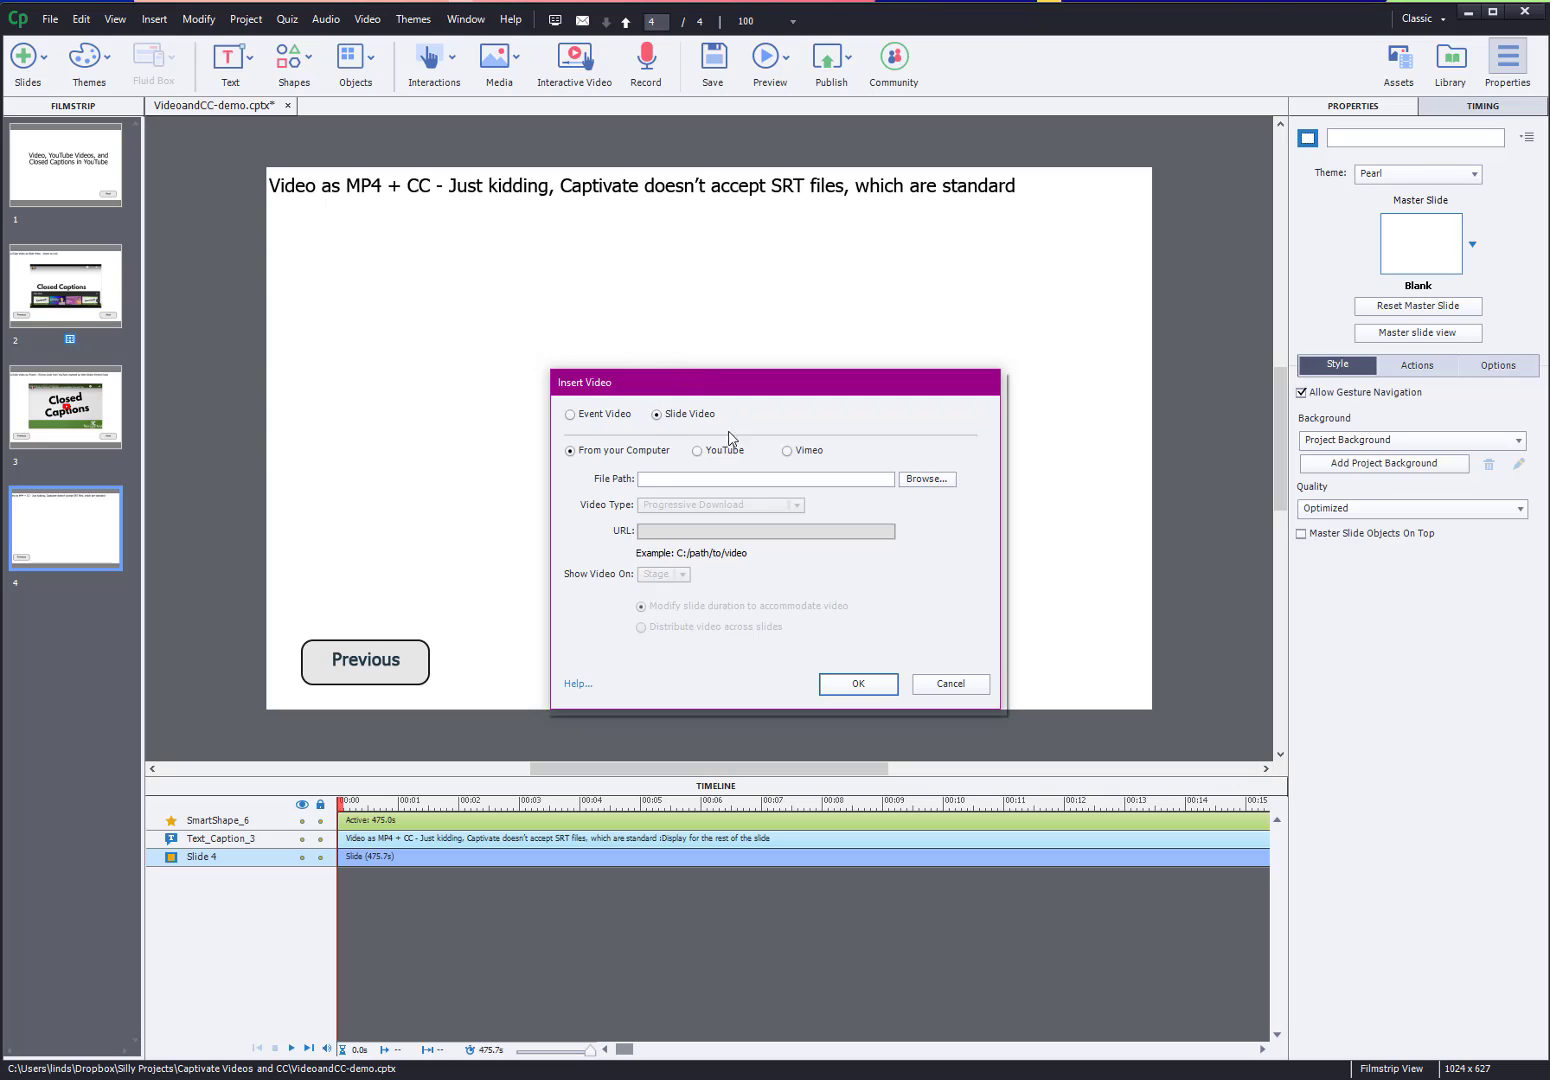
left_click(937, 481)
left_click(824, 545)
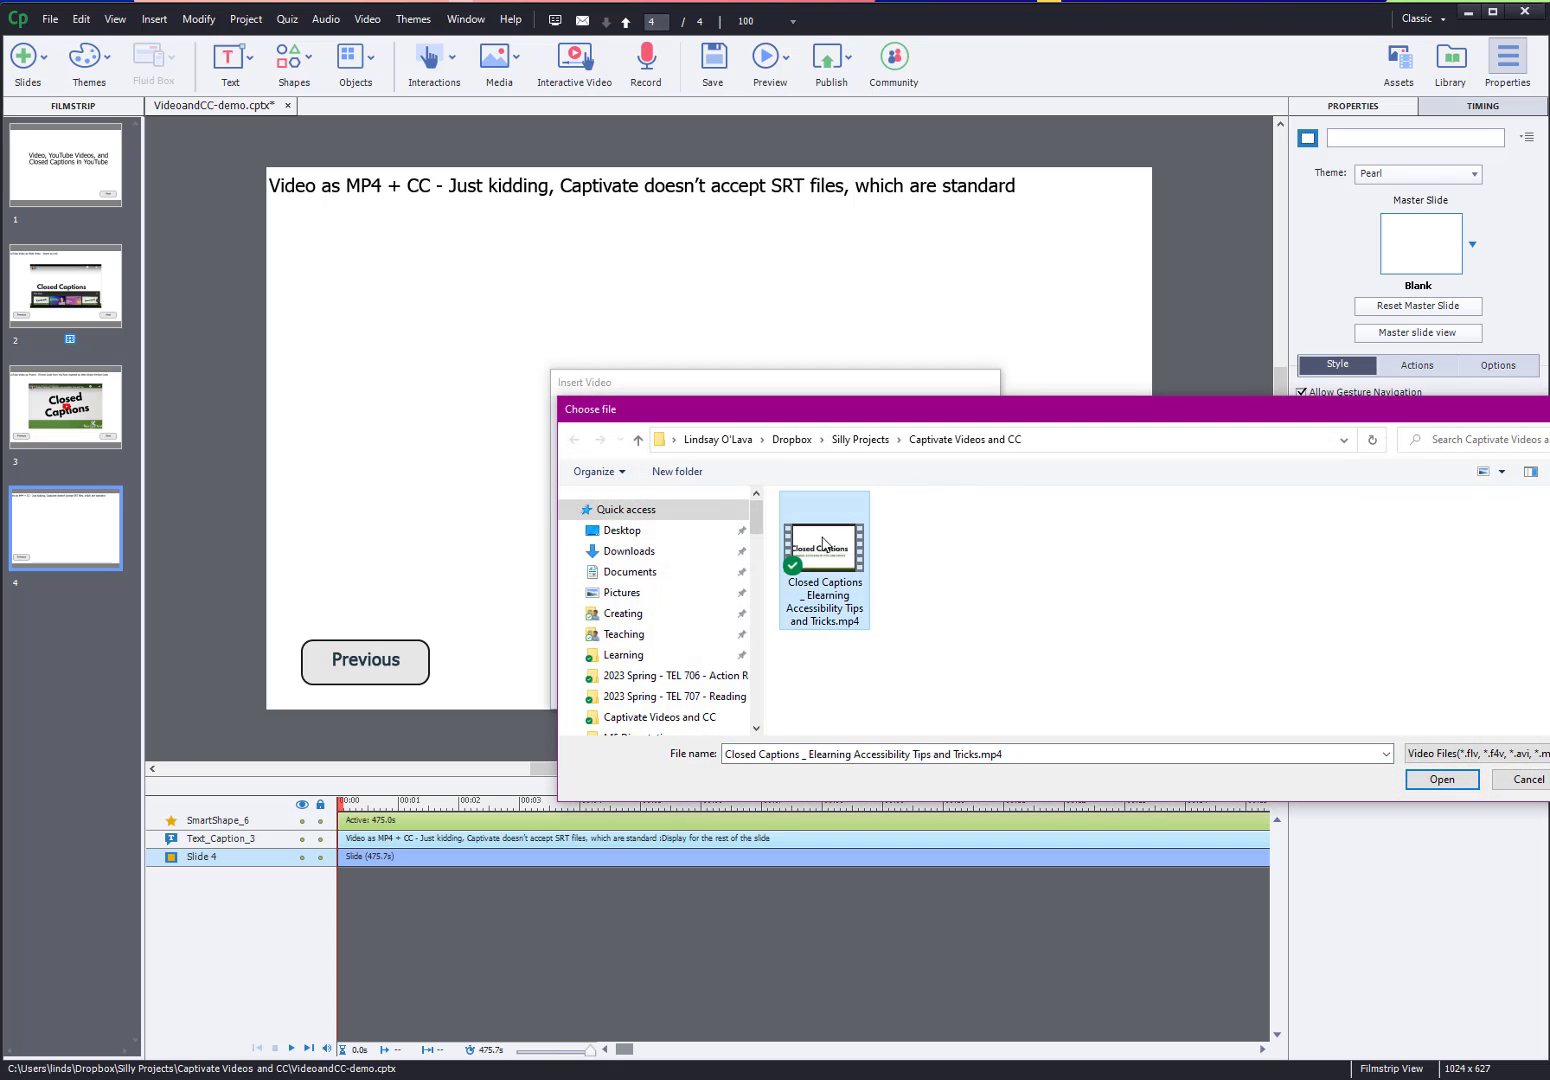
left_click(1440, 779)
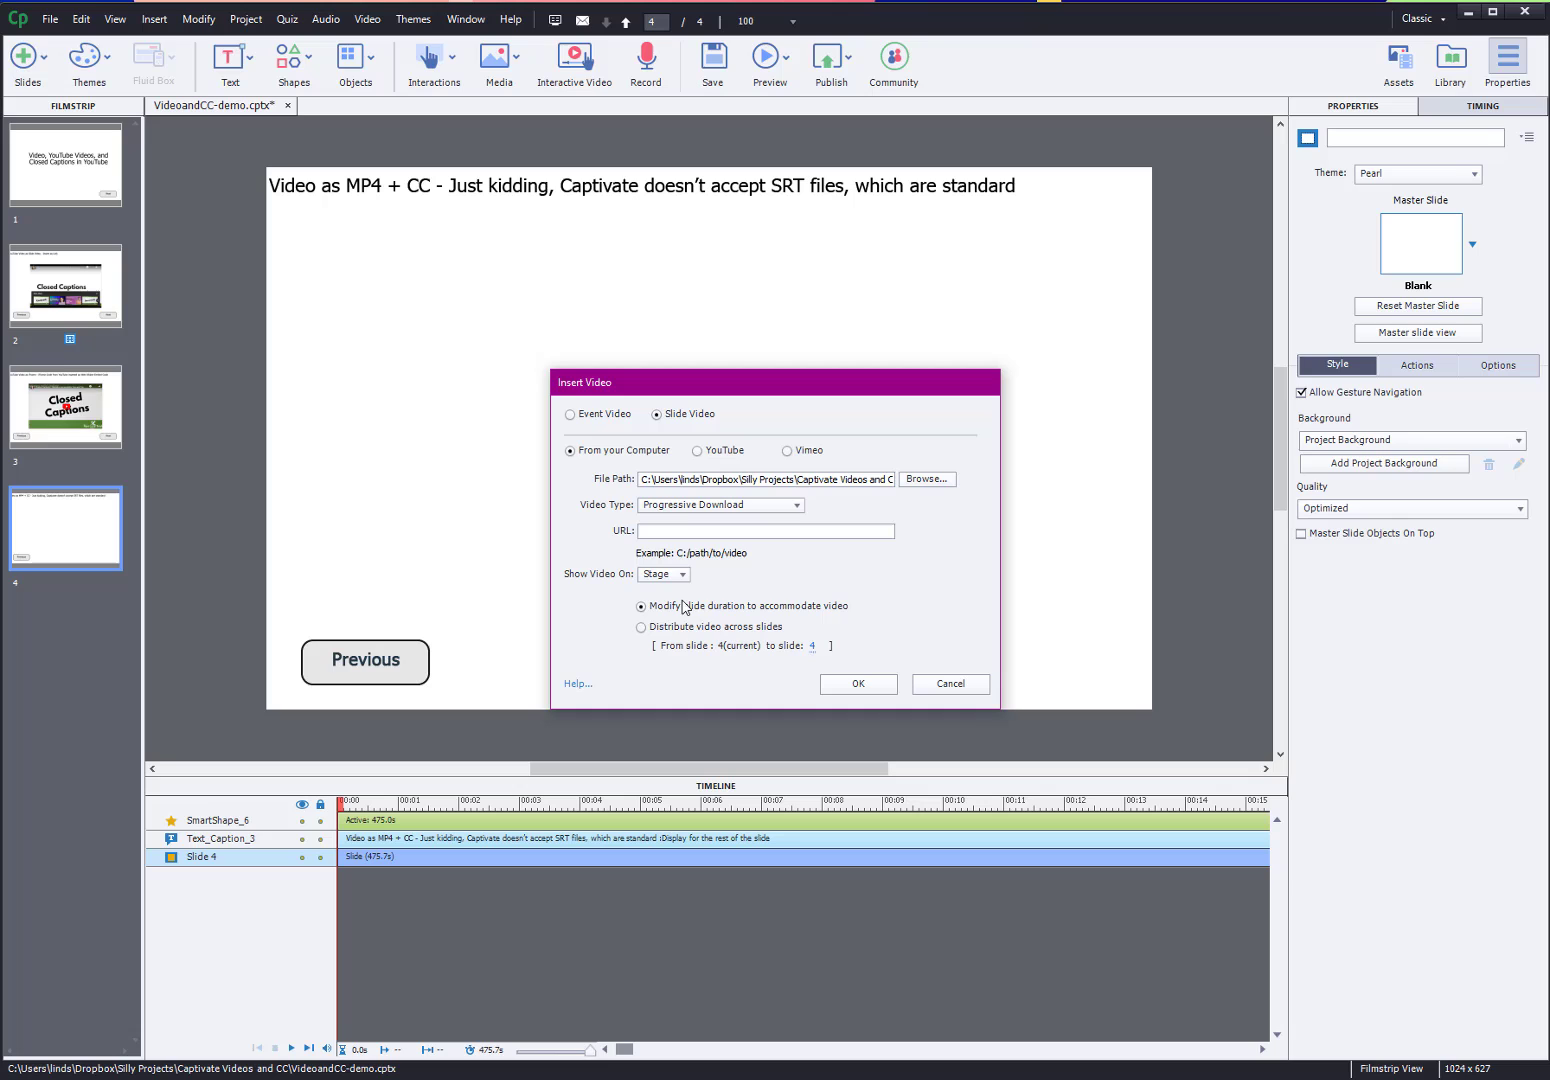
left_click(879, 690)
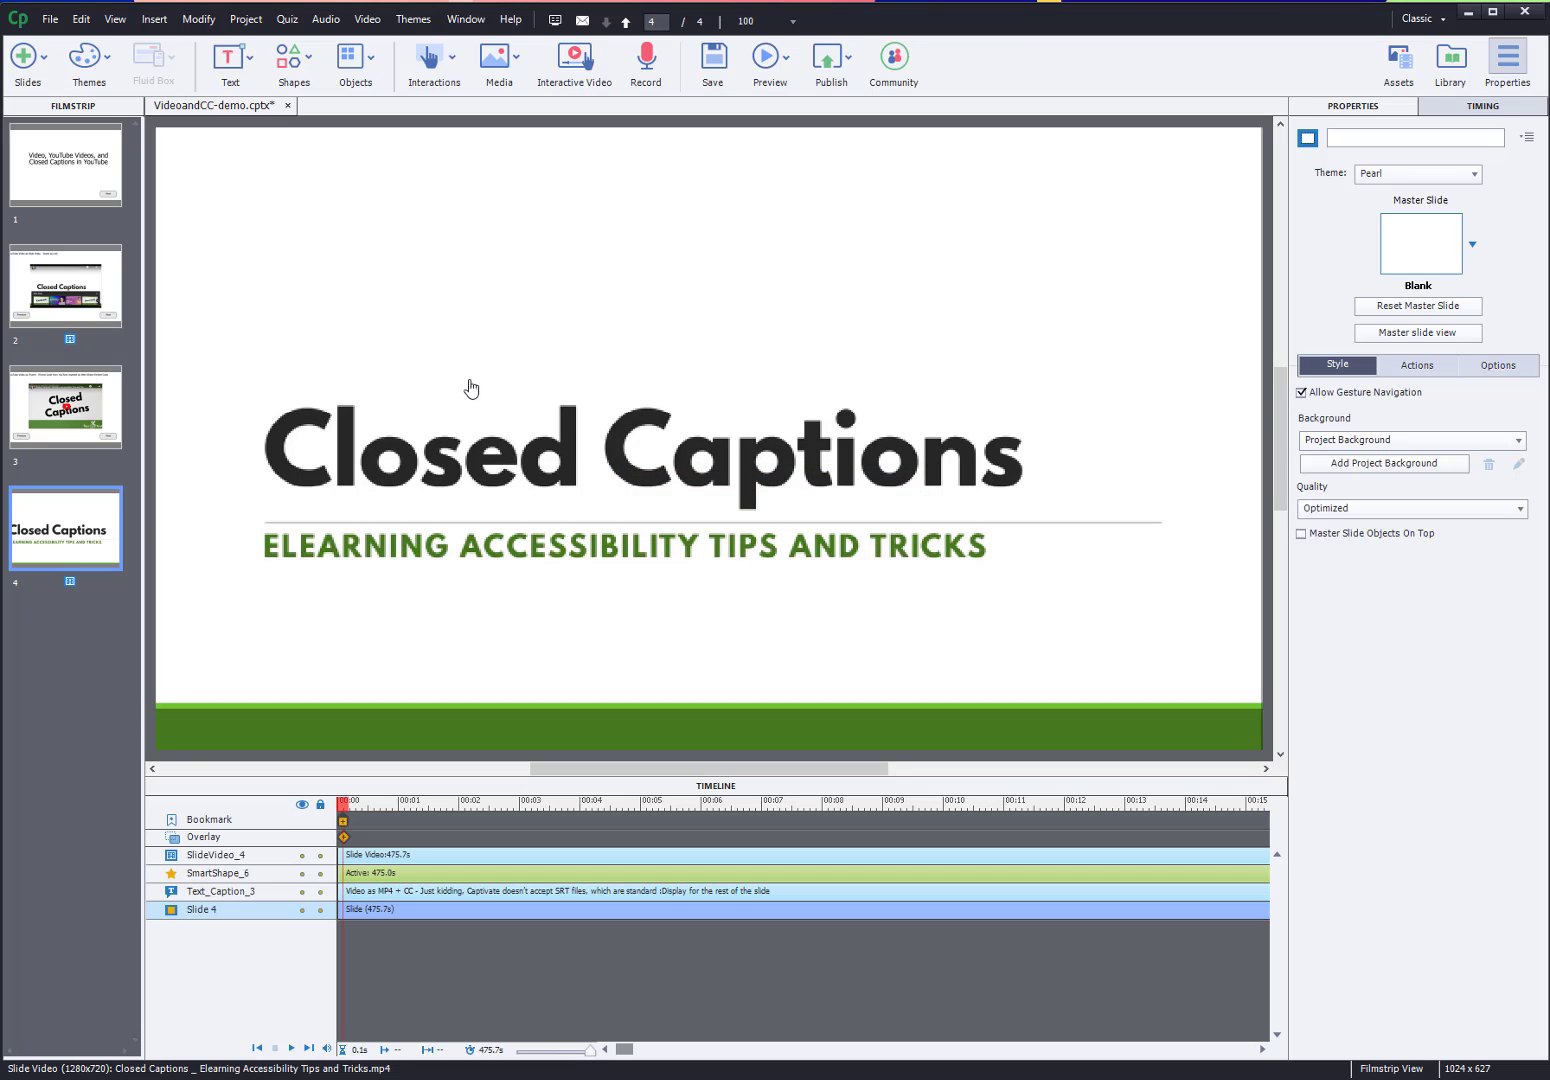
Shrink slide 4's video, centre it on the slide, and switch to File Explorer
left_click(346, 311)
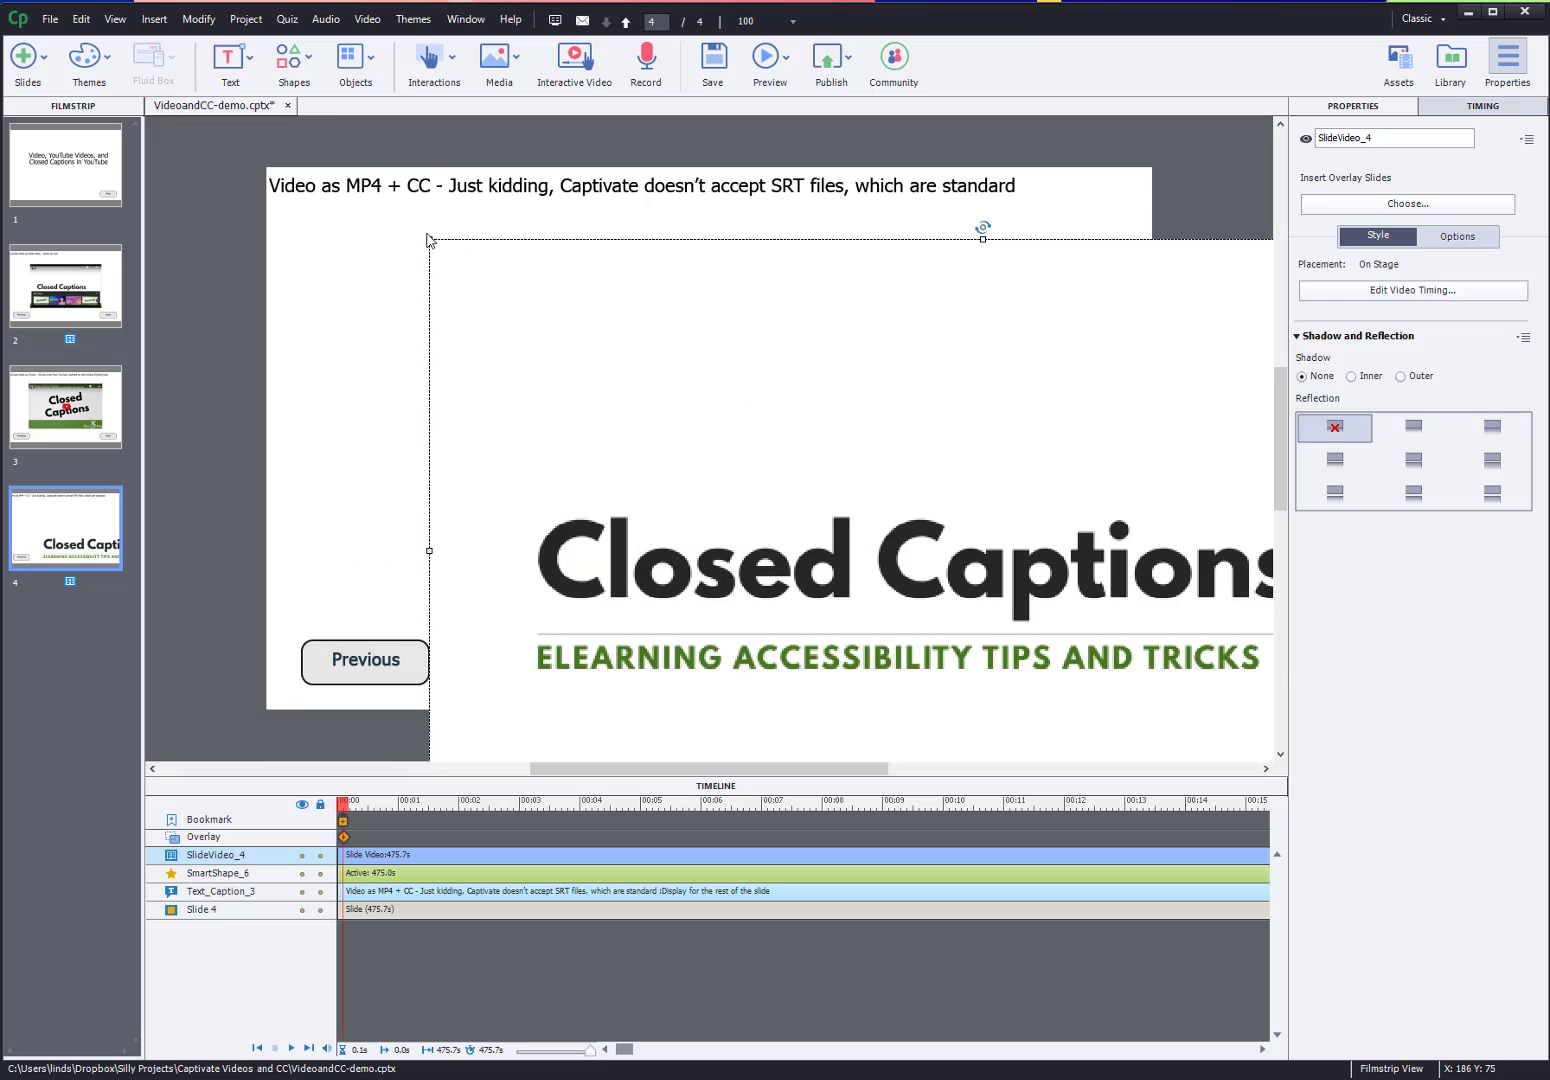
left_click_drag(430, 240, 952, 545)
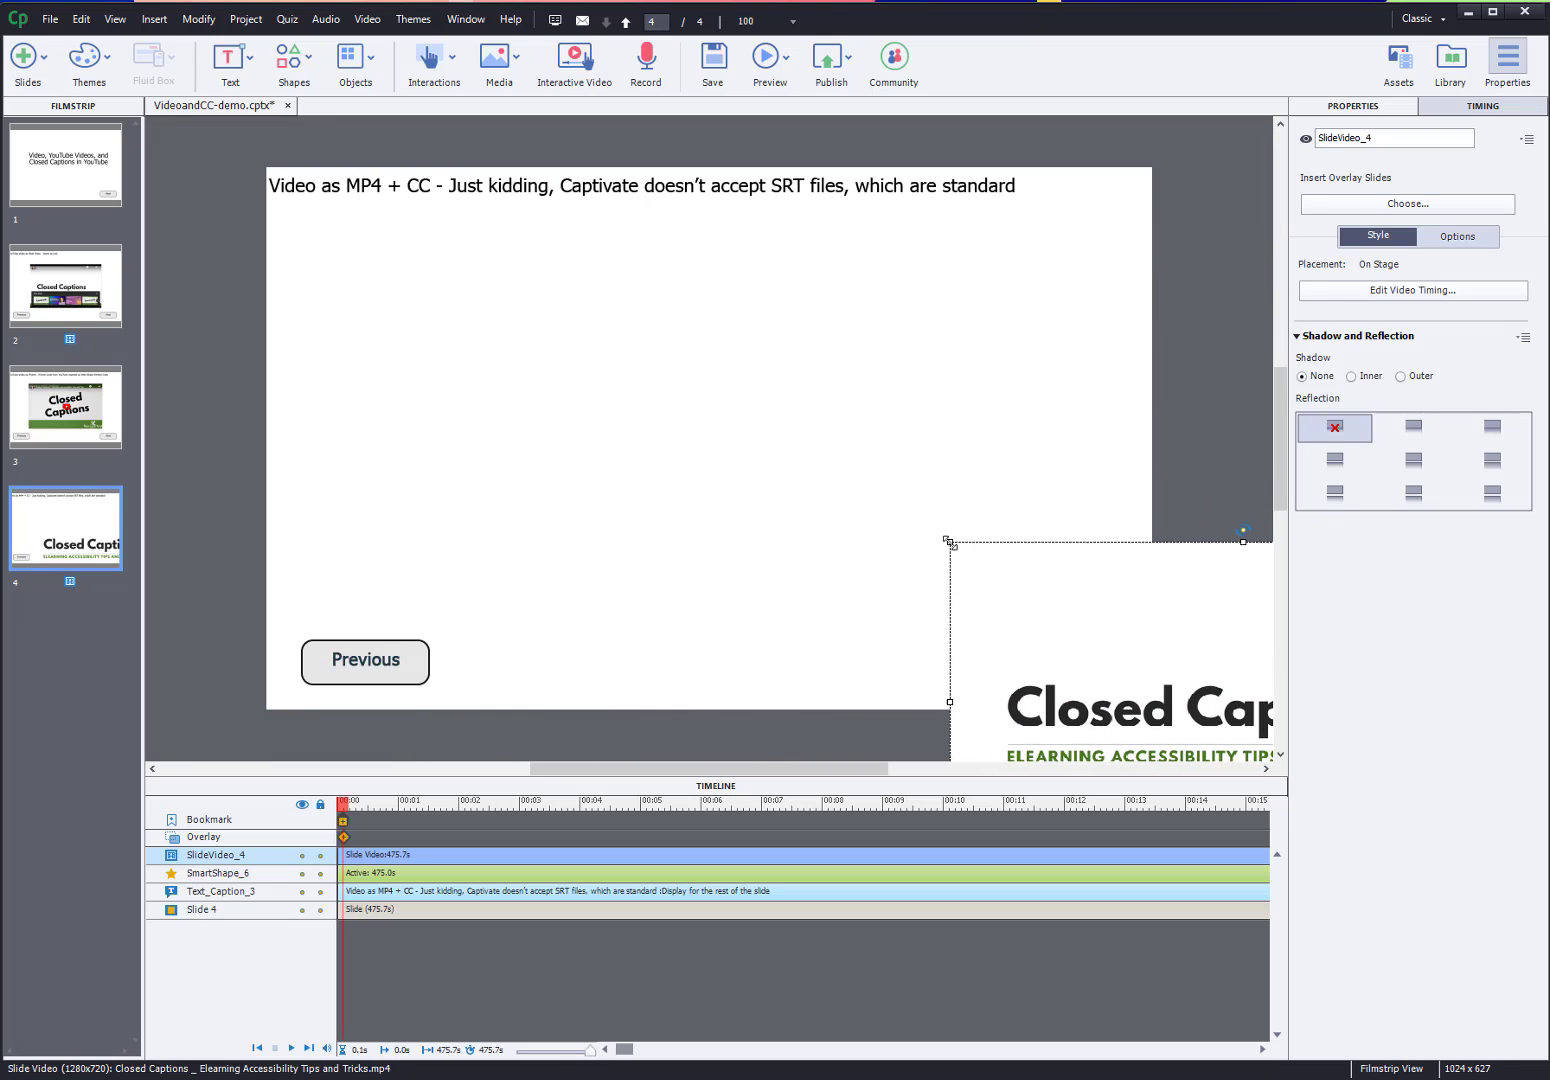
left_click_drag(1096, 626, 590, 357)
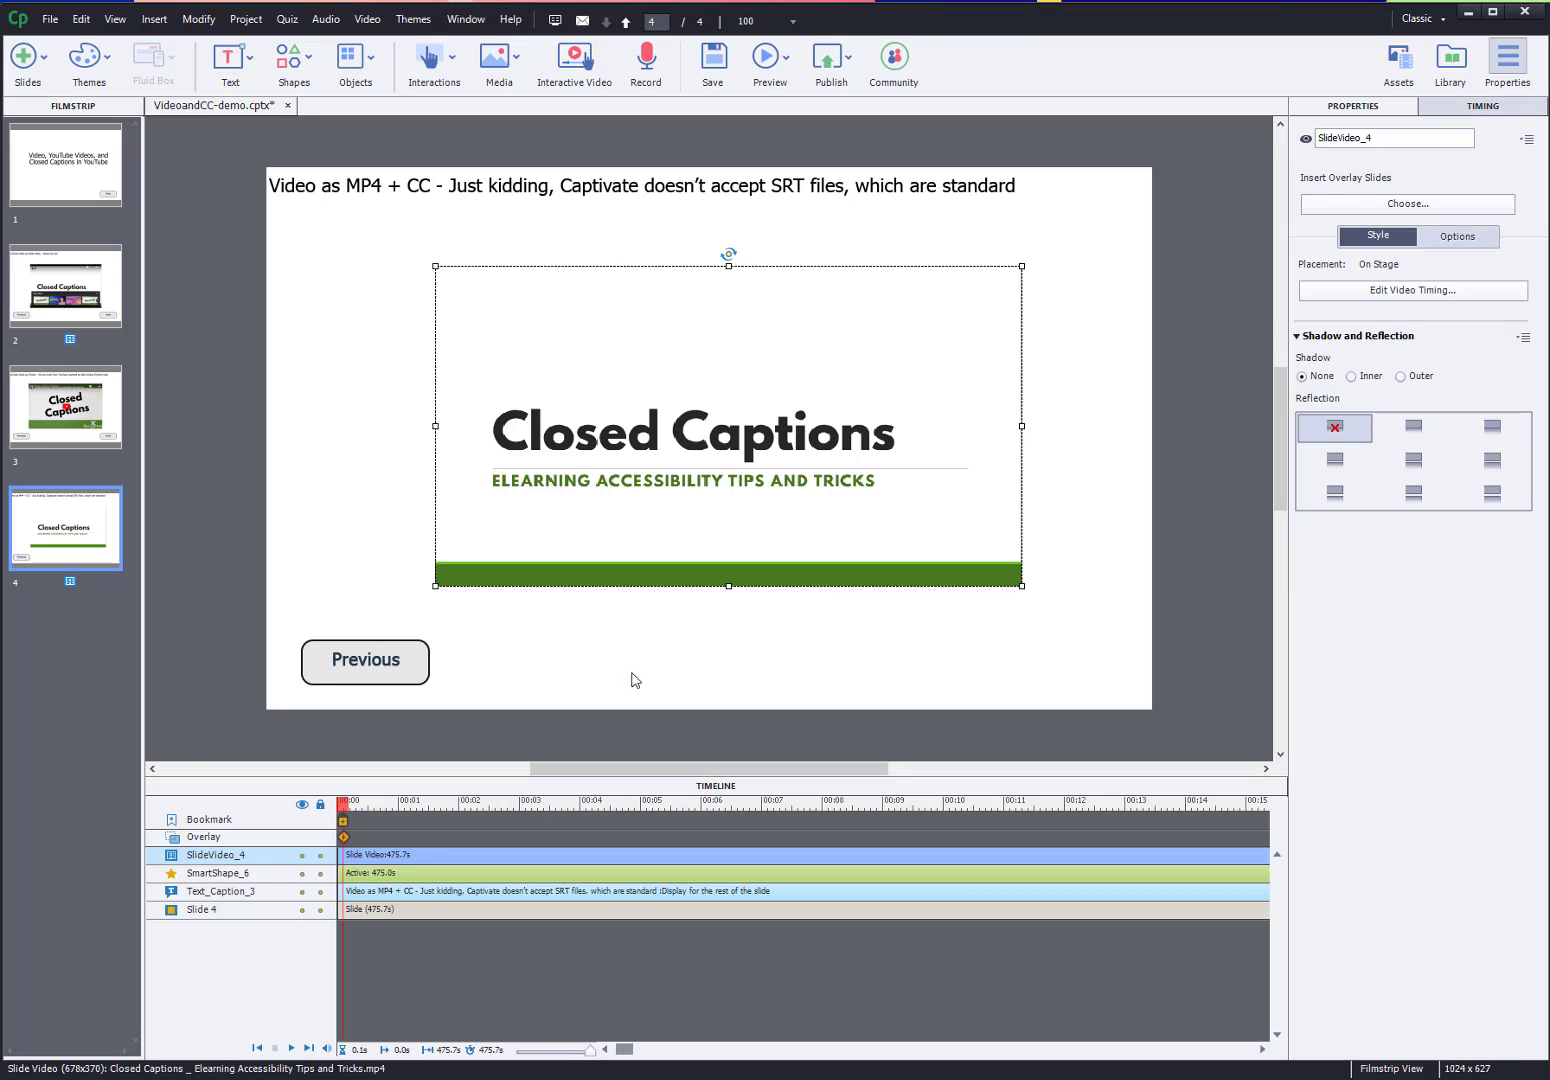
key("alt+Tab")
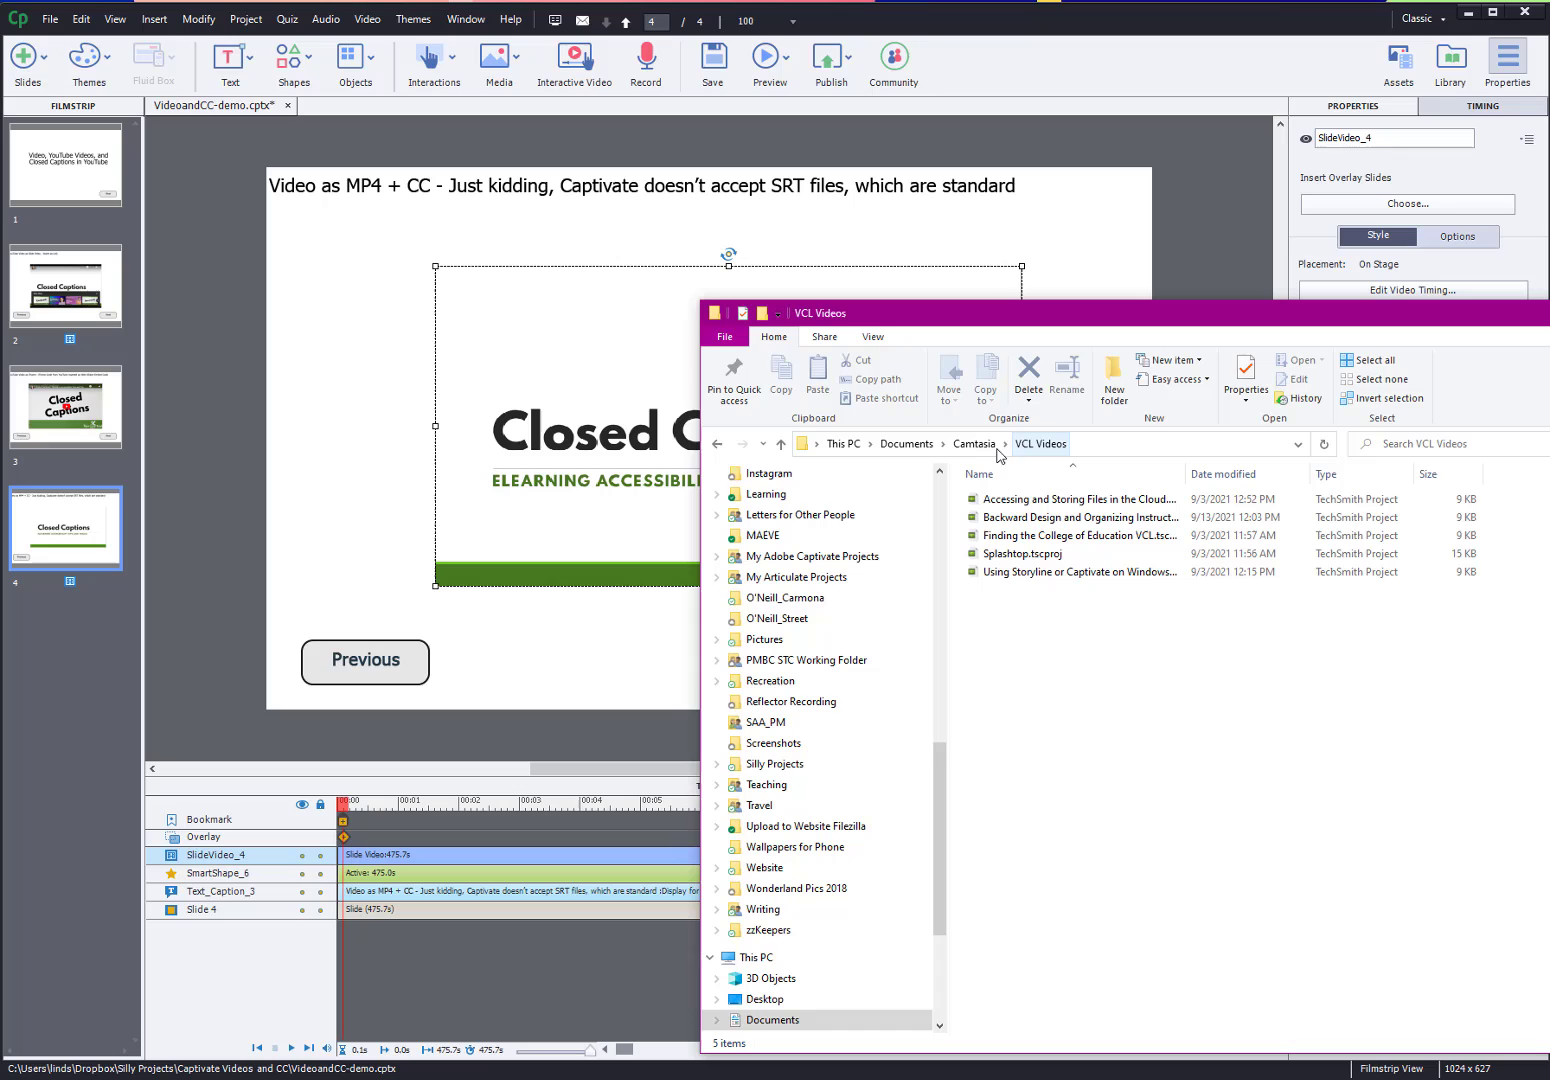
View youtubecaptions.srt from Silly Projects > Captivate Videos and CC in Notepad, then return to Captivate
left_click(790, 764)
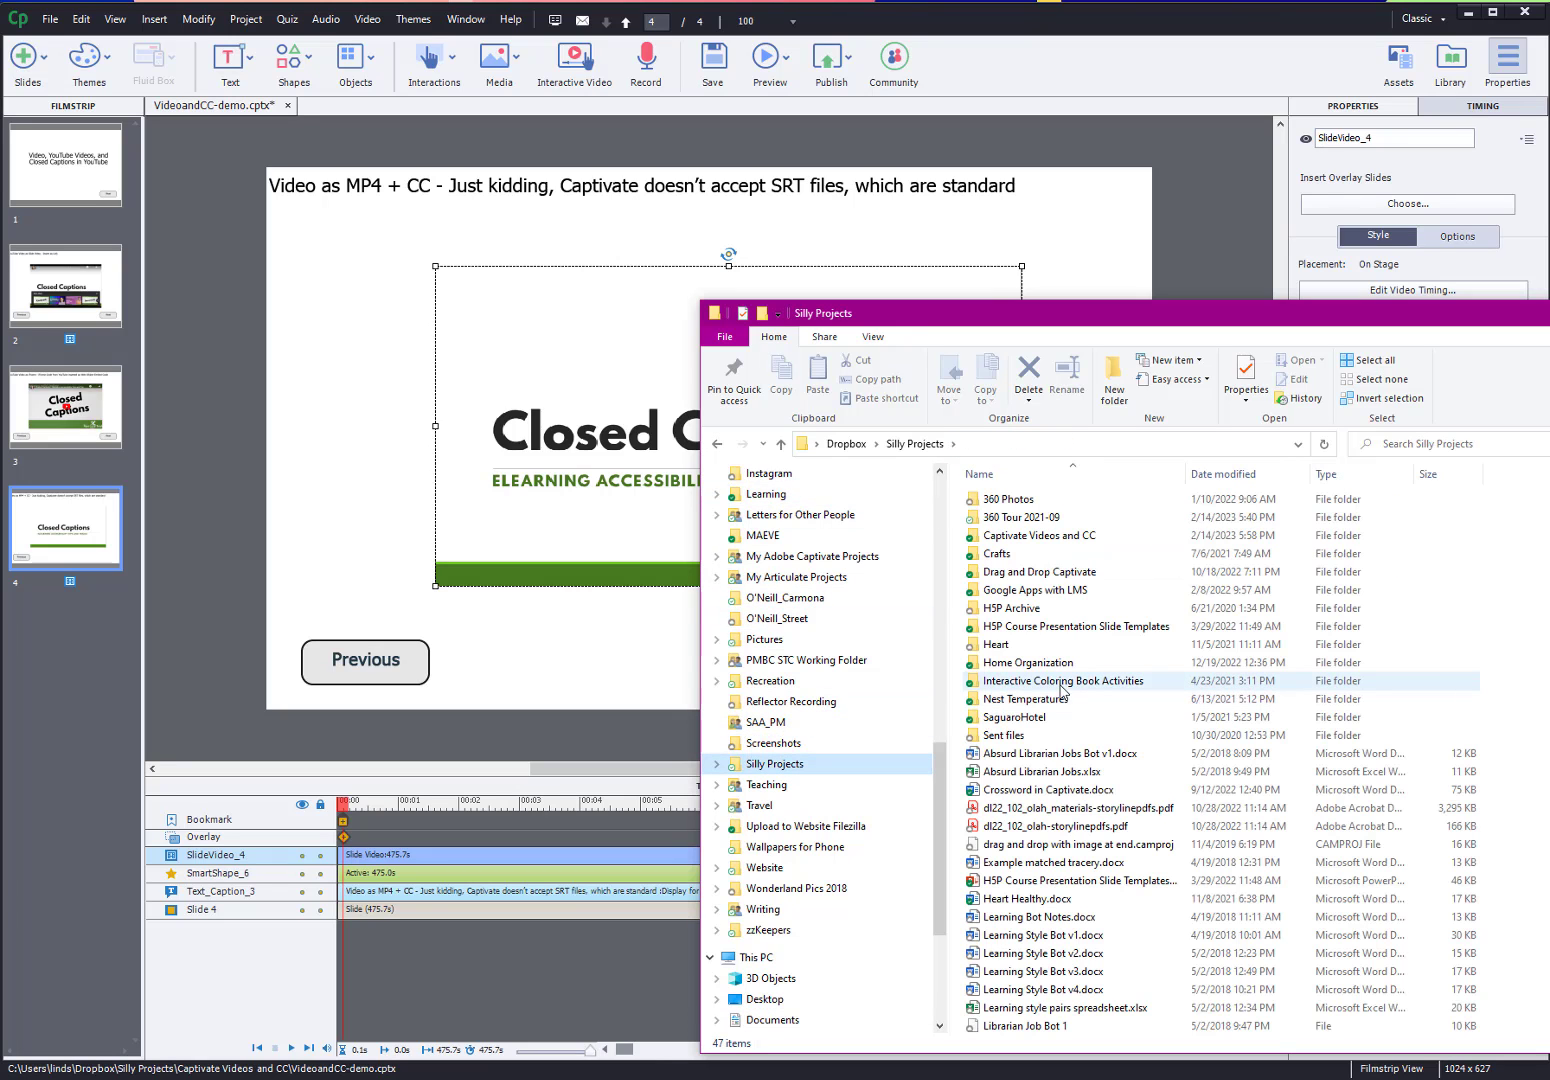
double_click(1040, 537)
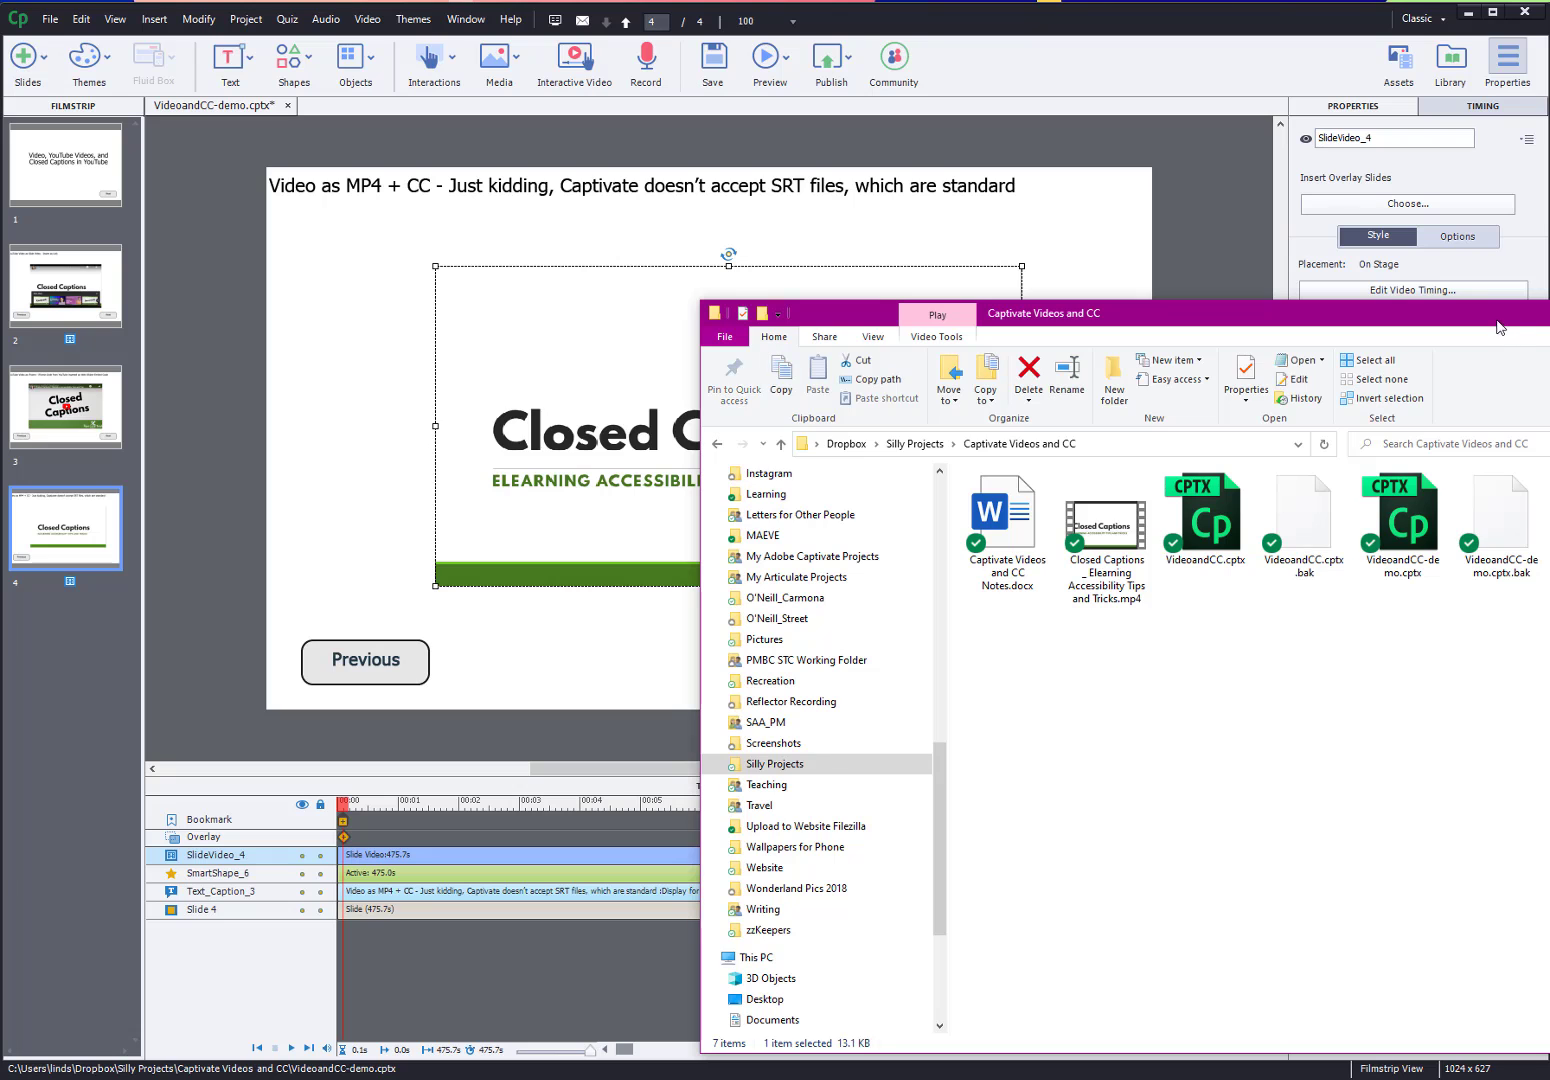
left_click_drag(1500, 314, 1058, 206)
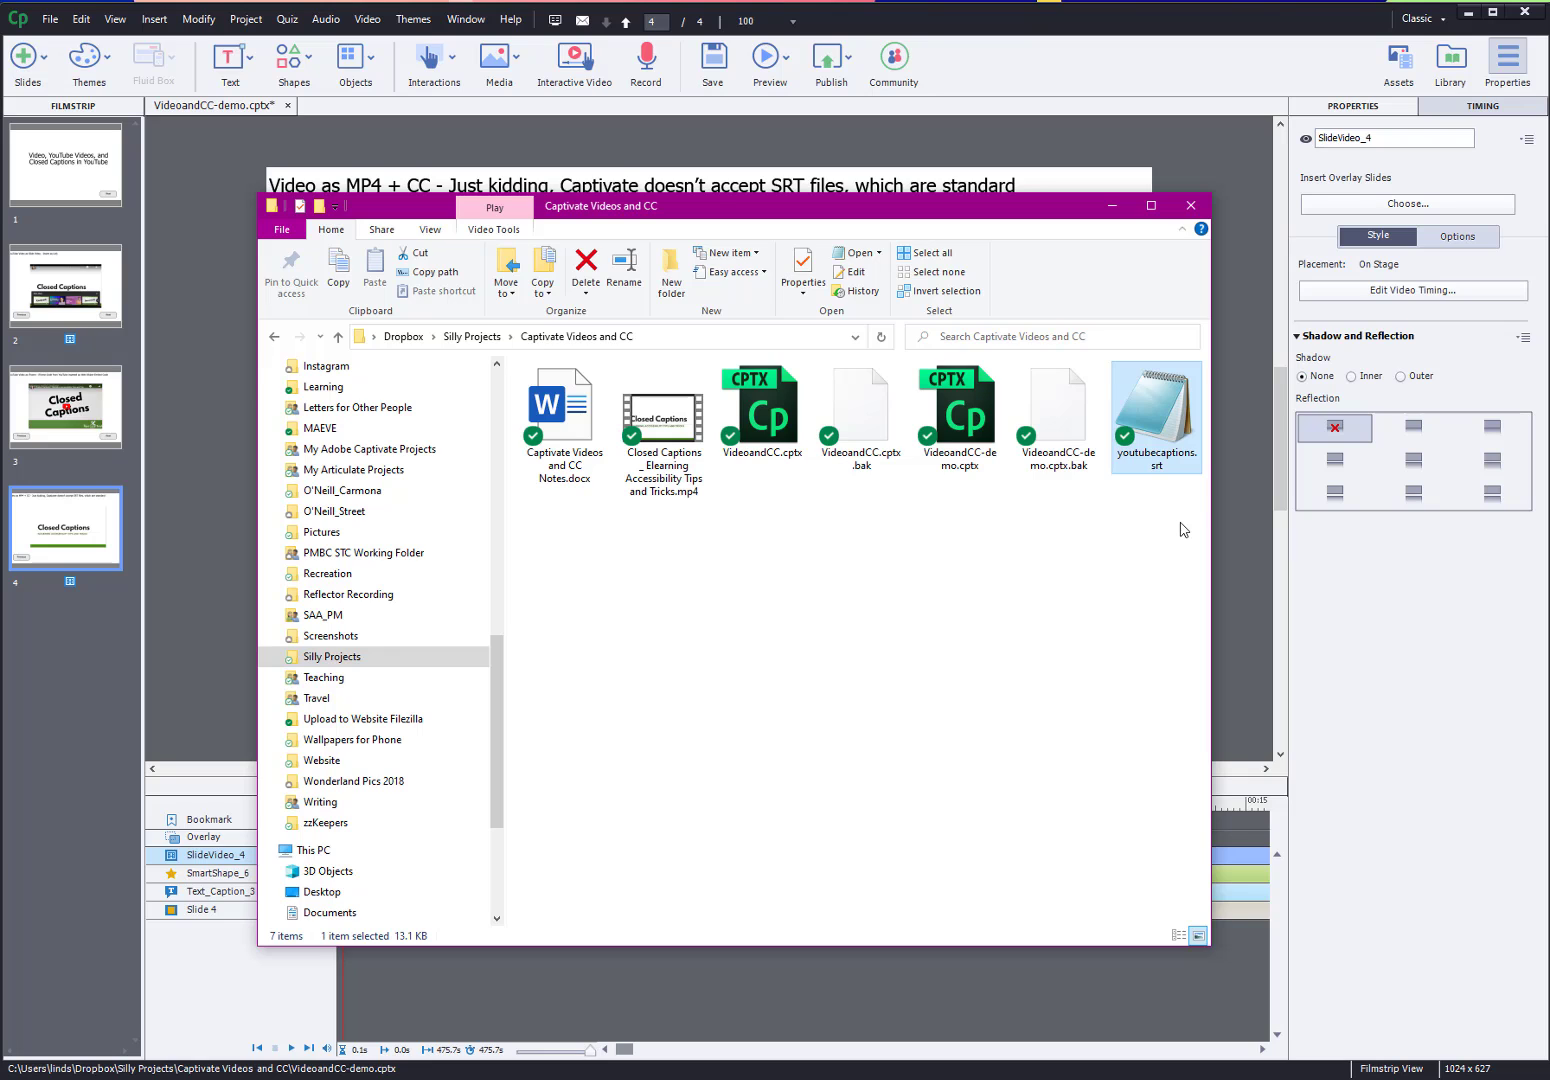
double_click(1150, 412)
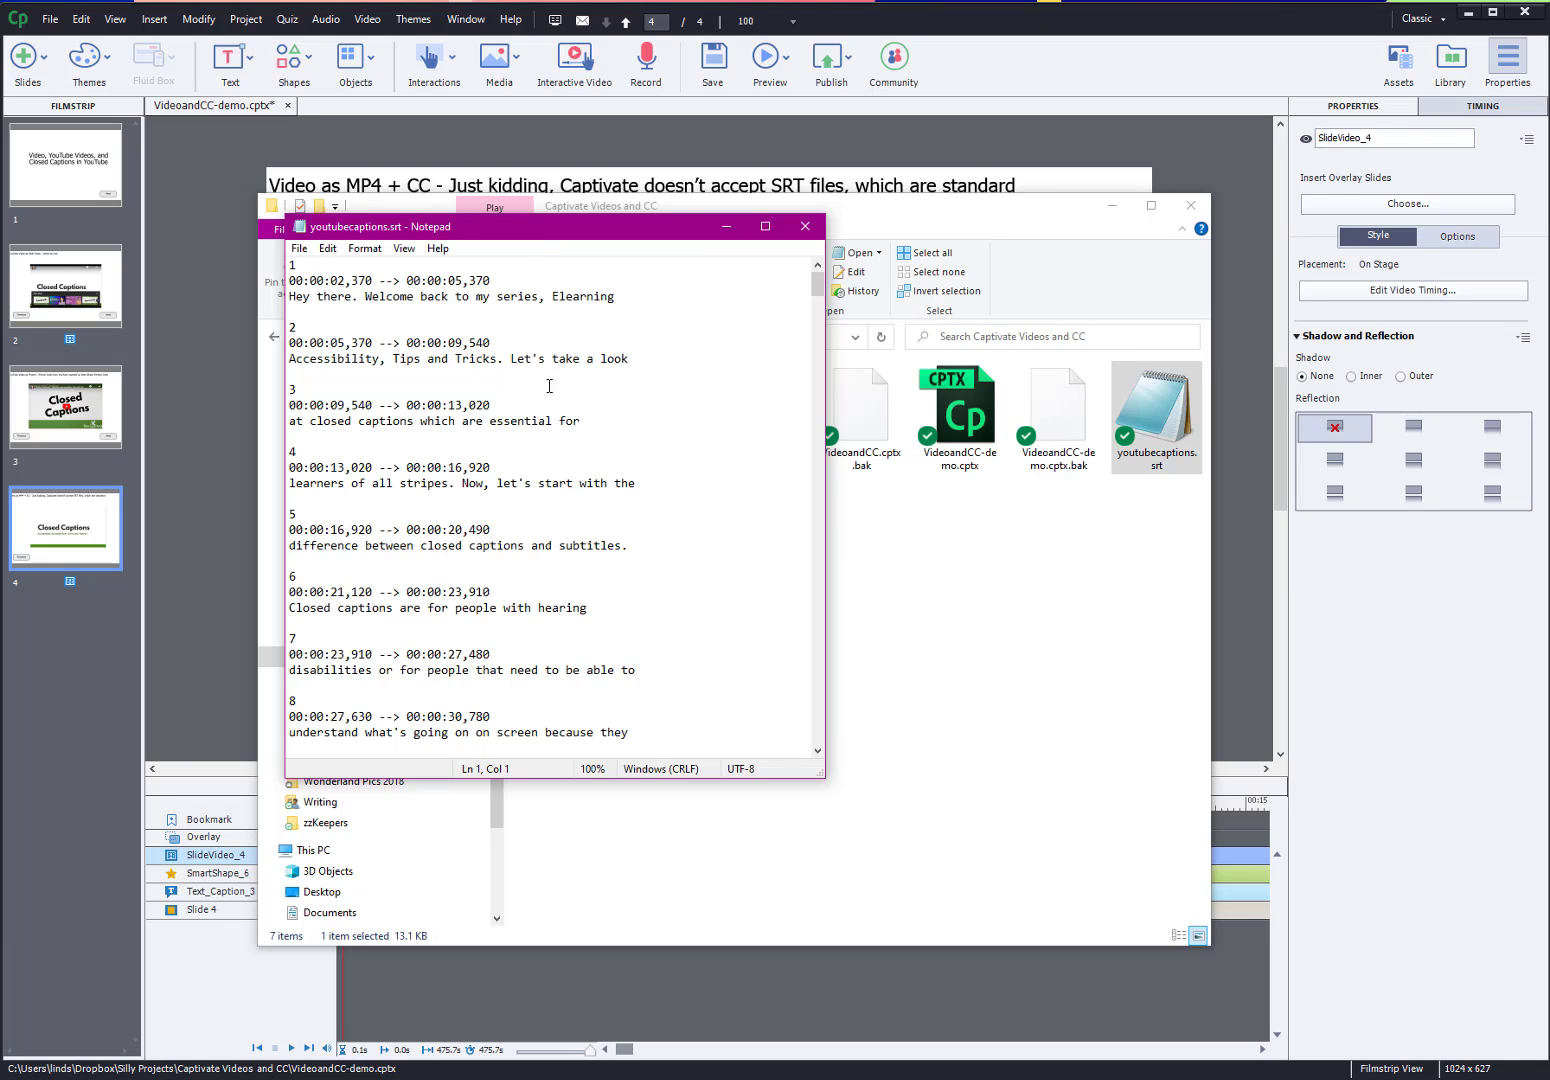
left_click(805, 226)
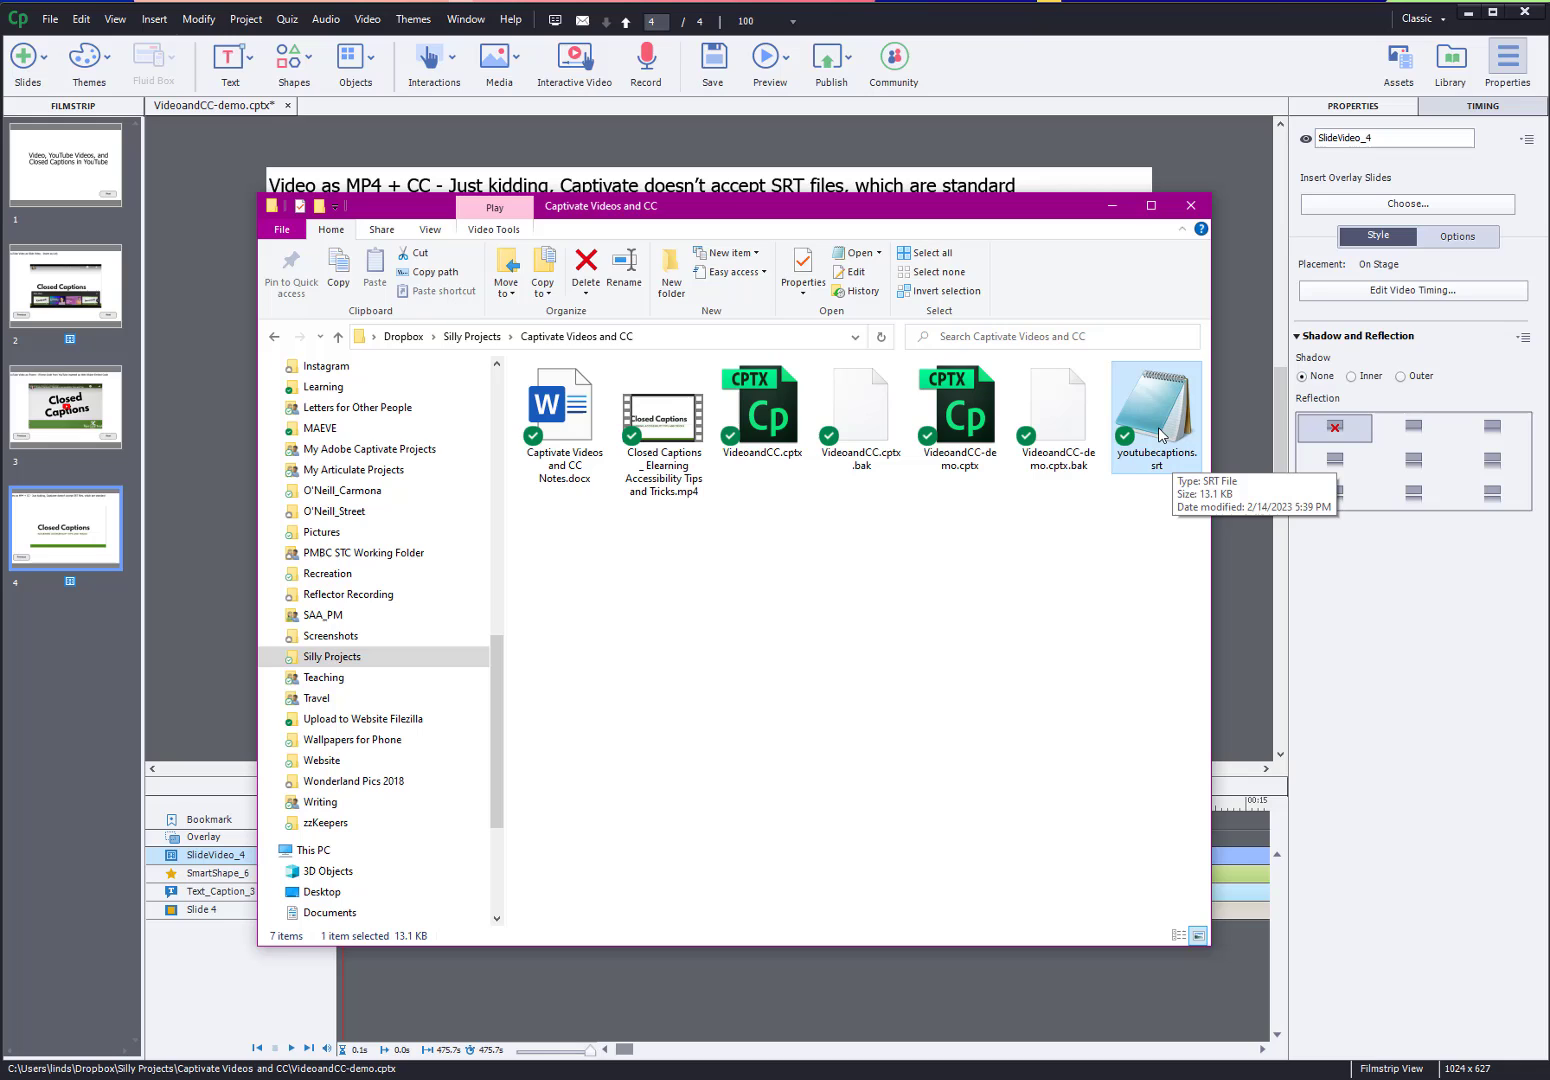
left_click(1238, 395)
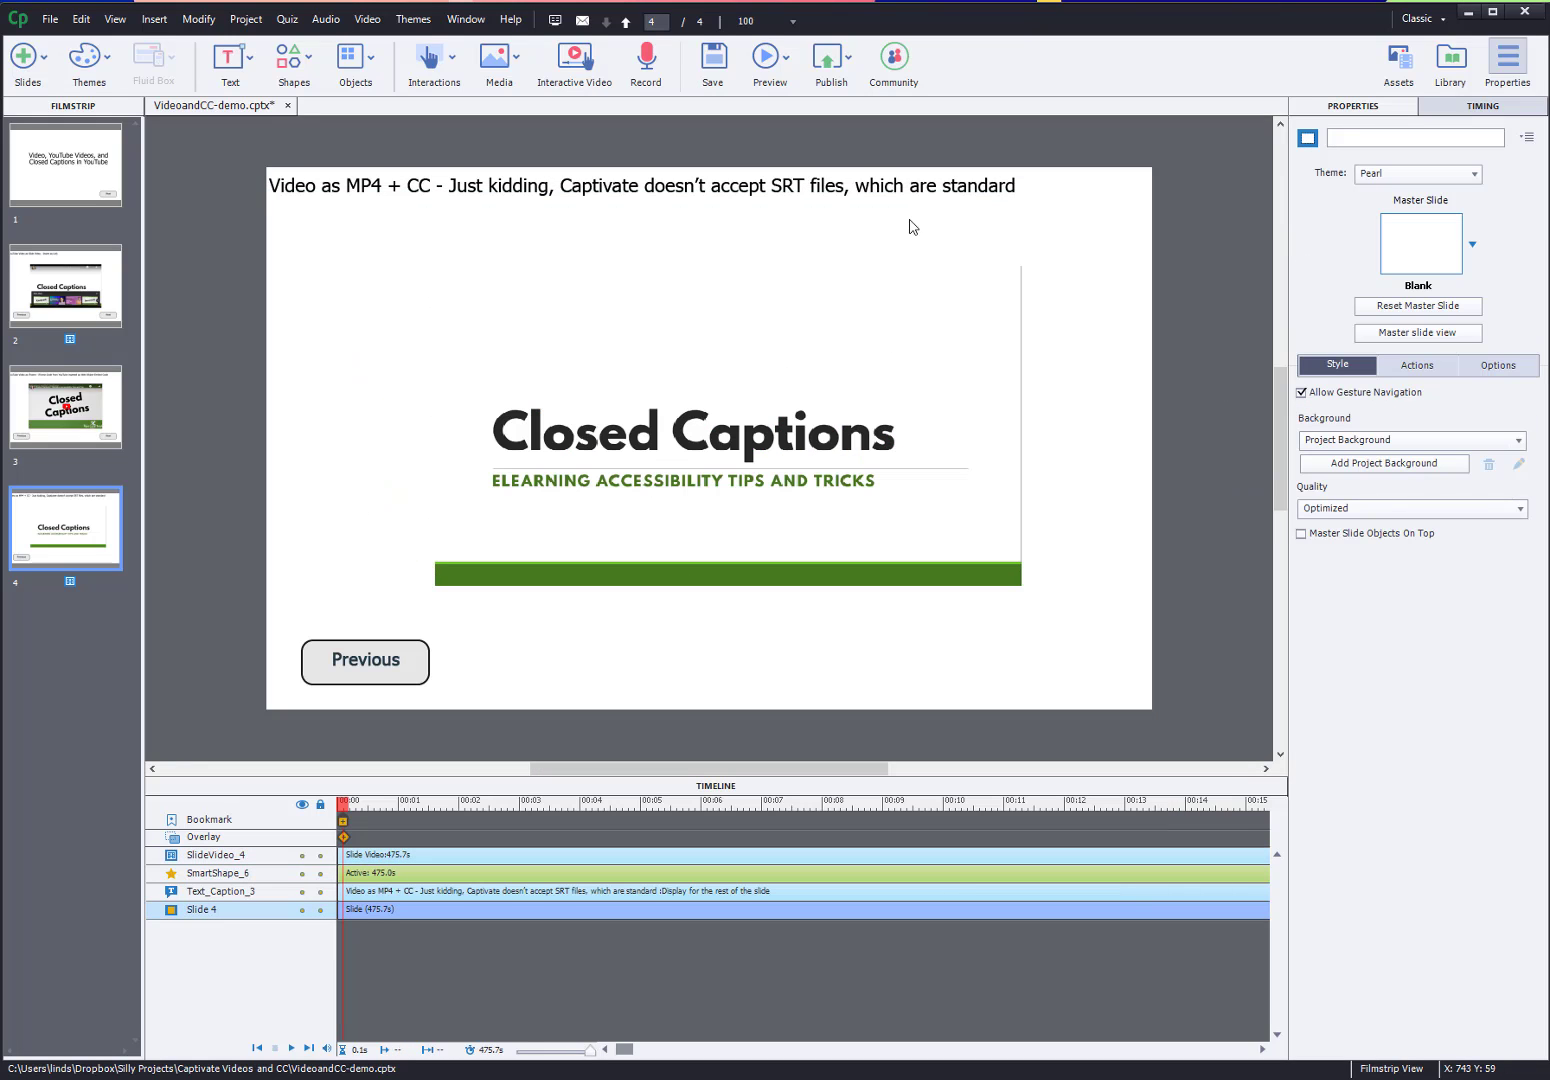
Open Video Management and edit timing for slide 4's Closed Captions video
left_click(693, 352)
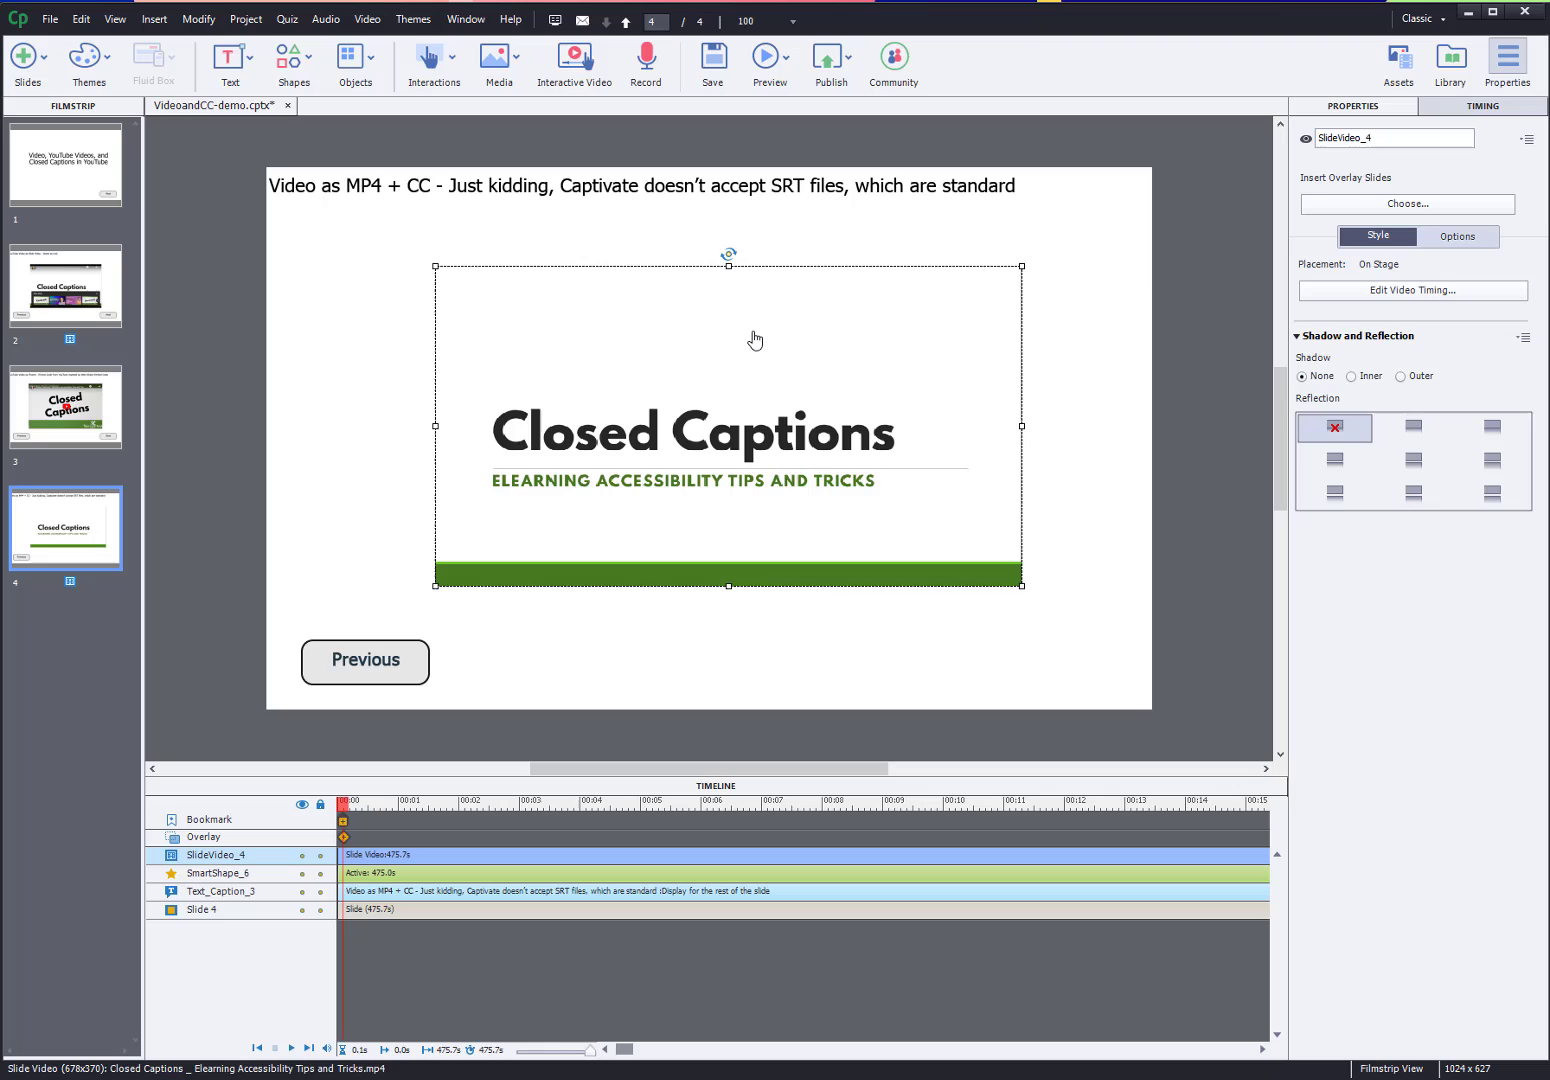
right_click(755, 341)
left_click(682, 316)
left_click(369, 21)
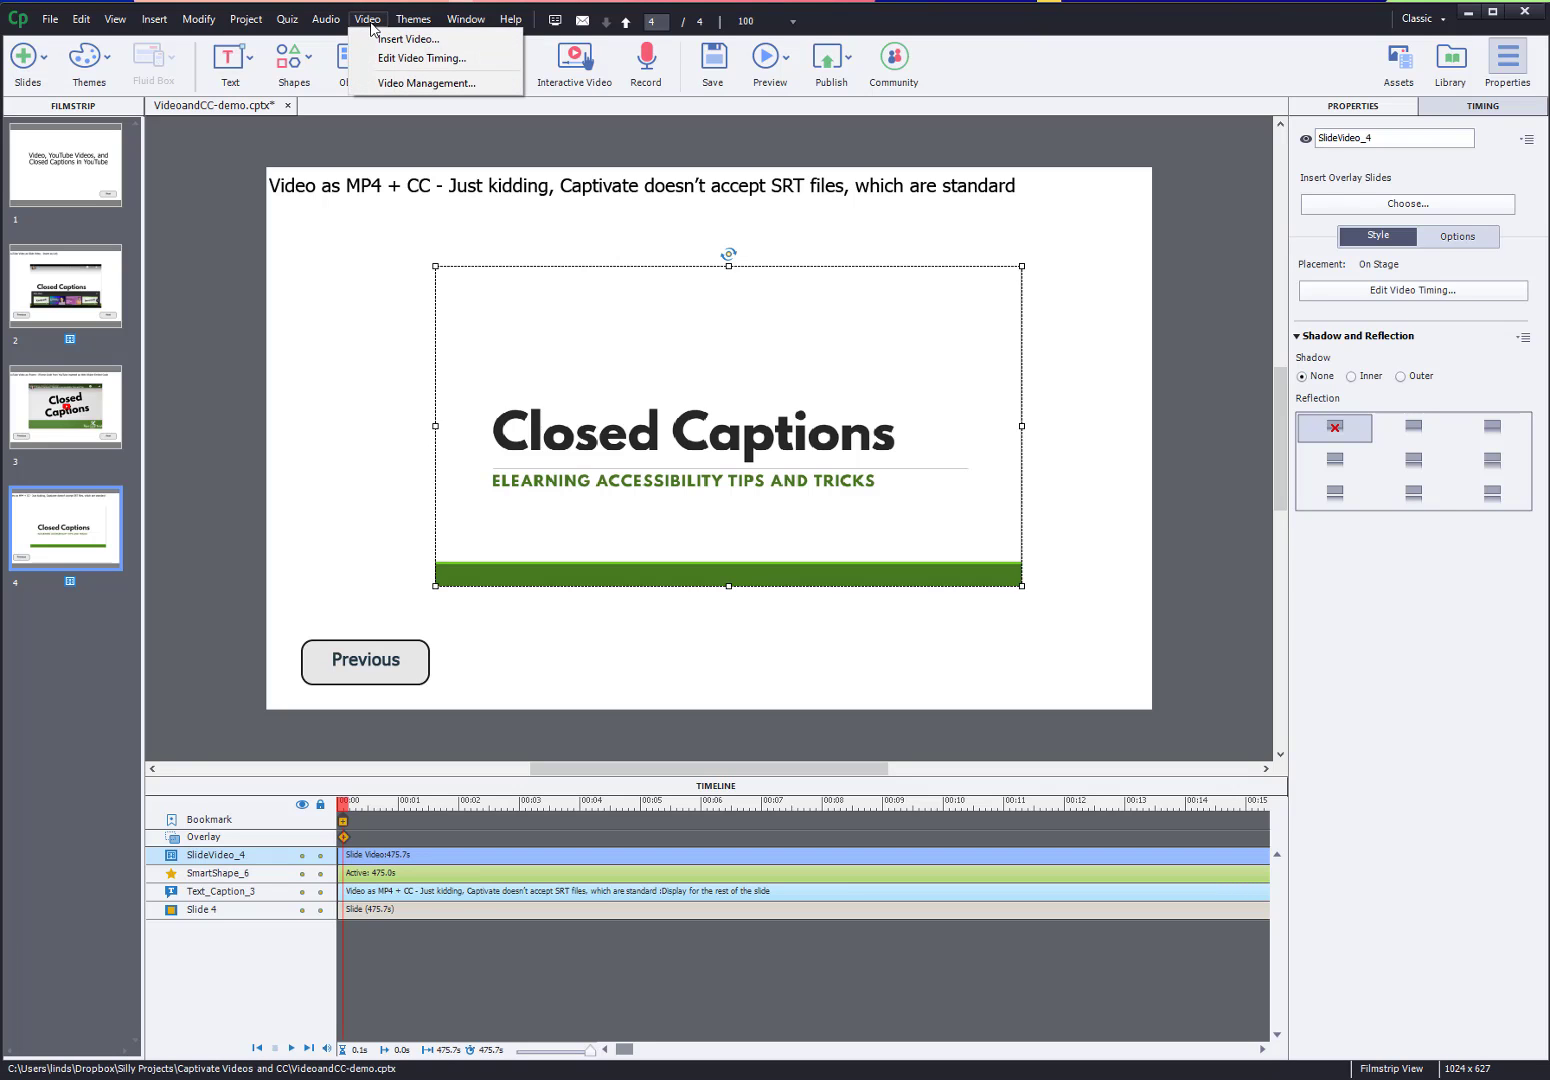
left_click(416, 84)
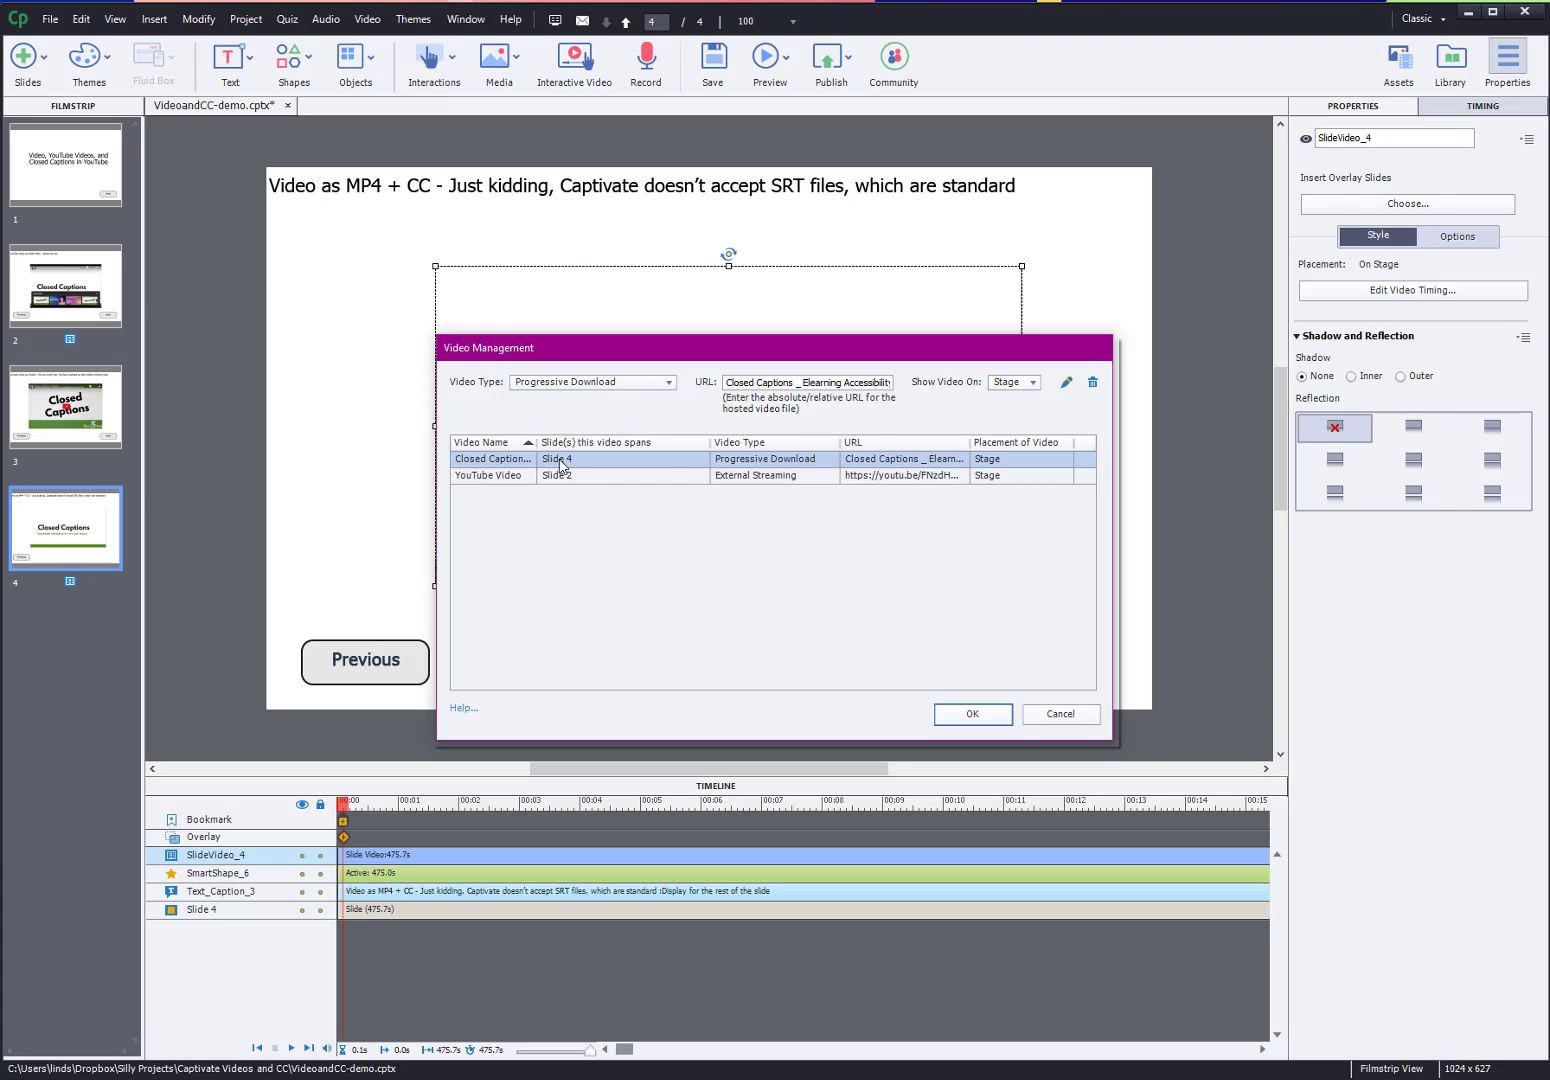
left_click(801, 462)
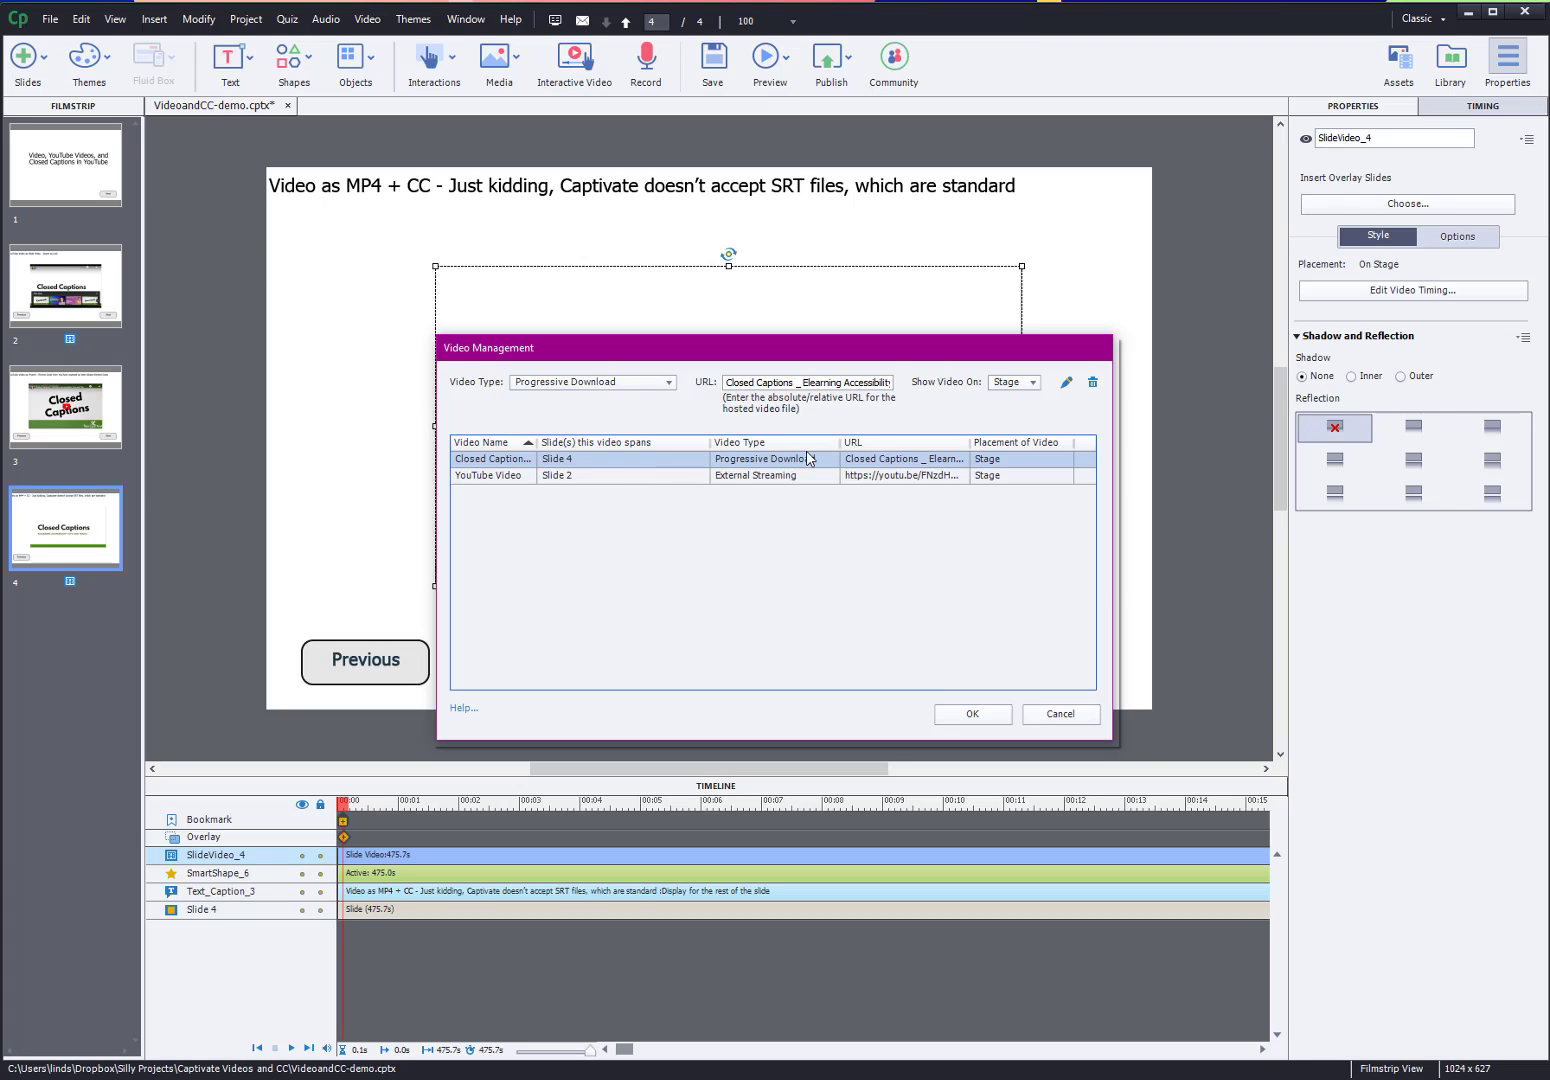
left_click(1066, 383)
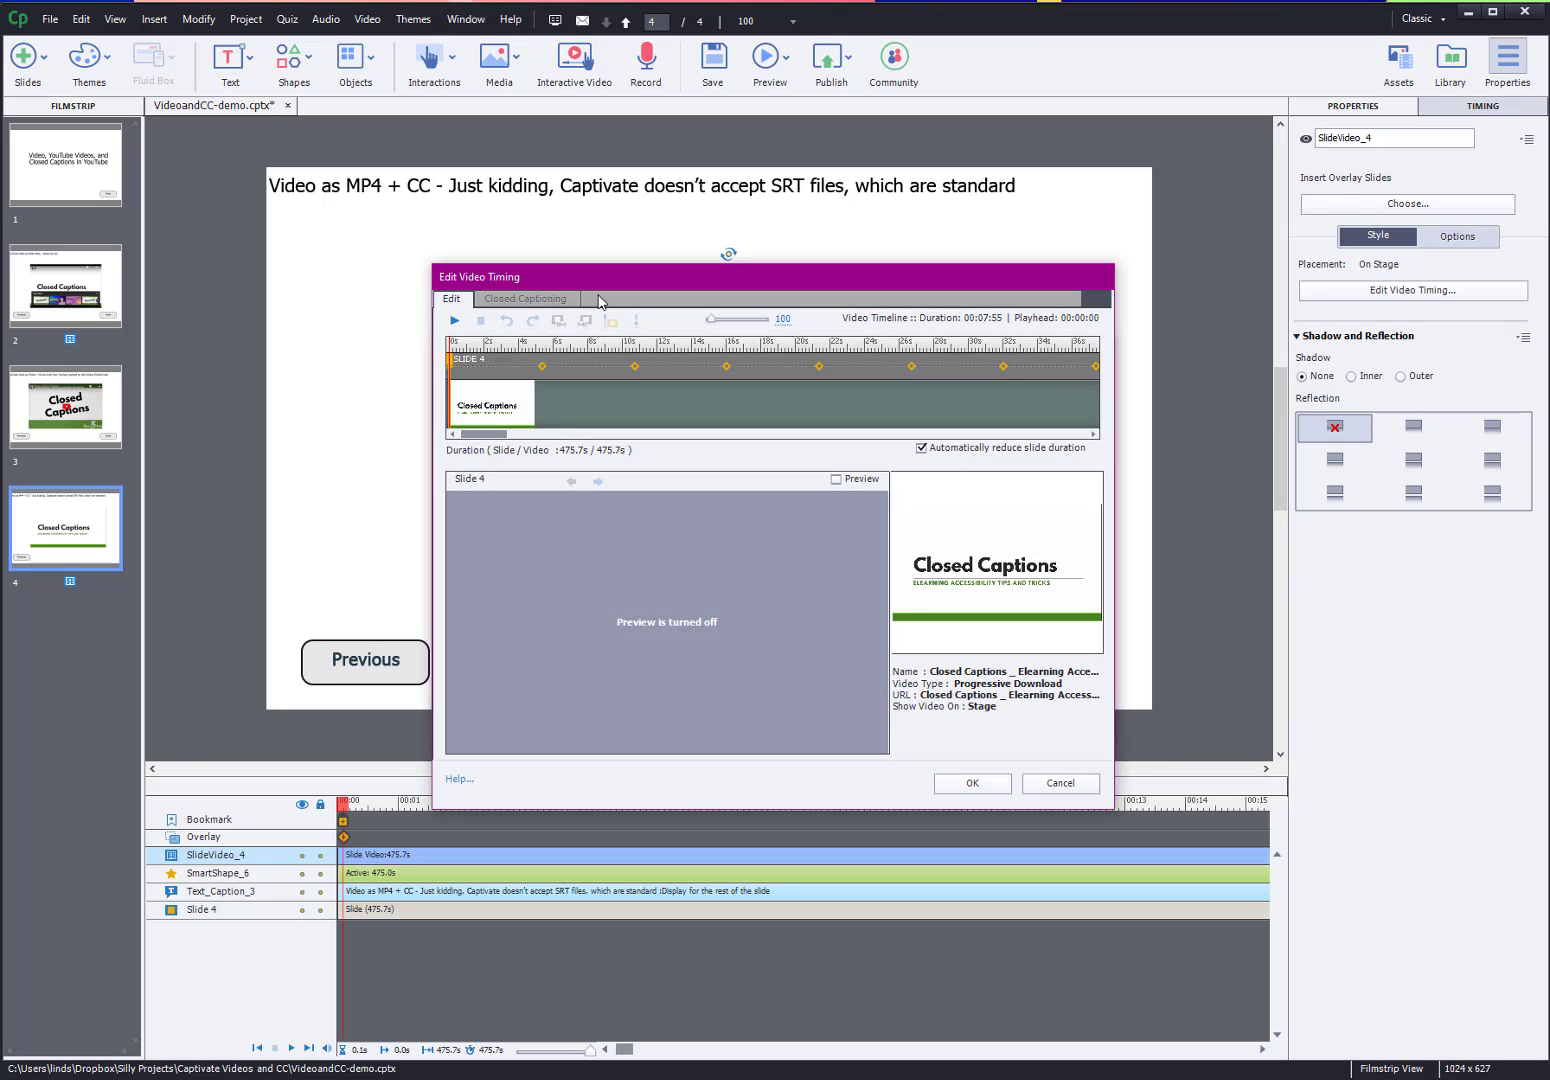
In Closed Captioning, edit caption text, add a second row, and jump to keyframes 5.4s and 10.7s
left_click(528, 302)
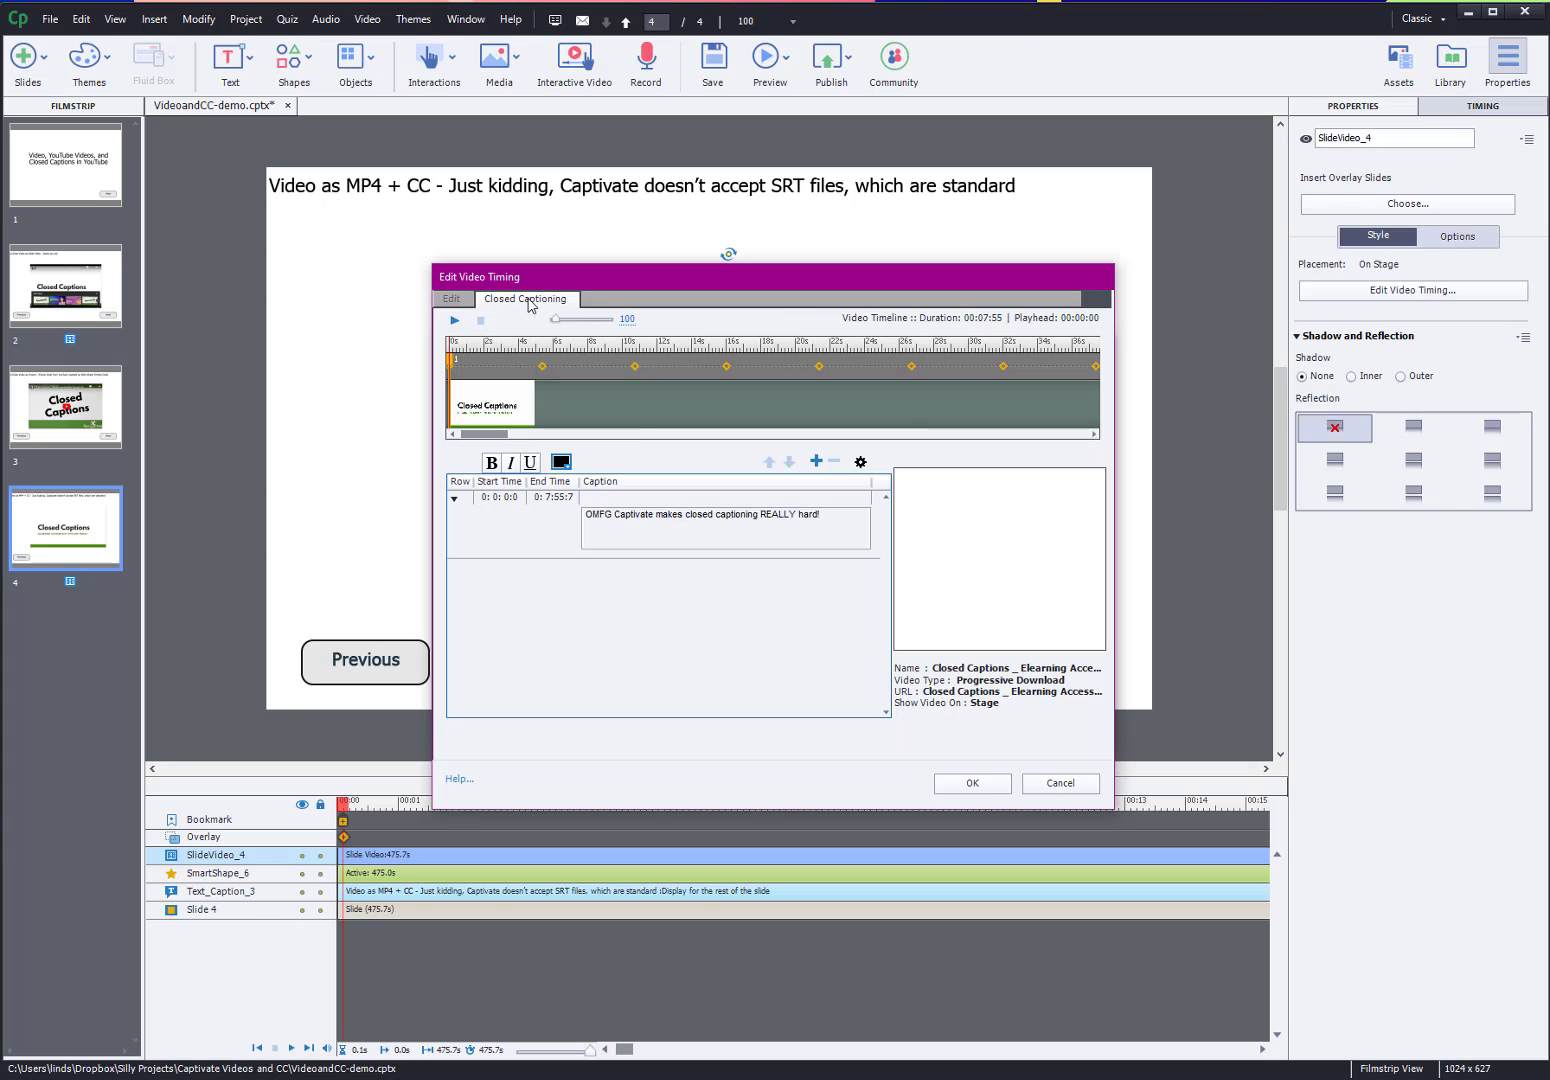
left_click(826, 516)
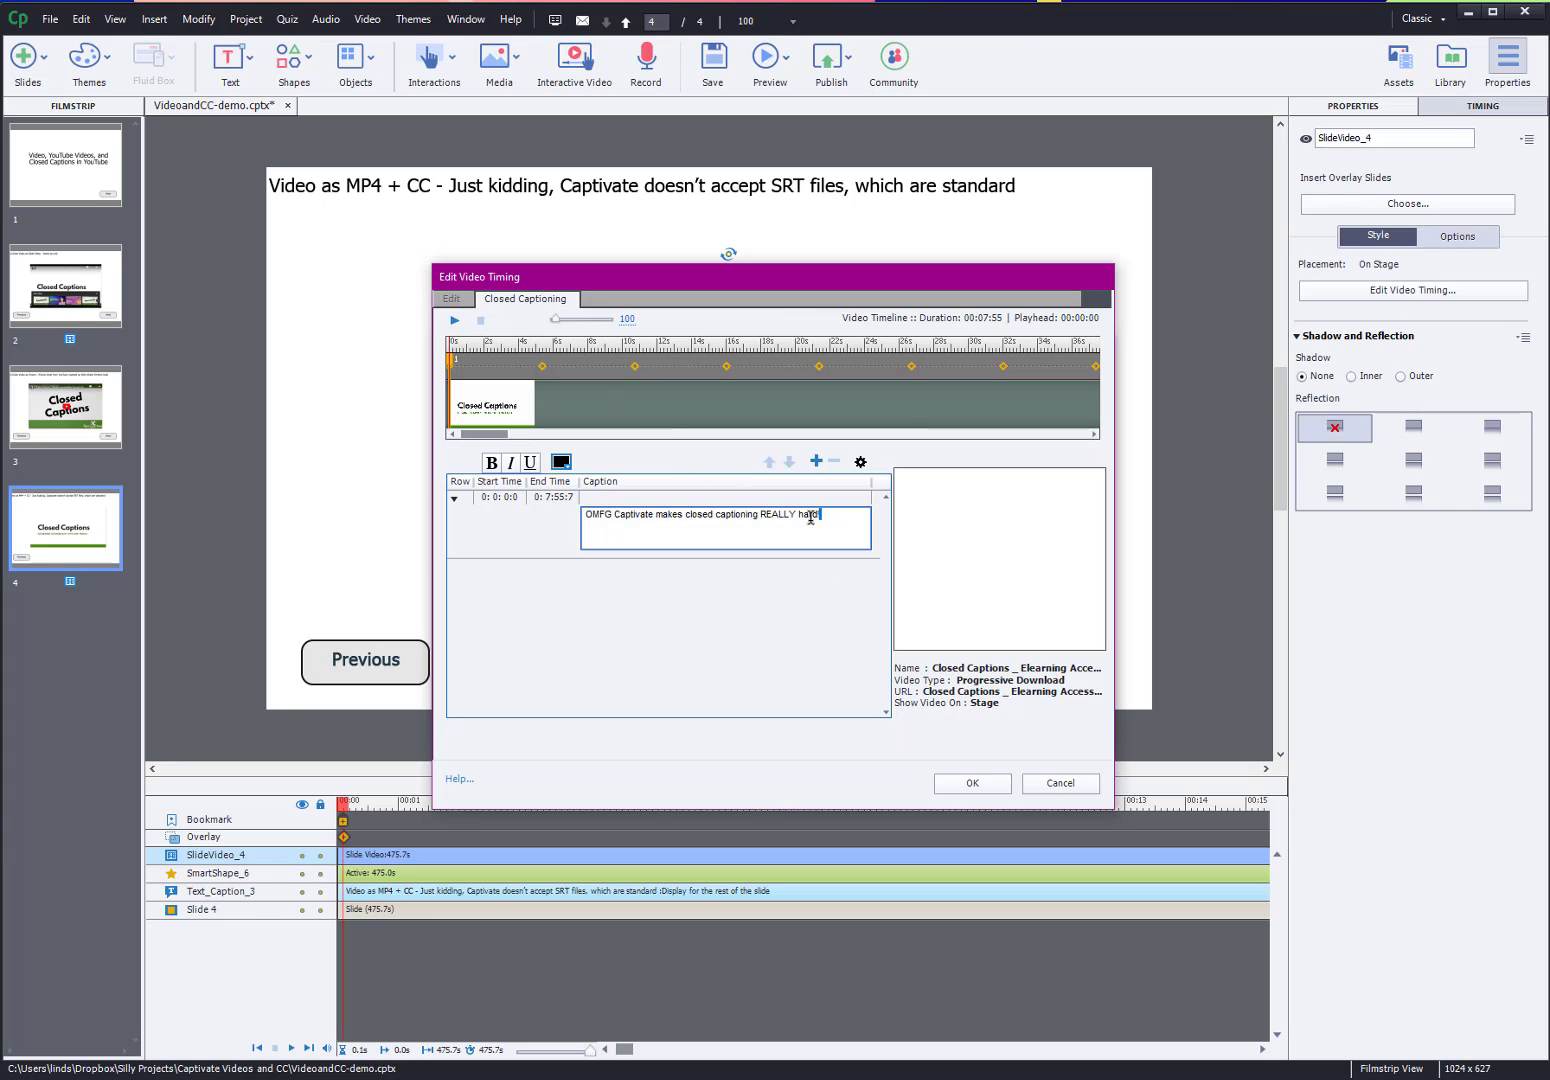
left_click_drag(822, 514, 586, 516)
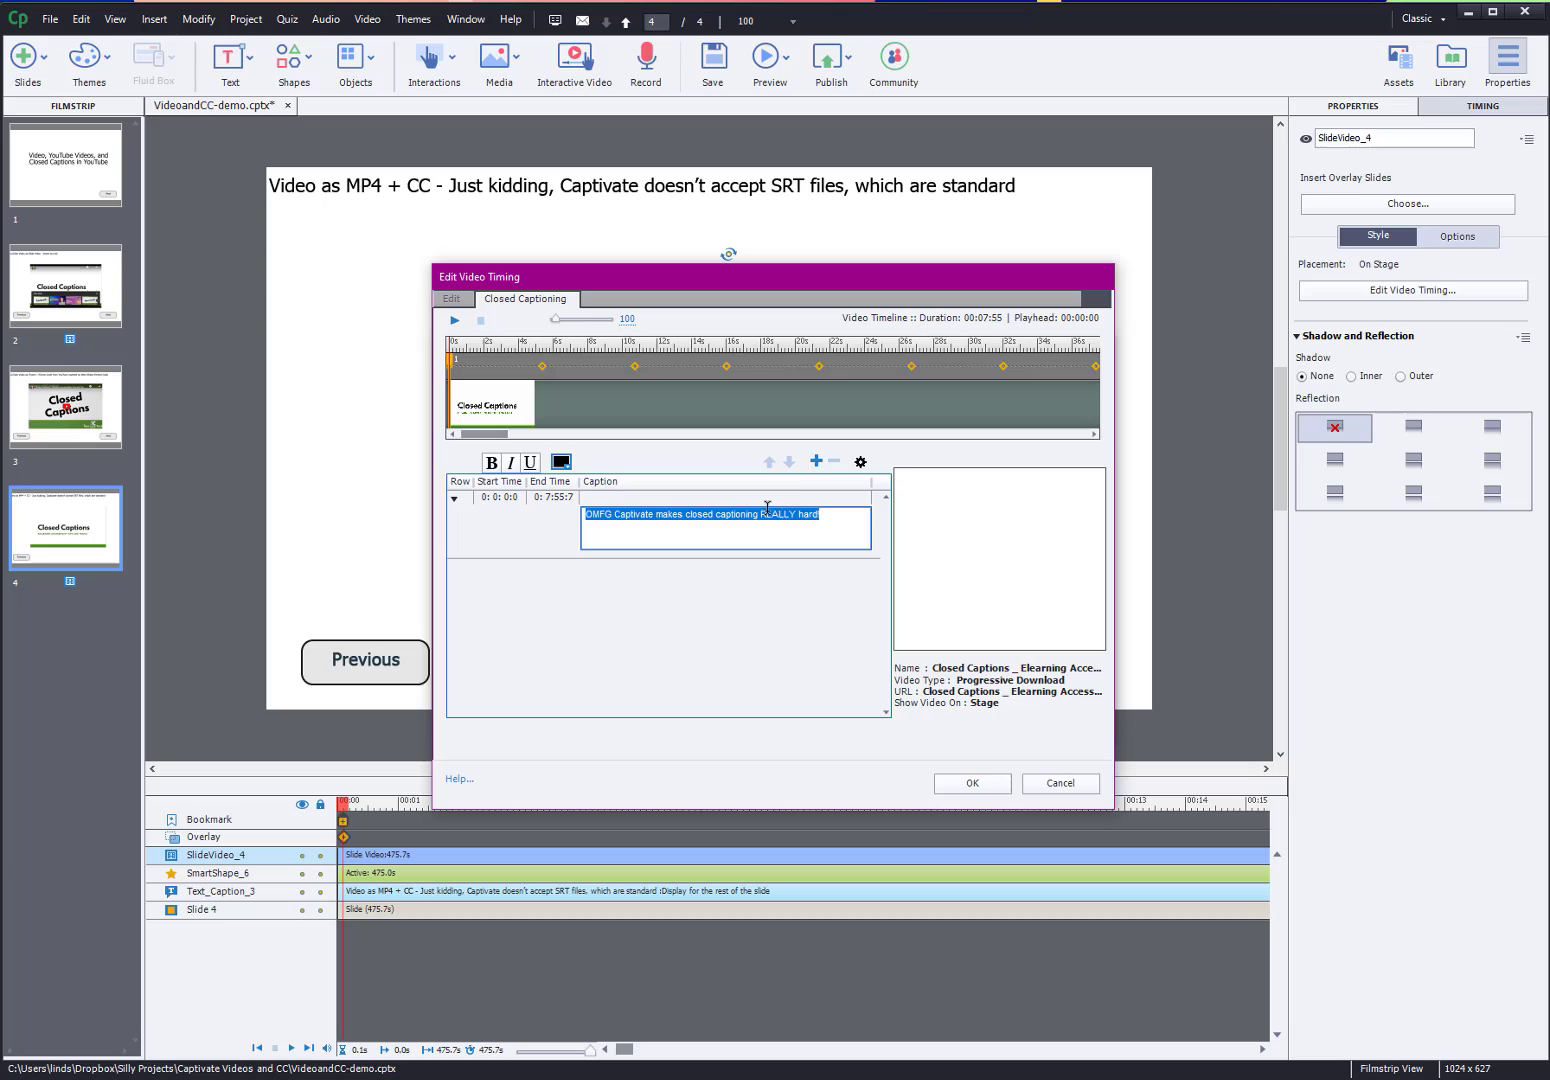
left_click(817, 462)
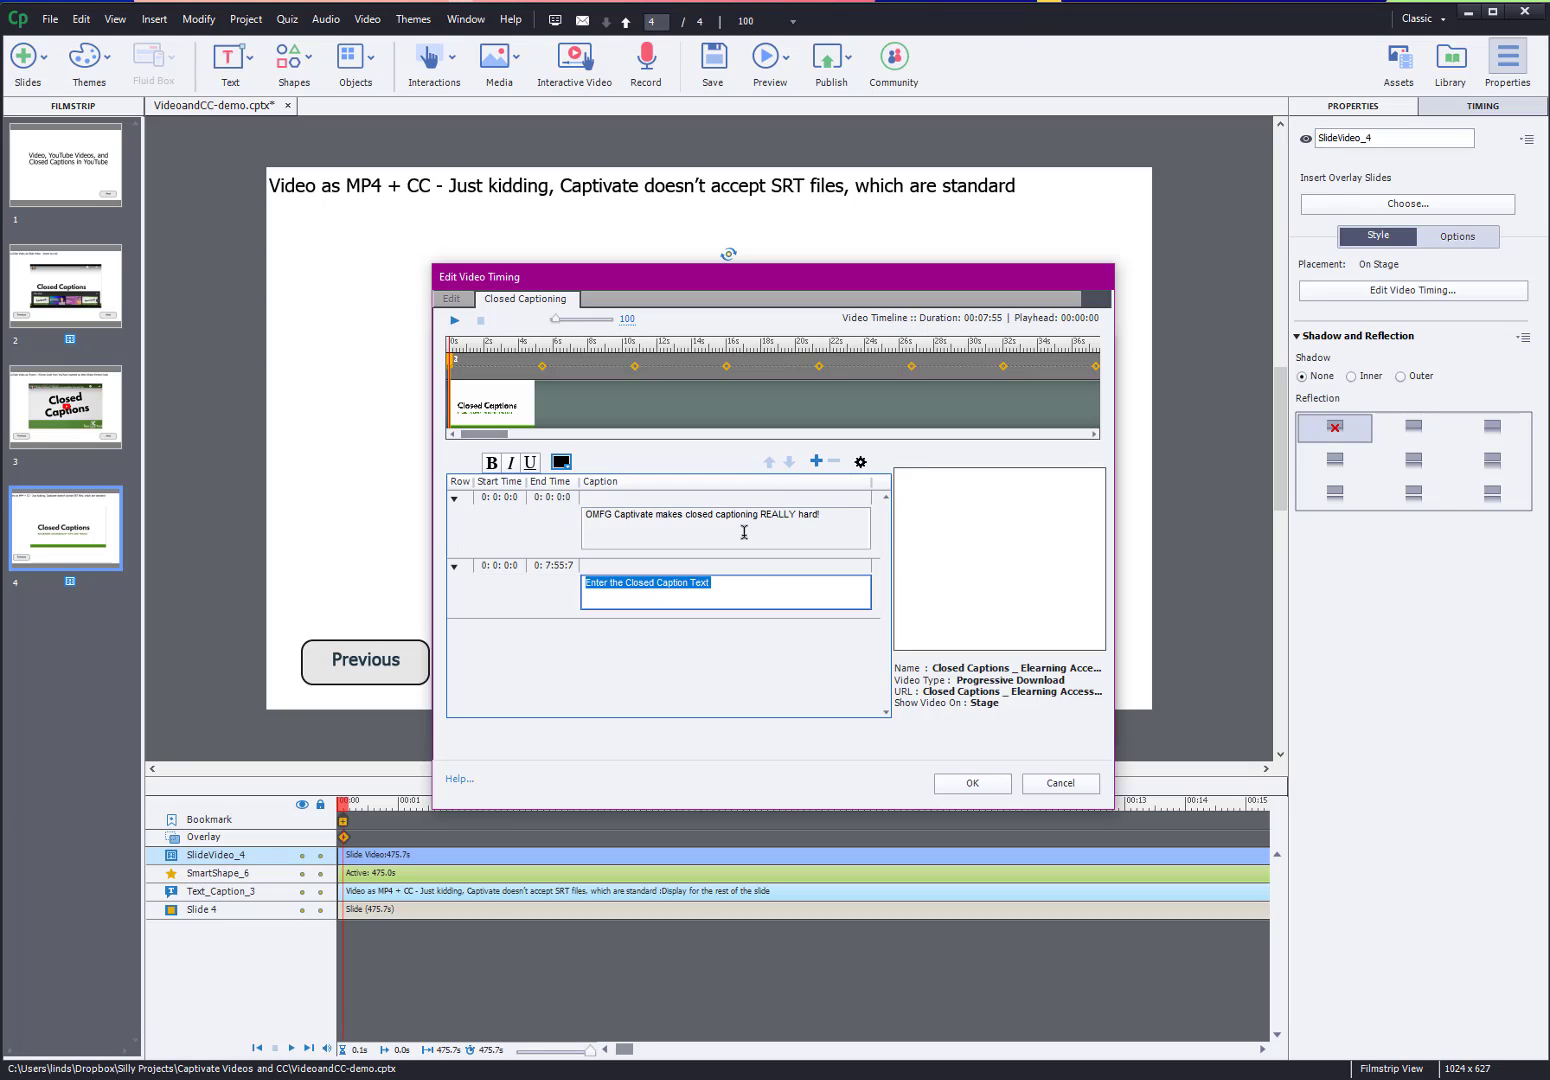
left_click(490, 500)
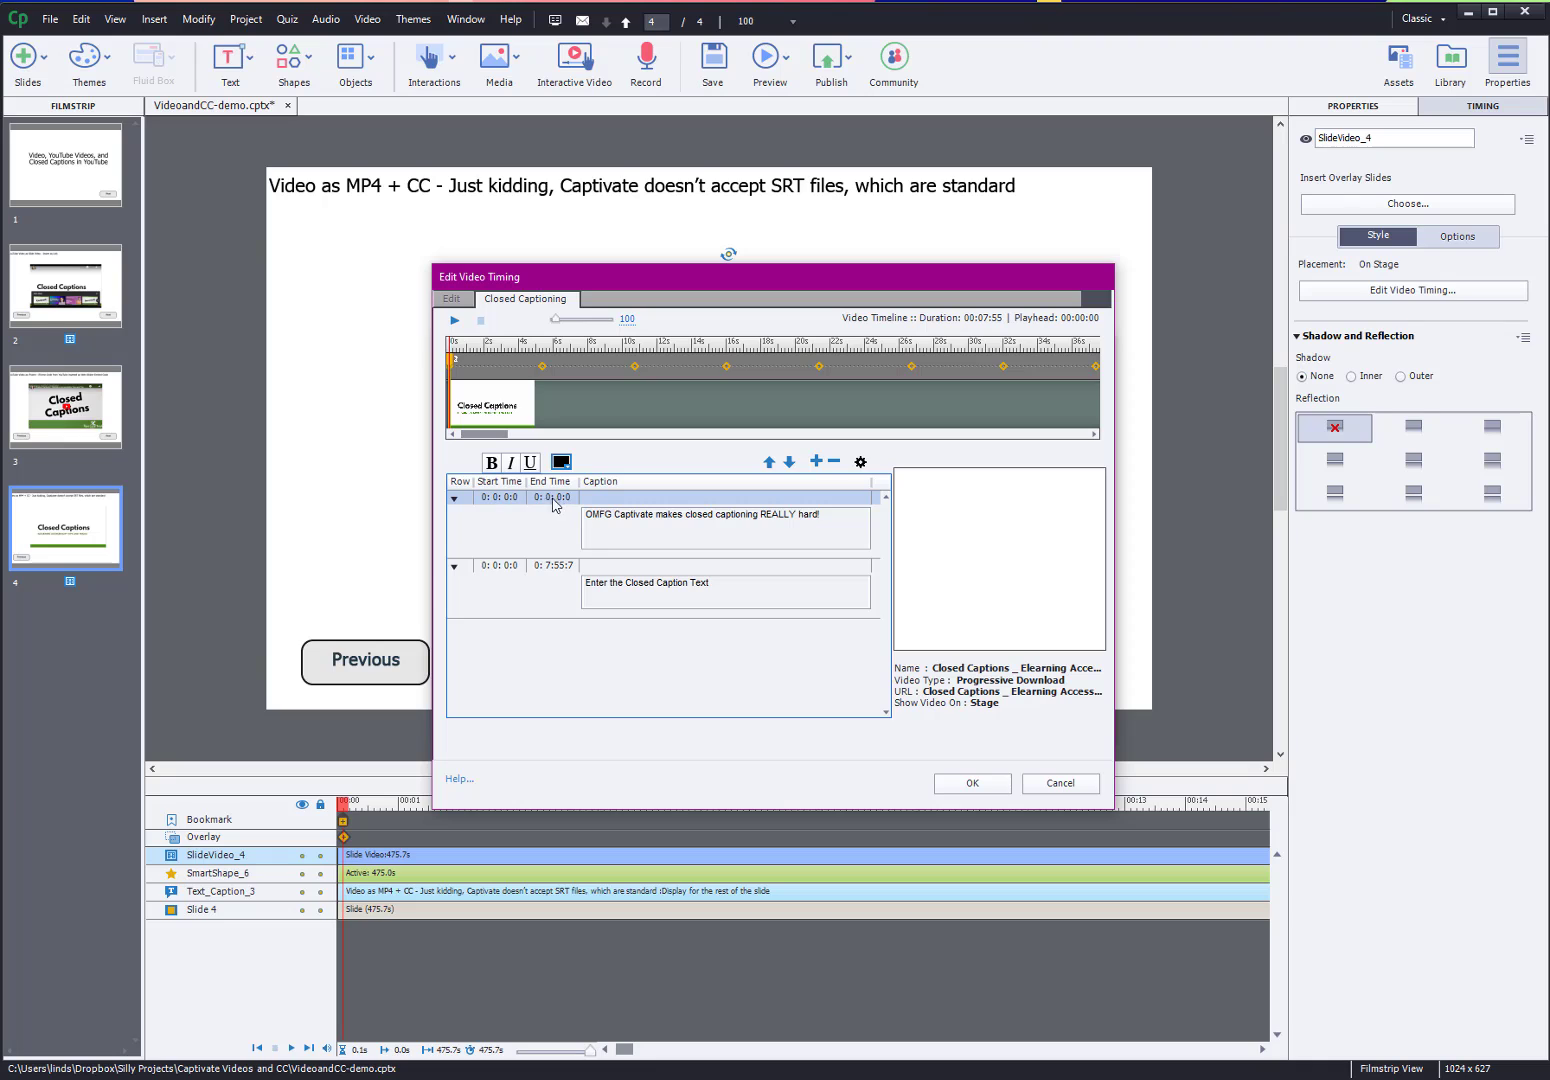
left_click(558, 568)
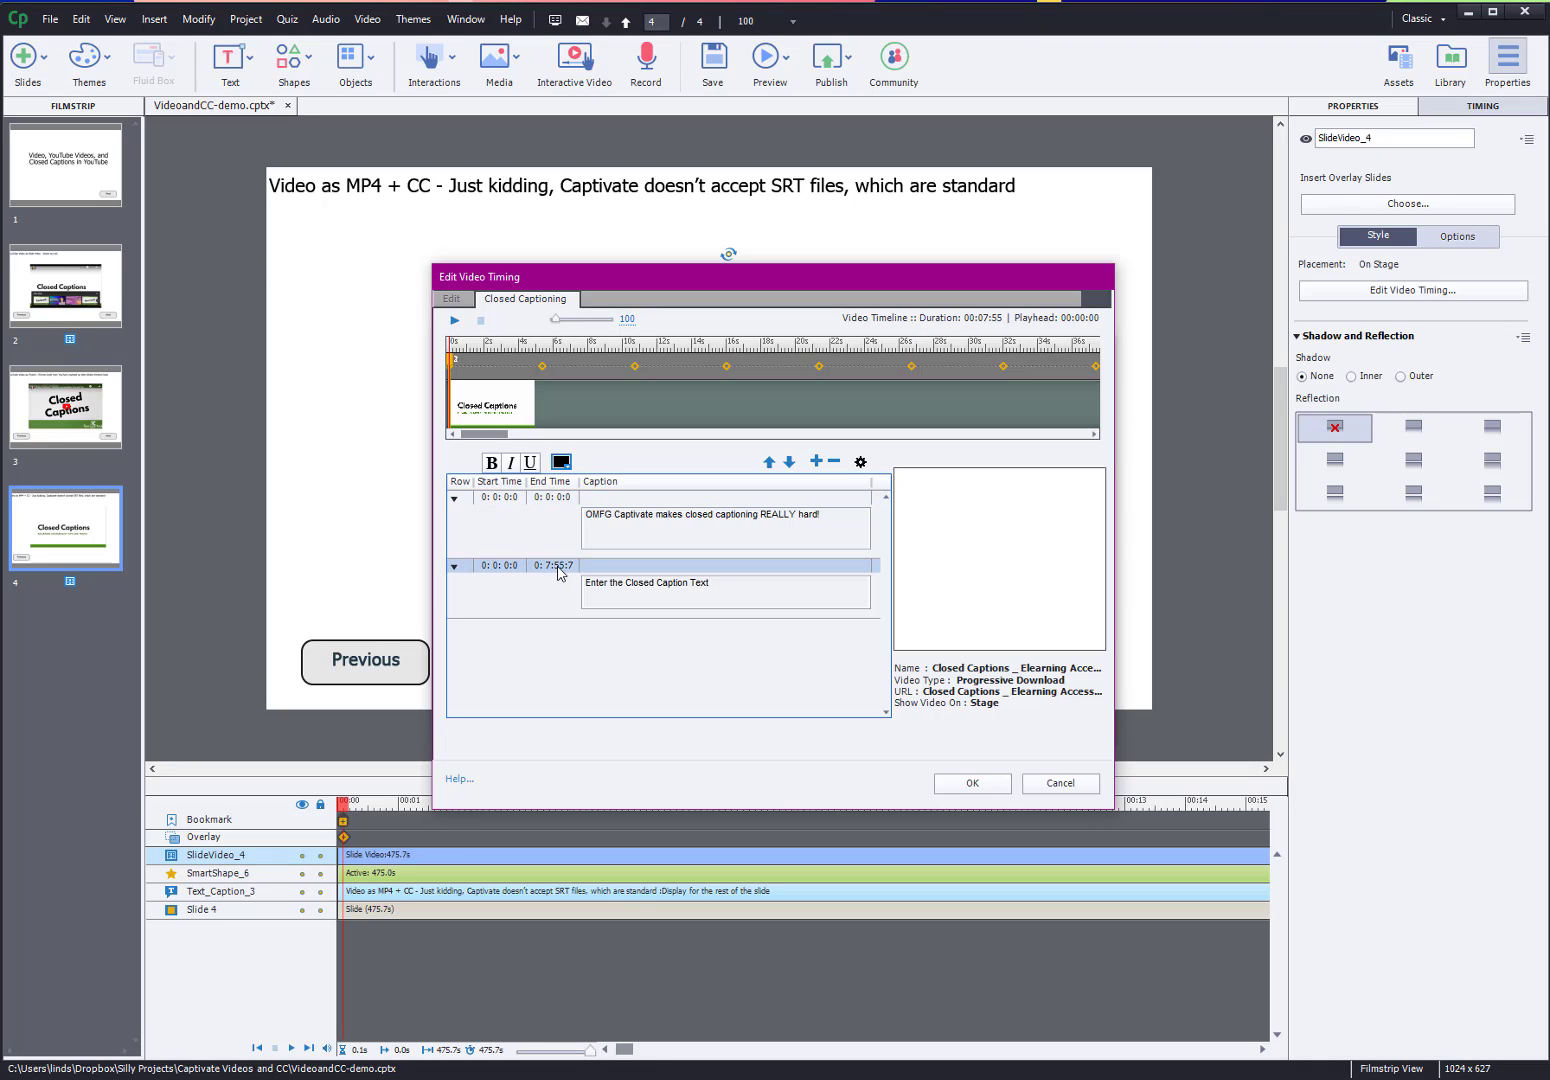
left_click(542, 367)
left_click(634, 367)
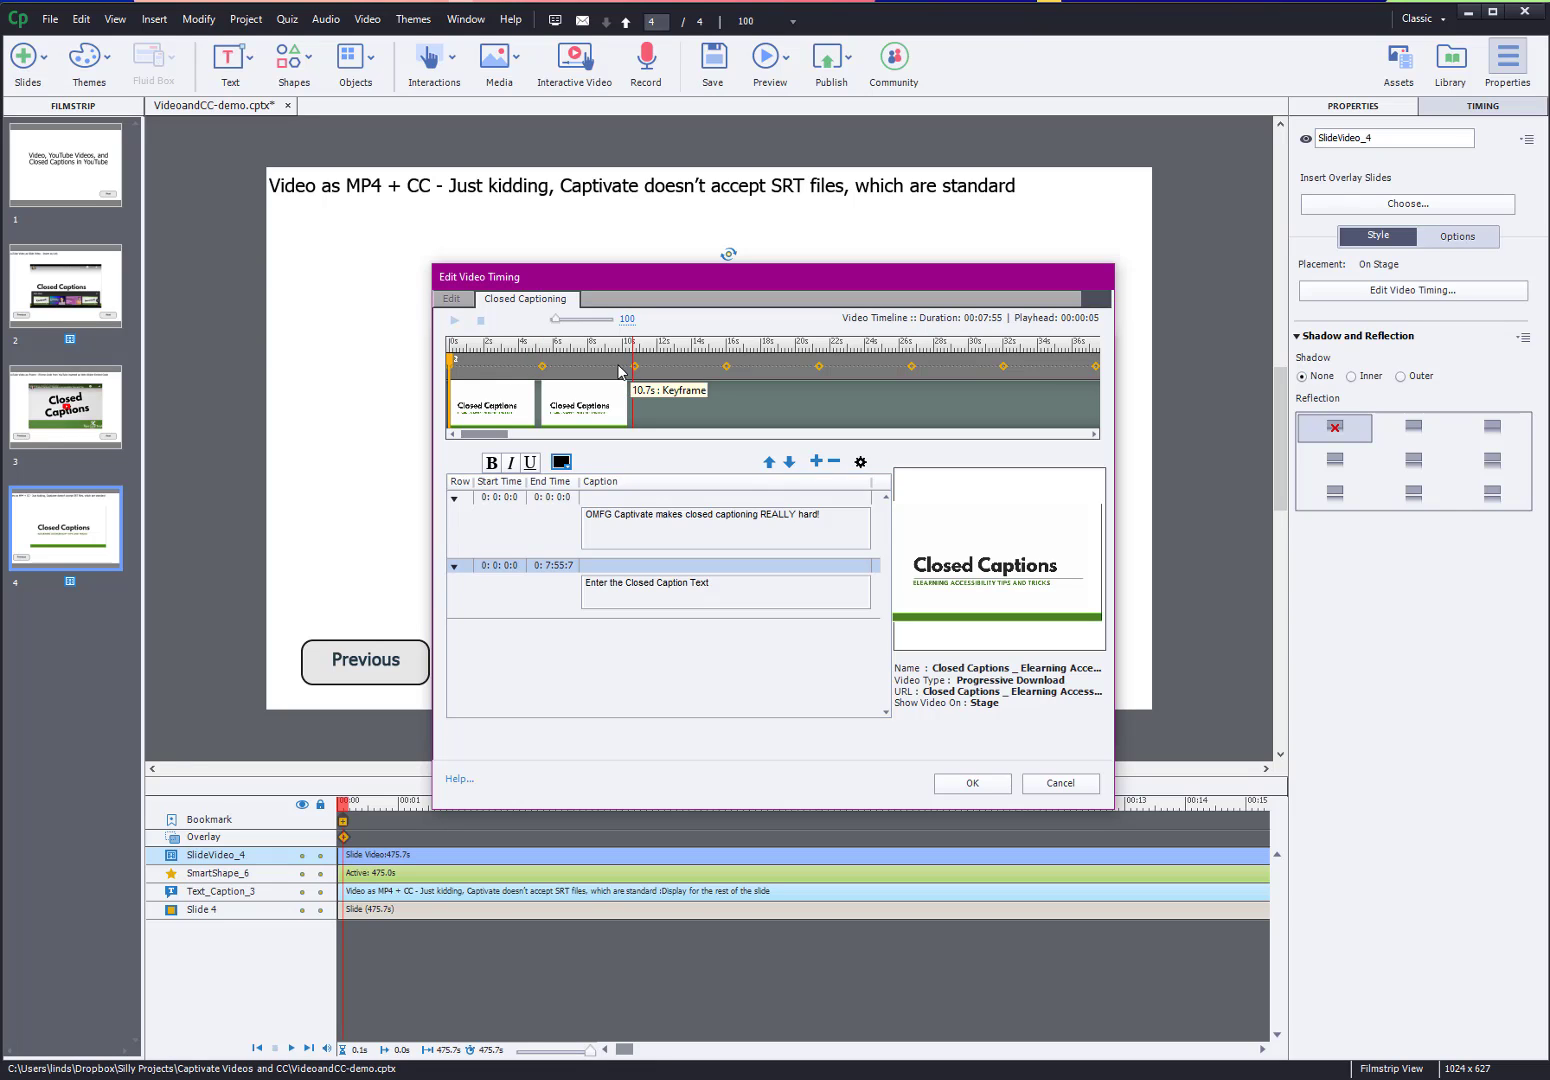
triple_click(734, 511)
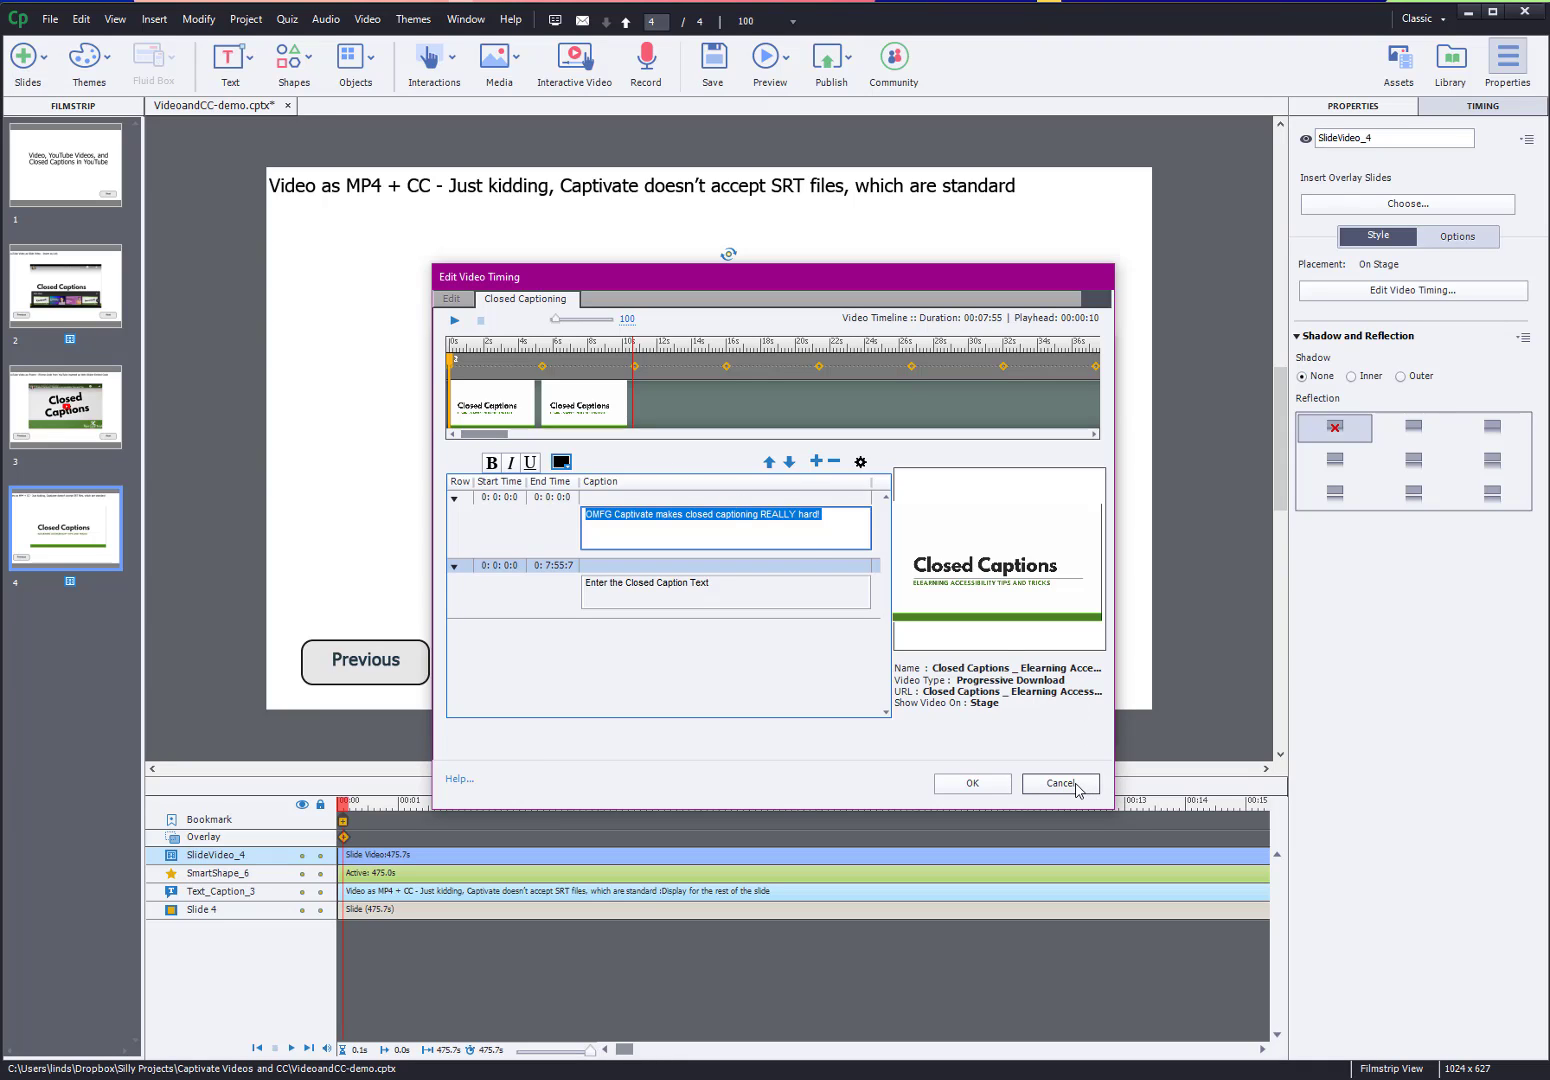
Discard the caption edits and close Video Management
left_click(1077, 788)
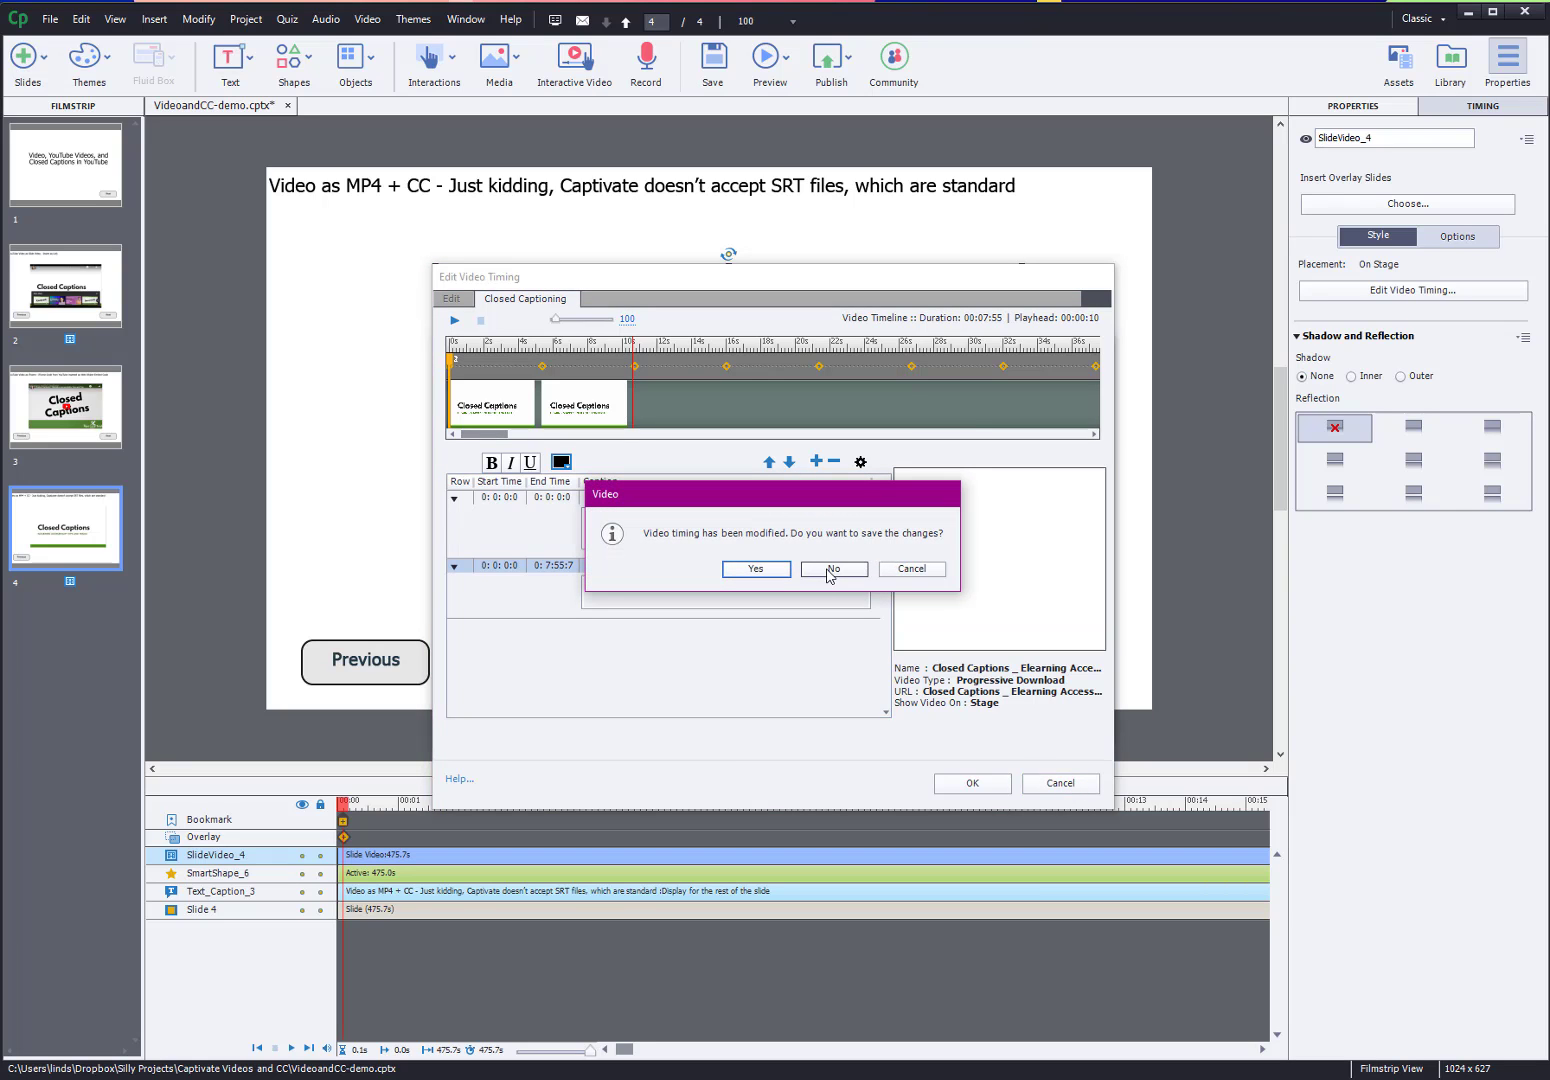
left_click(829, 572)
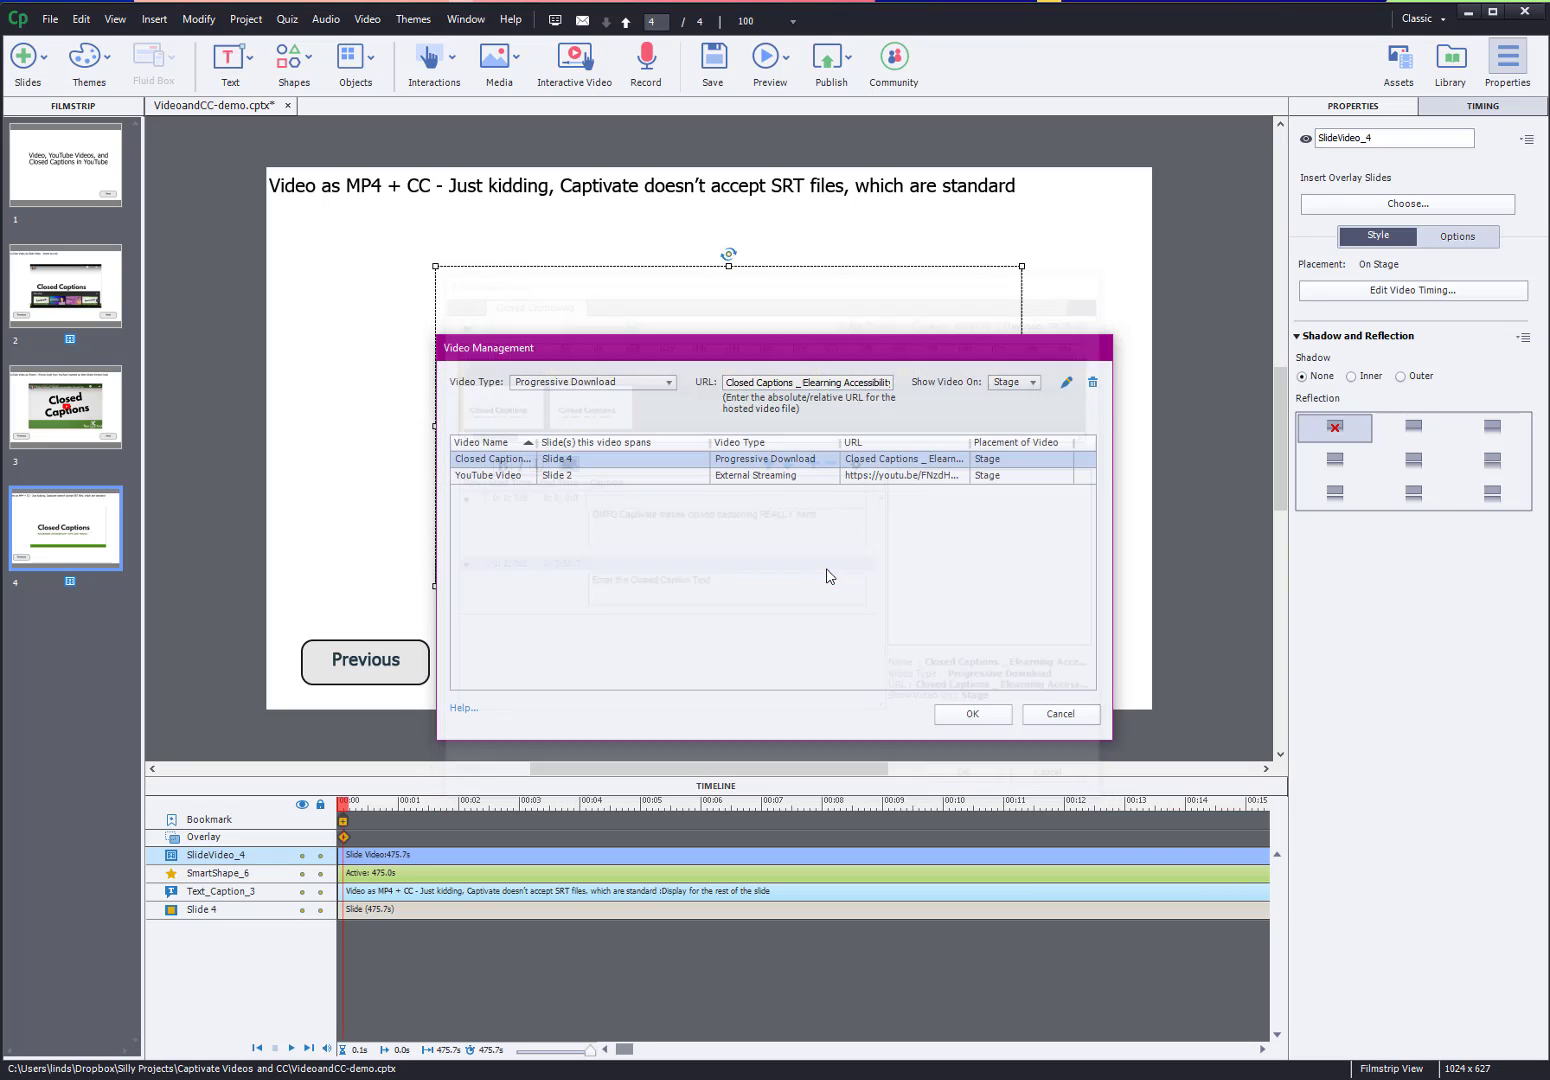
left_click(972, 715)
Confirm Closed Captioning in the playbar Skin Editor, then show slide 3's YouTube iFrame video
left_click(246, 19)
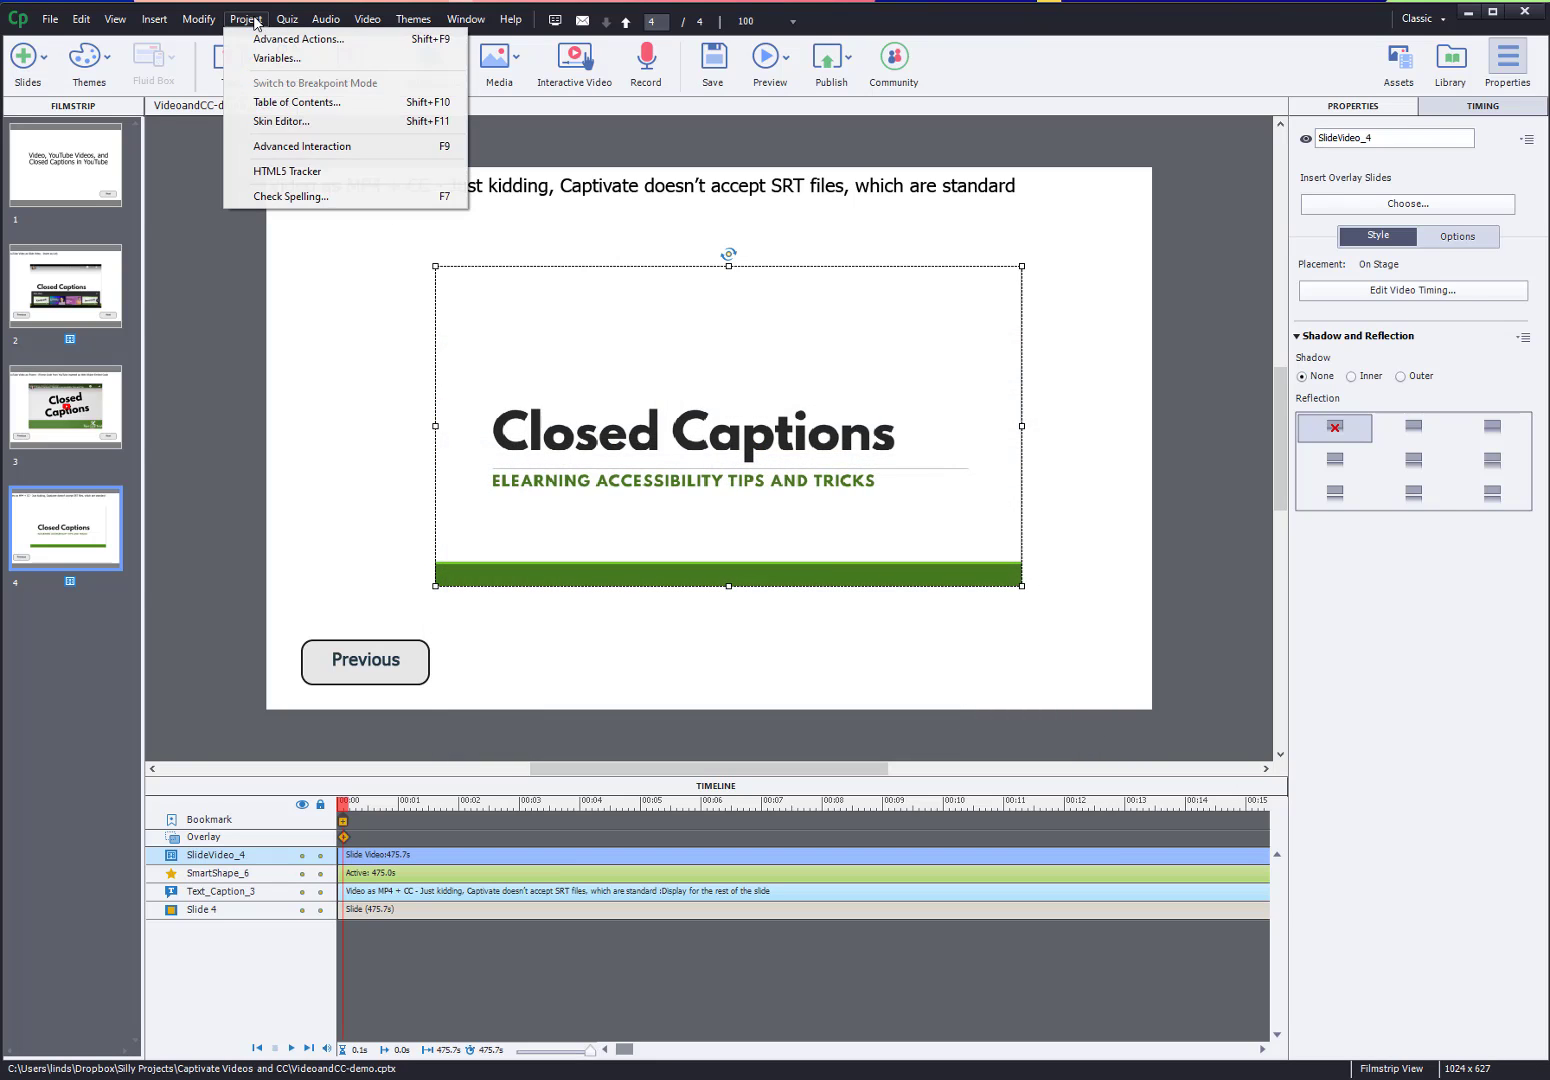
left_click(281, 121)
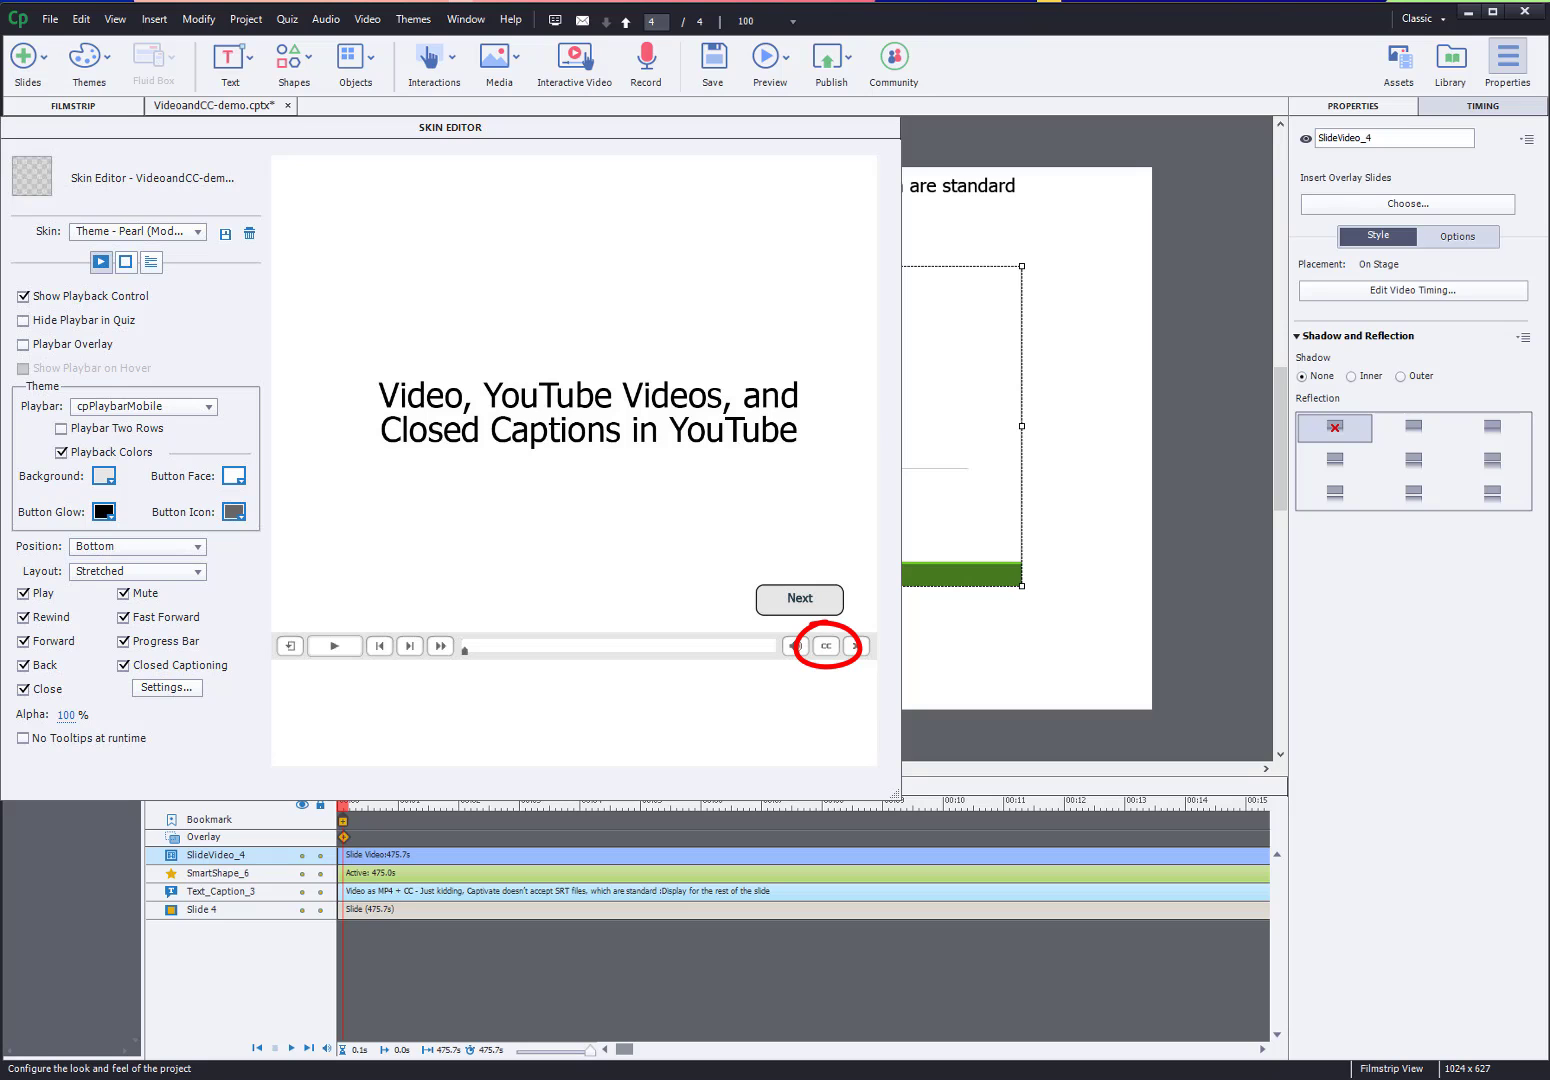
left_click(62, 382)
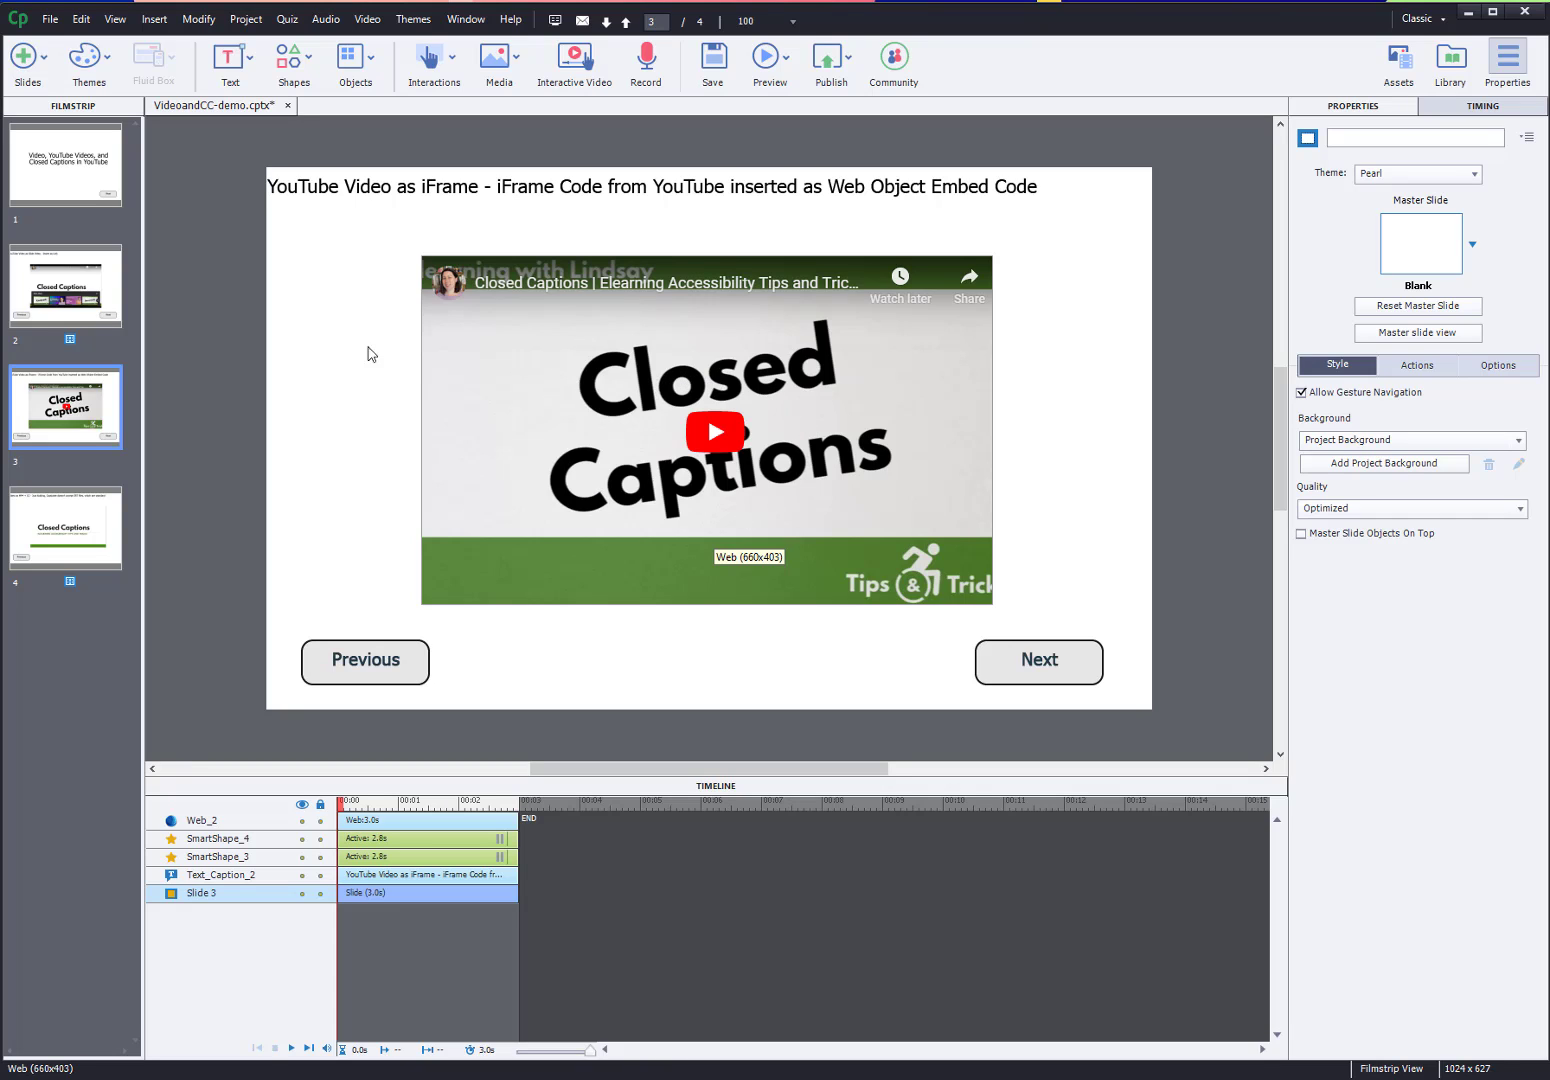
left_click(104, 292)
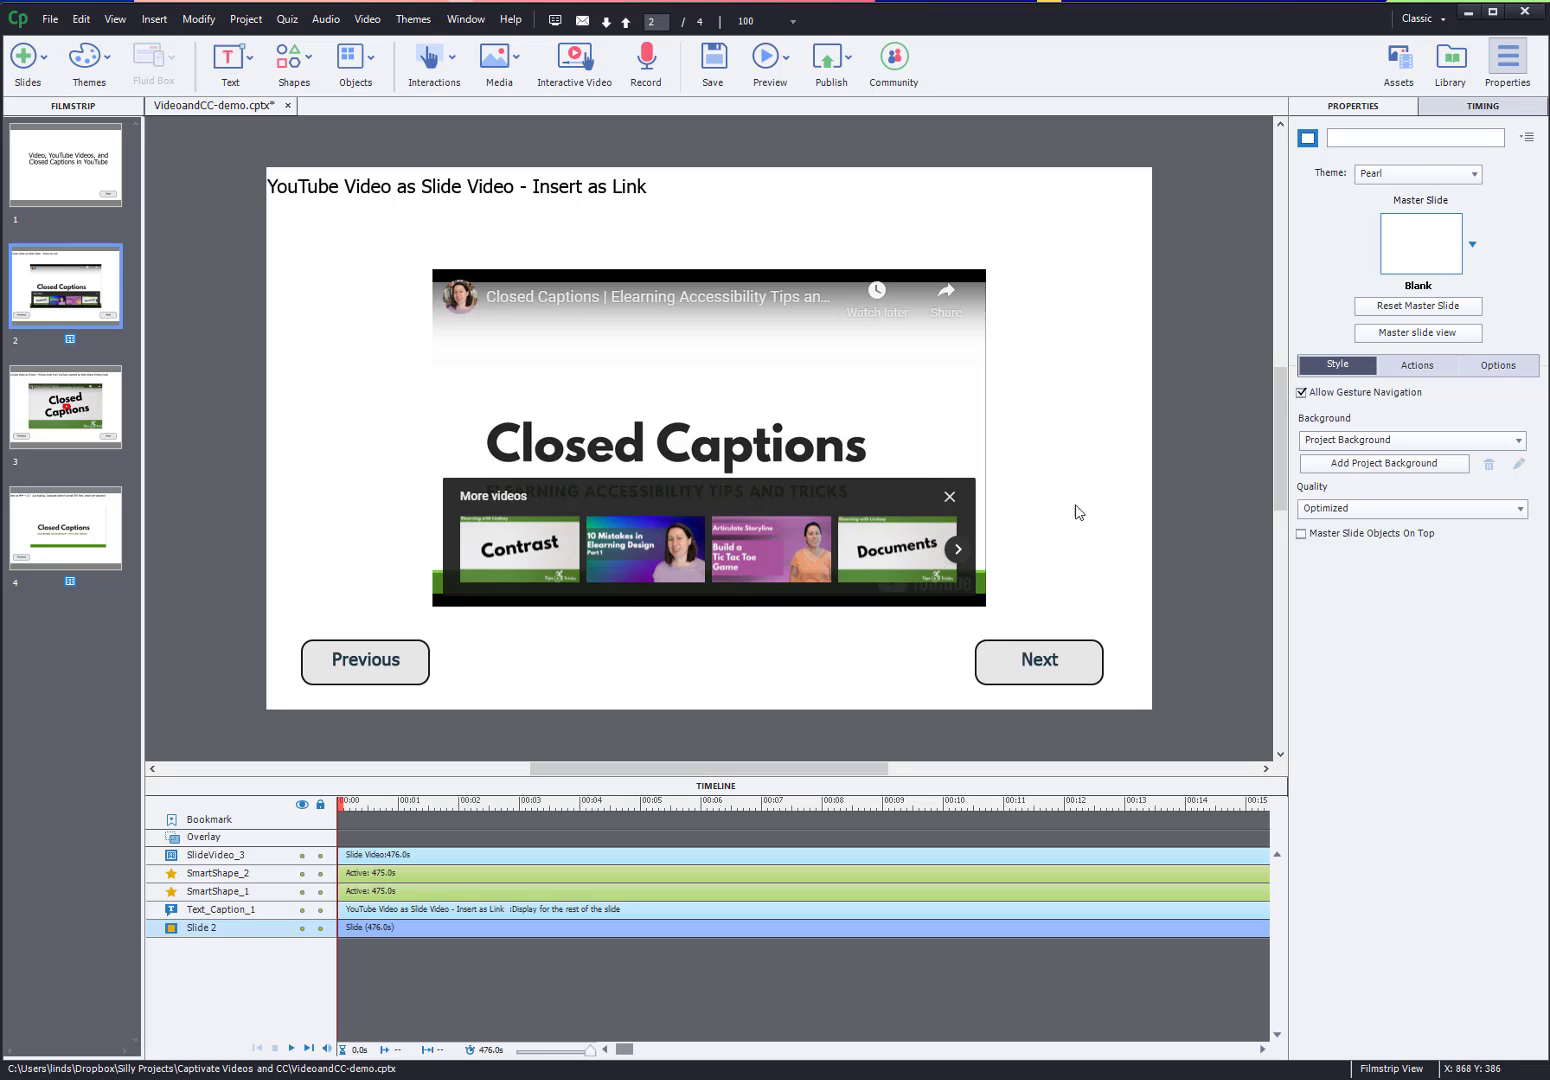
left_click(70, 405)
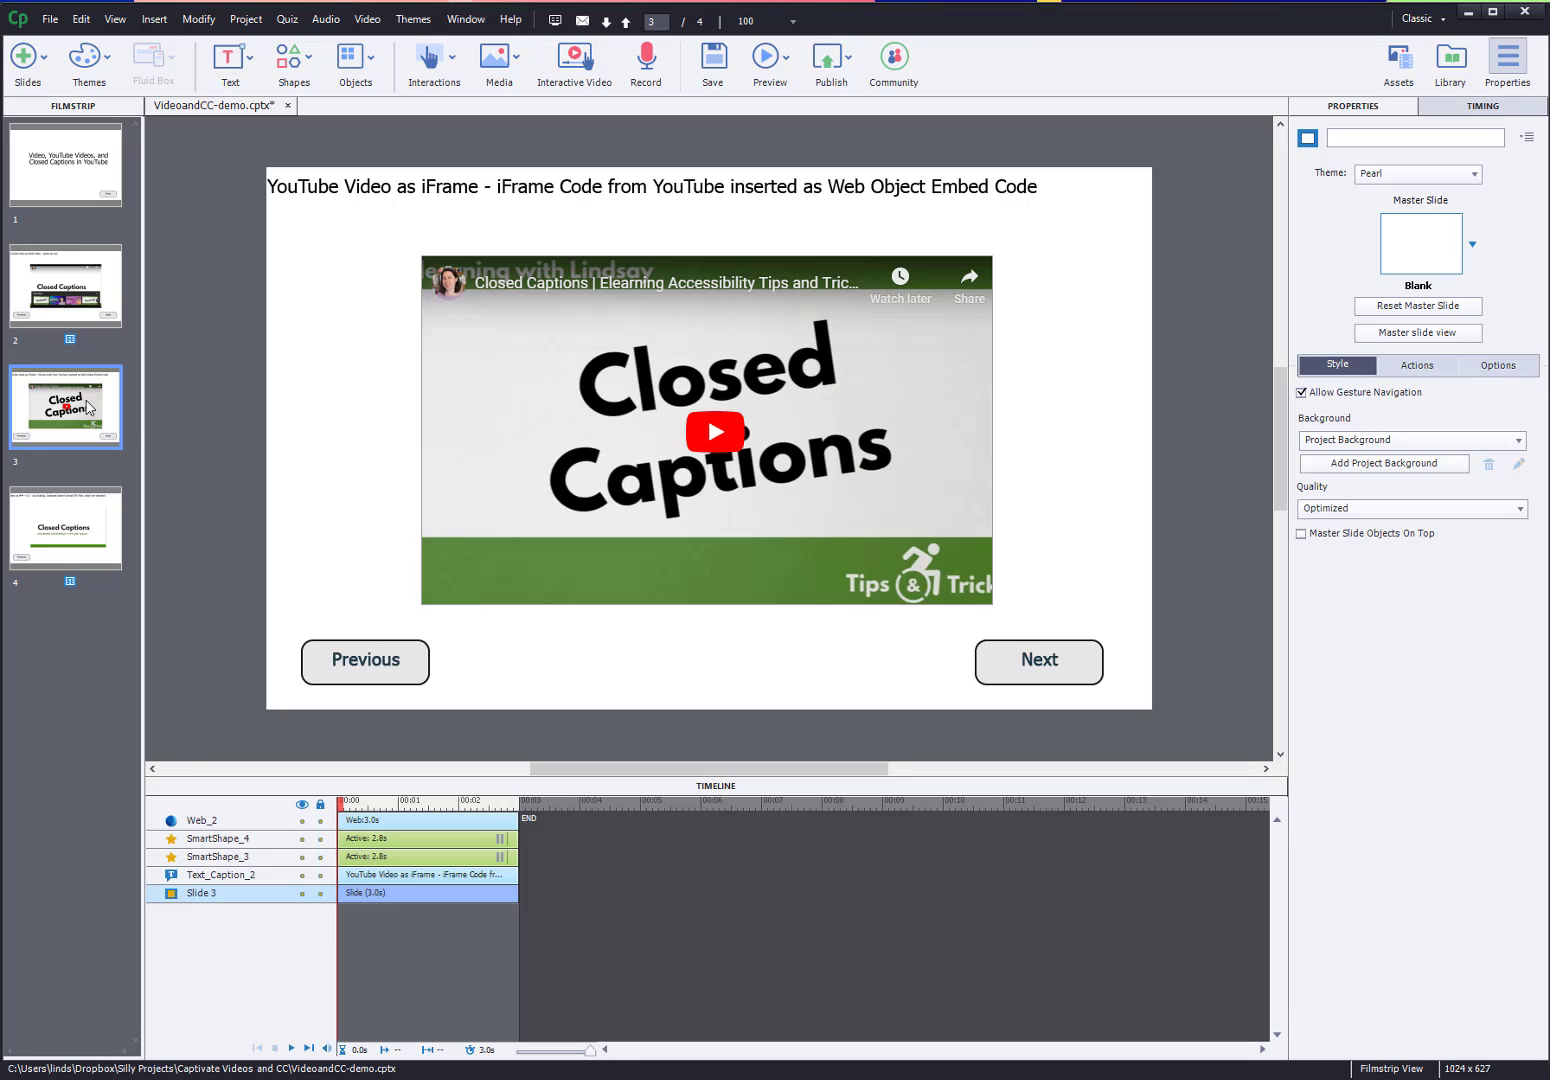